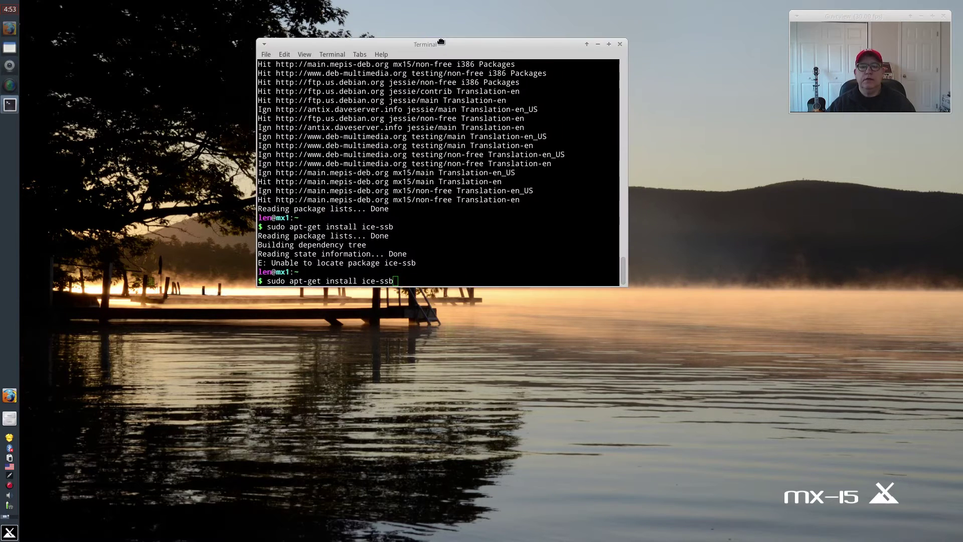
Move the terminal aside, open Firefox and search the web for "ice-ssb launchpad".
drag(442, 40, 580, 22)
click(6, 397)
drag(414, 143, 503, 79)
click(523, 106)
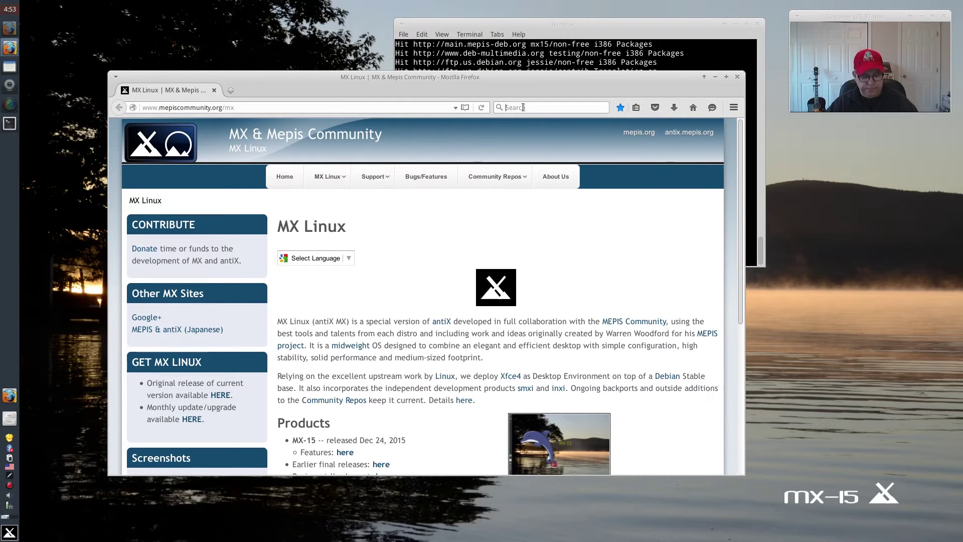
text(ice-ssb launch)
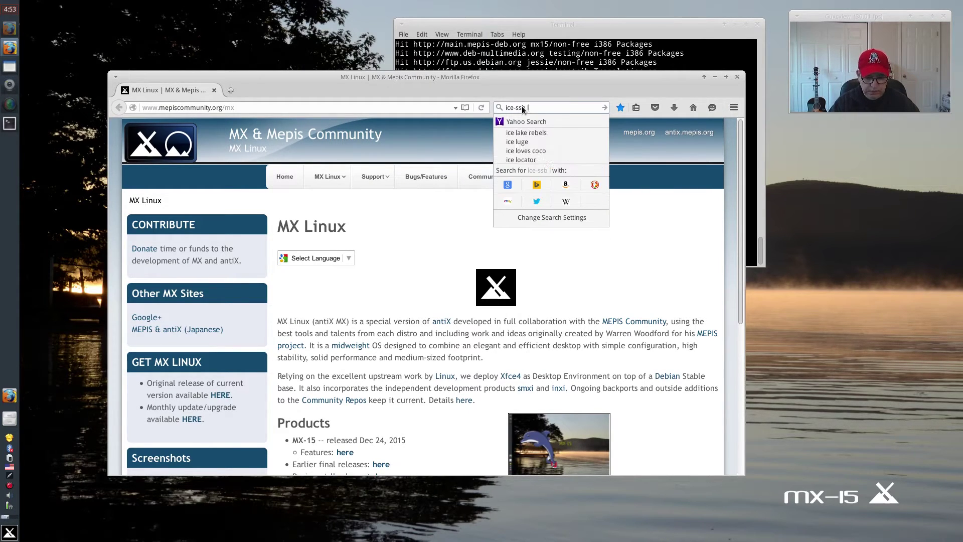
text(pad)
key(Return)
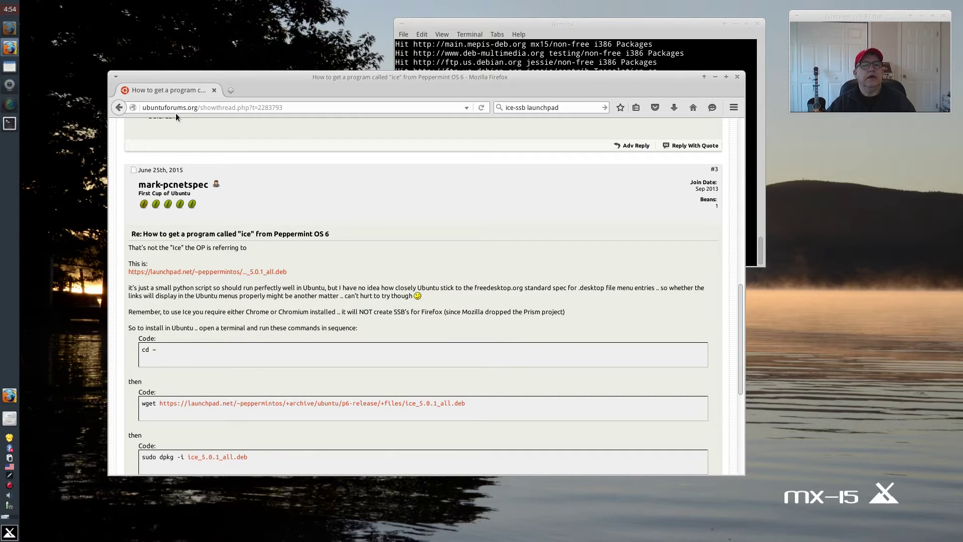
Open the forum post's Launchpad link in a new tab and save ice_5.0.1_all.deb to disk.
drag(283, 107, 129, 106)
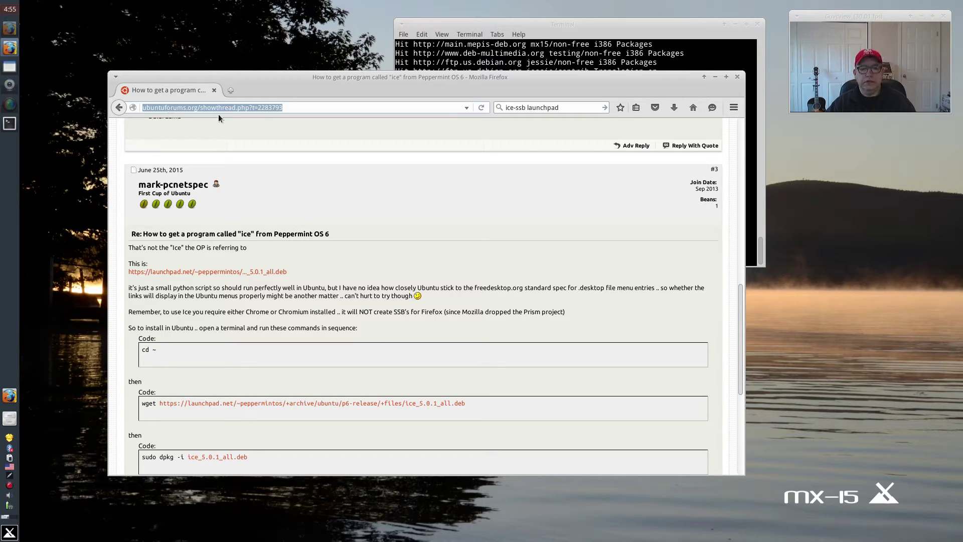
click(293, 107)
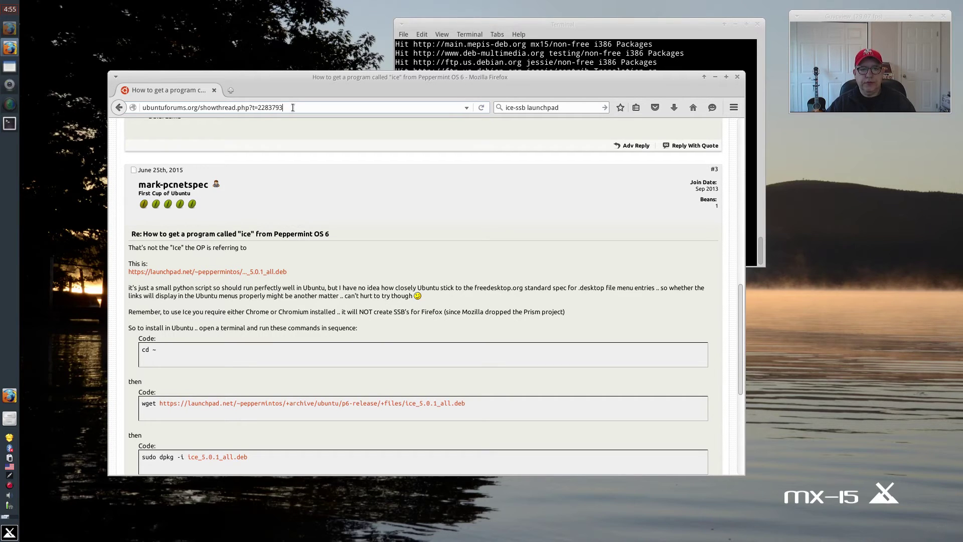
right_click(230, 274)
click(237, 282)
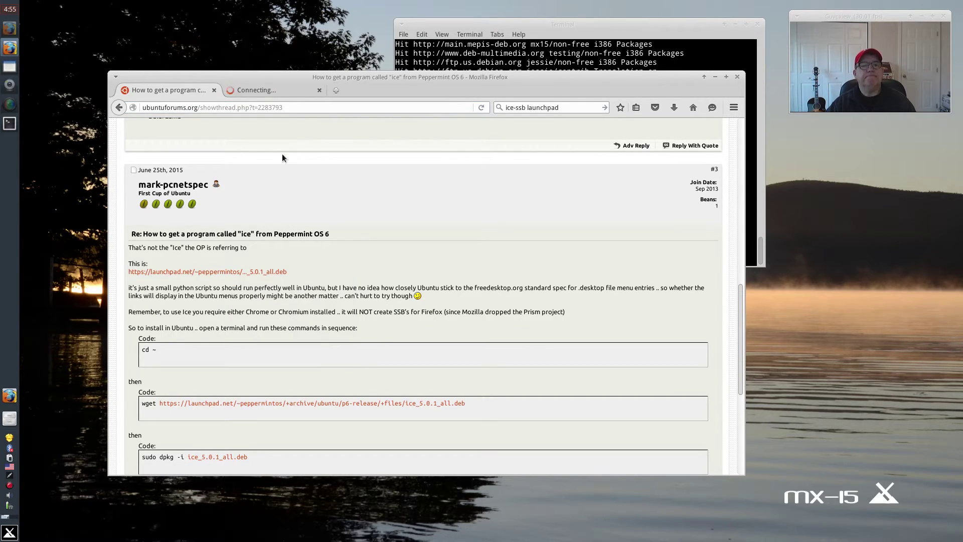
click(265, 92)
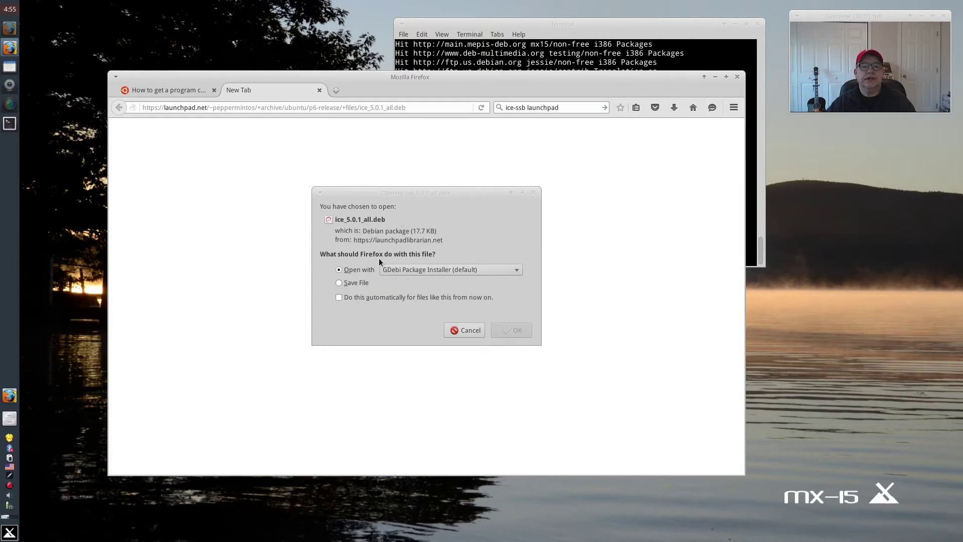
click(340, 283)
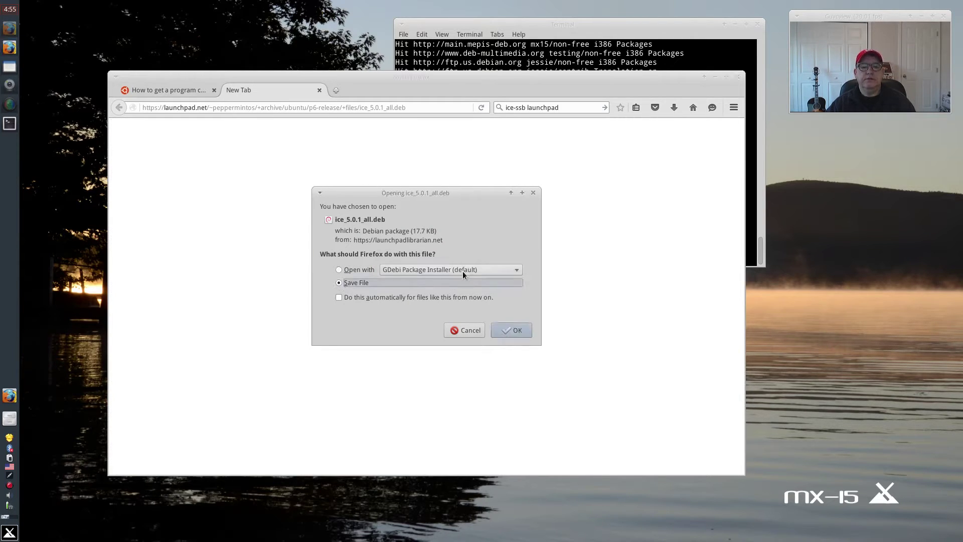
click(502, 330)
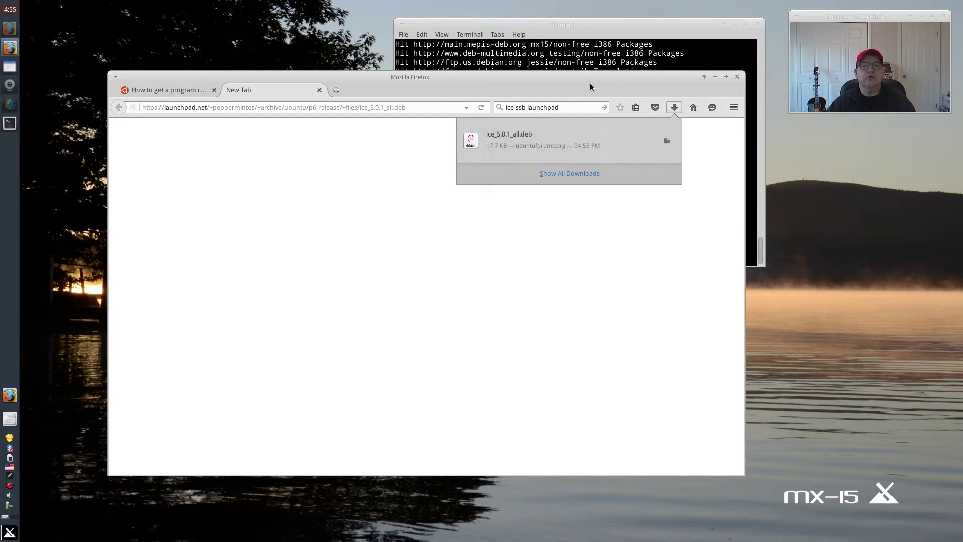
Minimize the Firefox window and close the terminal holding the unexecuted ice-ssb install command.
click(715, 76)
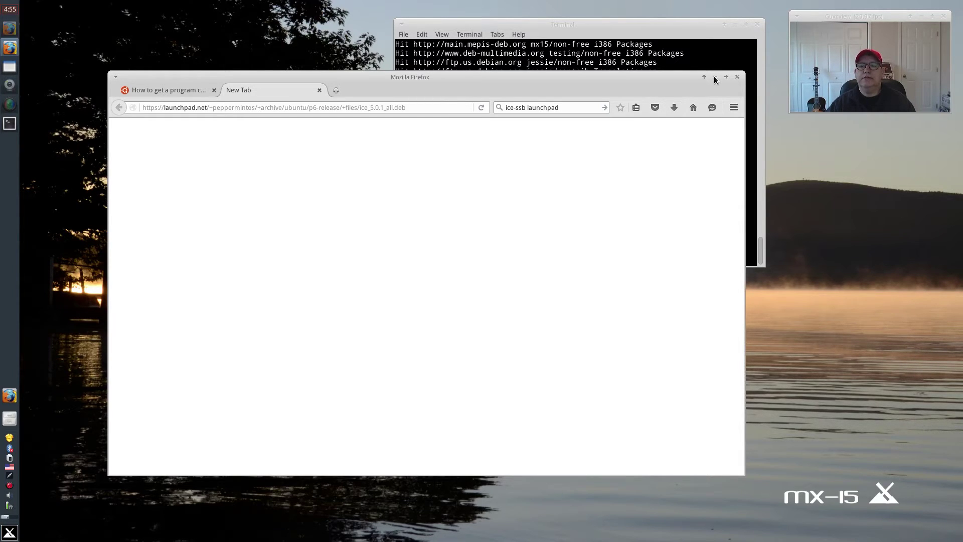
click(715, 76)
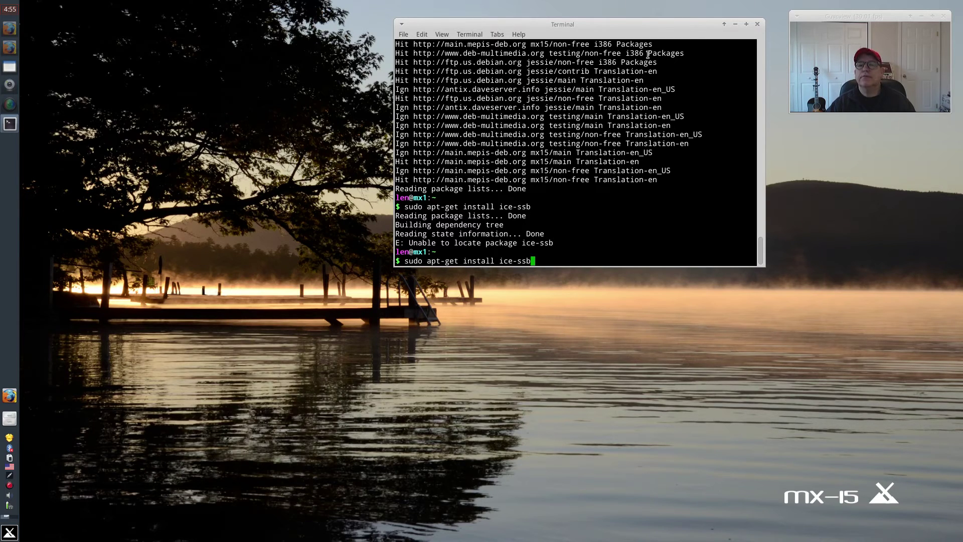
click(758, 24)
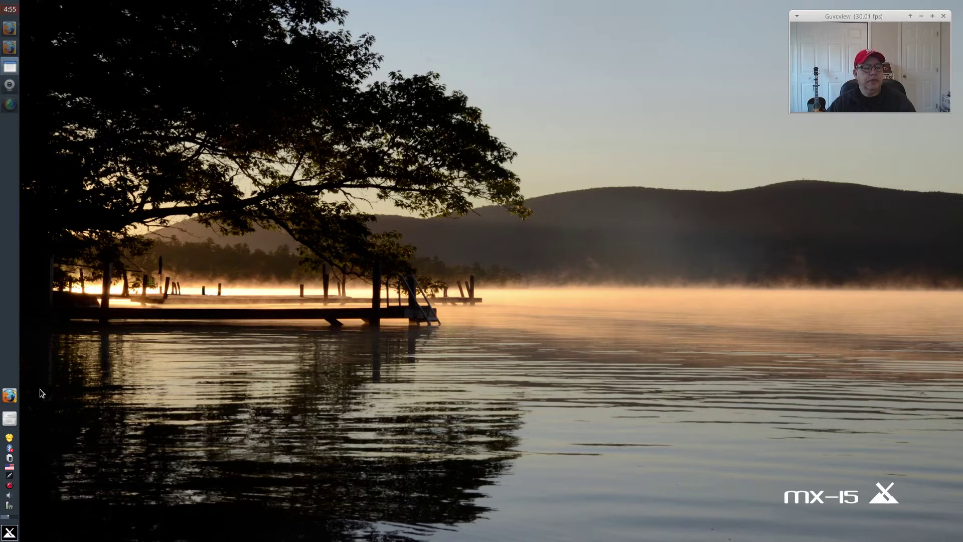
Open the Downloads folder in the file manager and move its window toward the middle of the desktop.
click(14, 419)
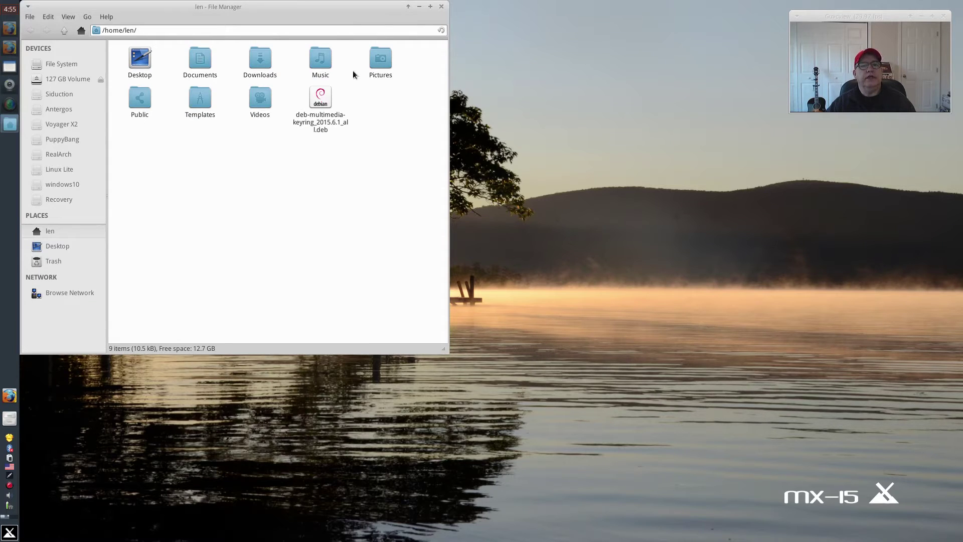
click(254, 70)
double_click(253, 69)
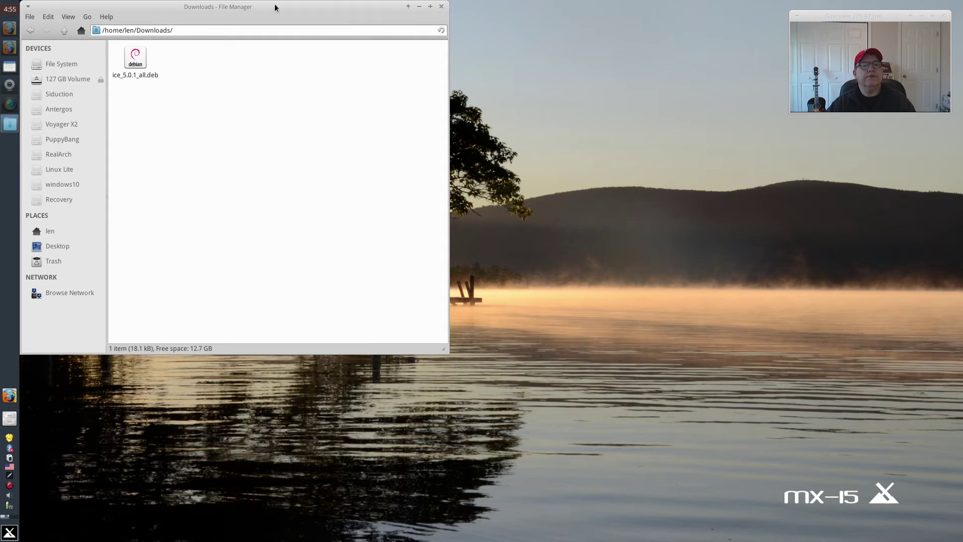
drag(278, 7, 590, 139)
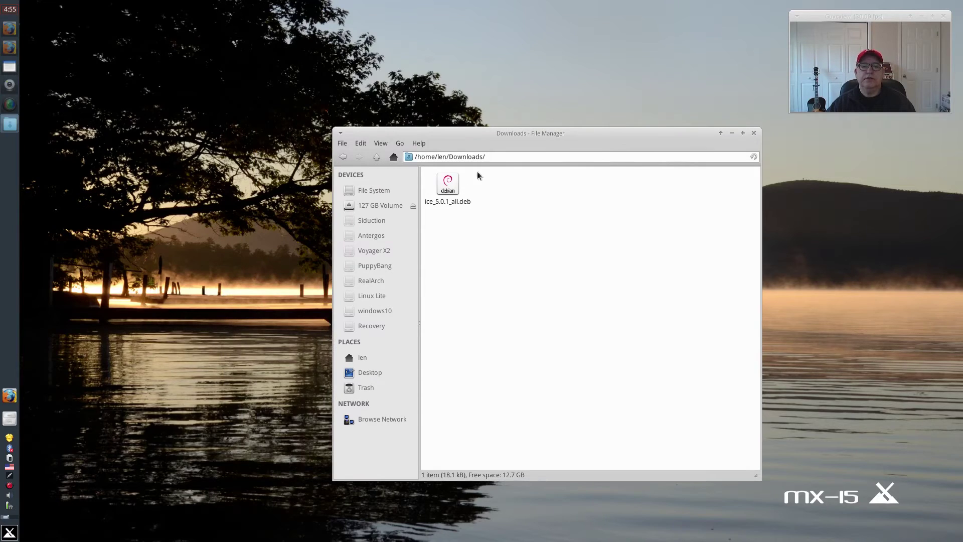
Install ice_5.0.1_all.deb with GDebi Package Installer, authorizing with the account password, and close the installer and file manager.
click(448, 184)
right_click(447, 191)
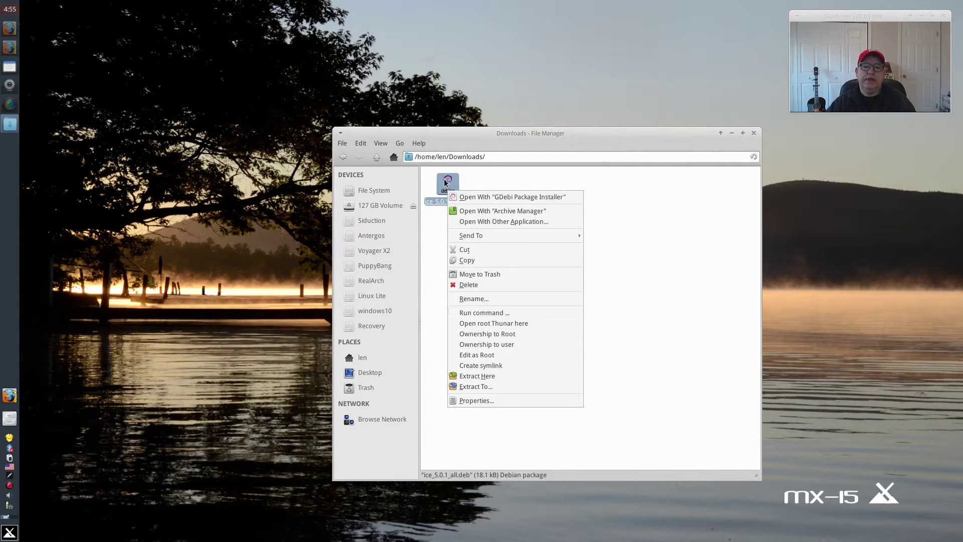
click(507, 197)
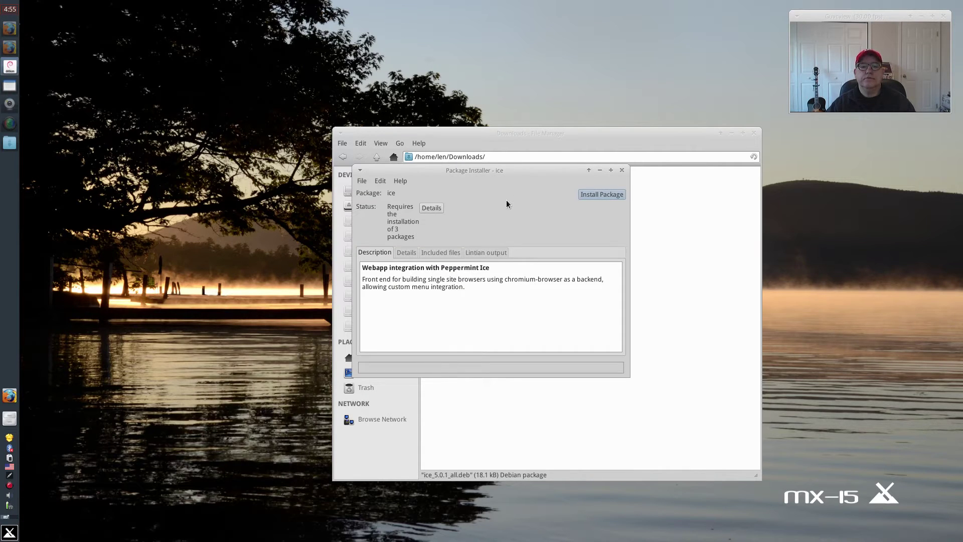
click(598, 195)
text(******)
key(Return)
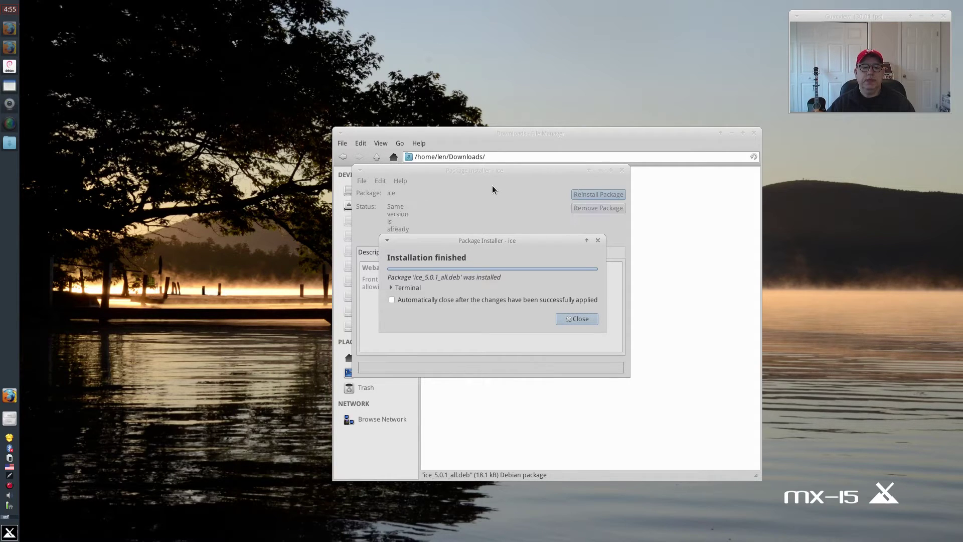
click(573, 321)
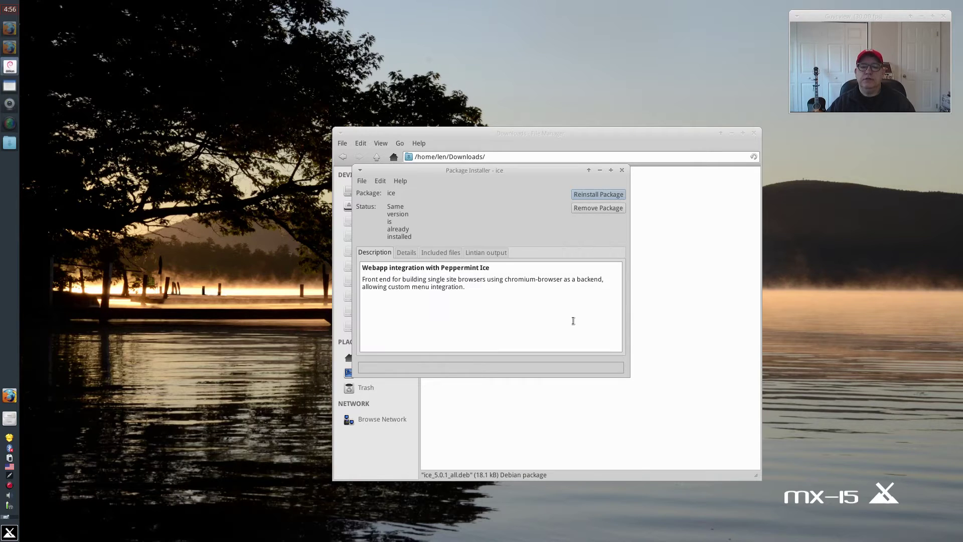
click(623, 170)
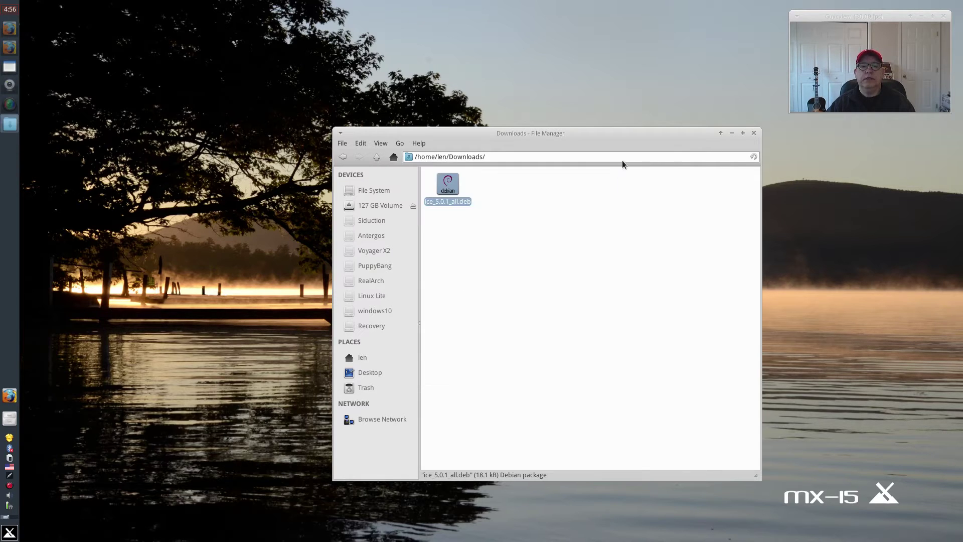
click(753, 134)
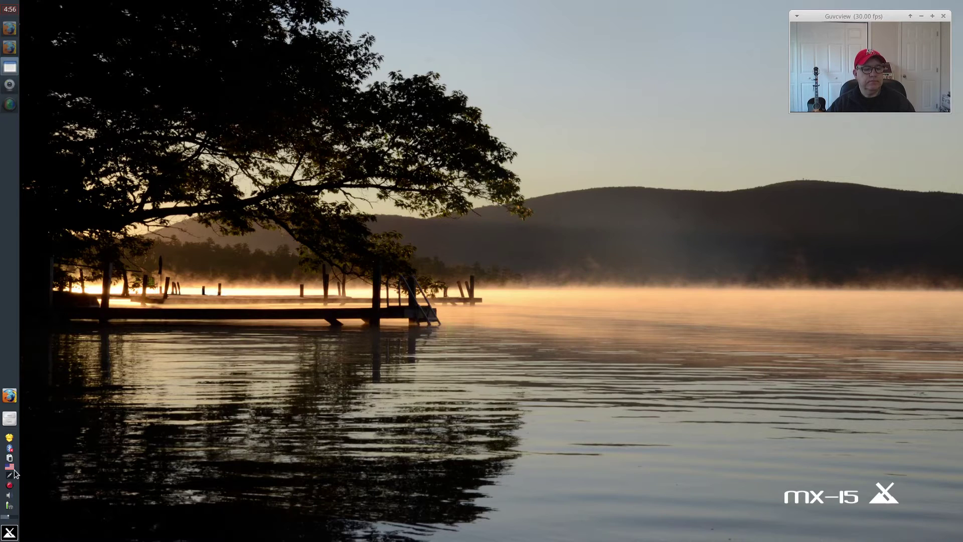
Launch Google Chrome as the default browser without sending usage statistics, and make its window wider and shorter.
click(9, 534)
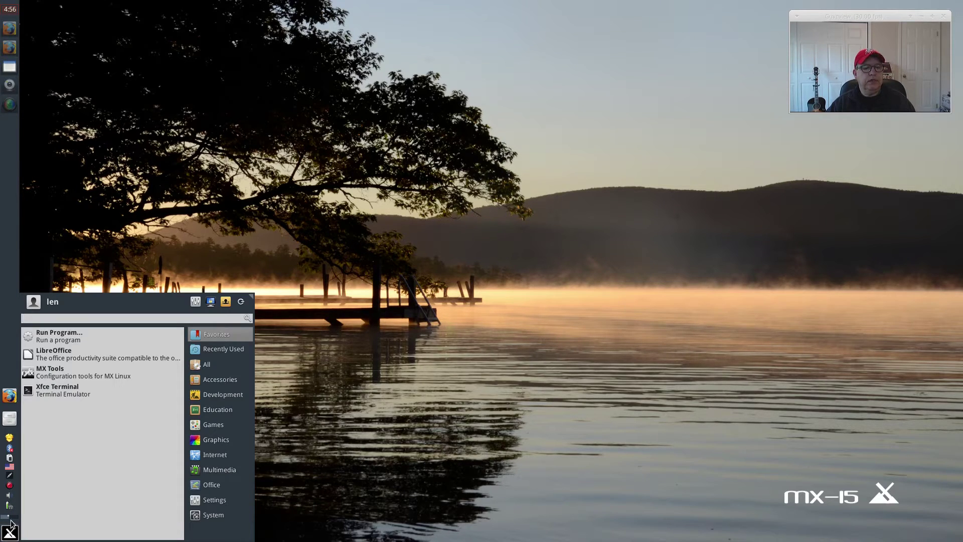
mouse_move(227, 449)
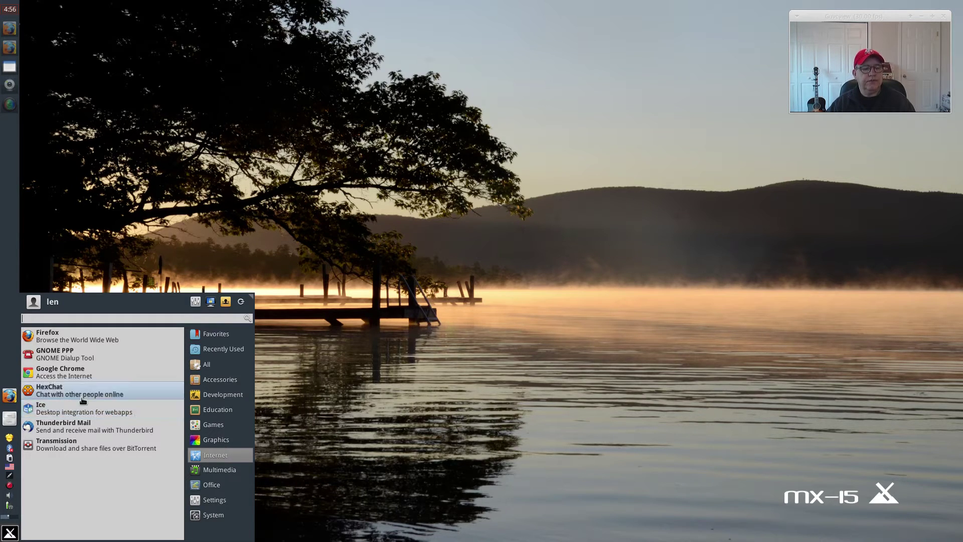
click(73, 374)
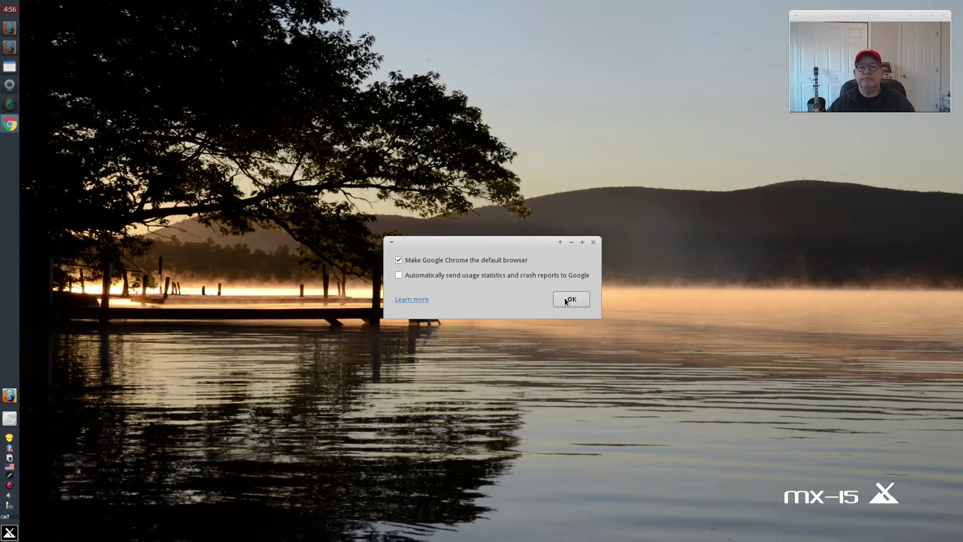
click(570, 299)
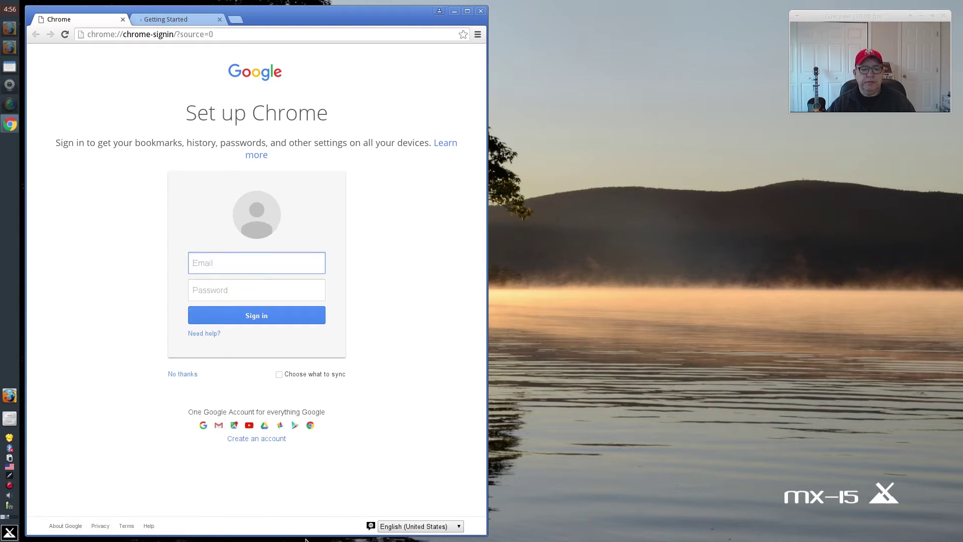
drag(305, 535, 310, 480)
drag(484, 220, 772, 221)
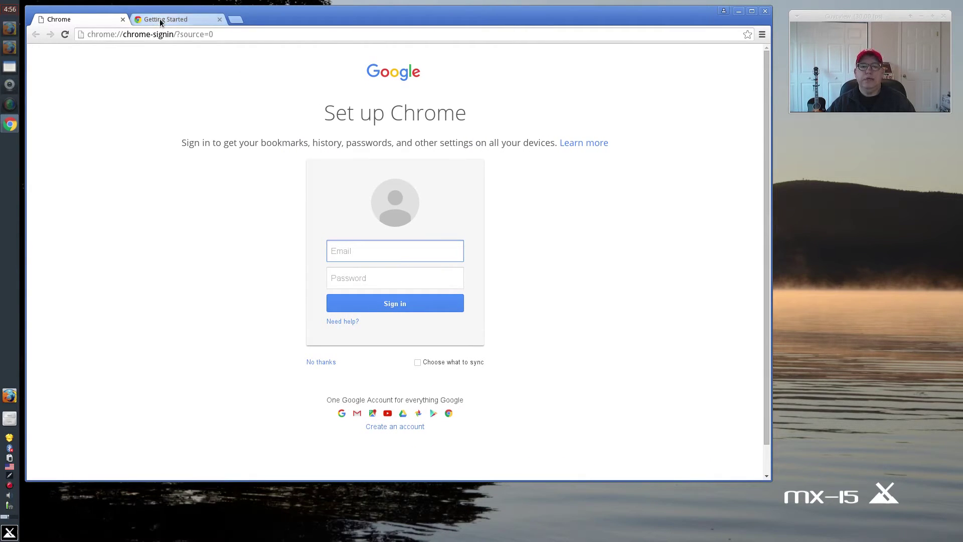
Check the installed version on Google Chrome's About page, then close the browser.
click(762, 35)
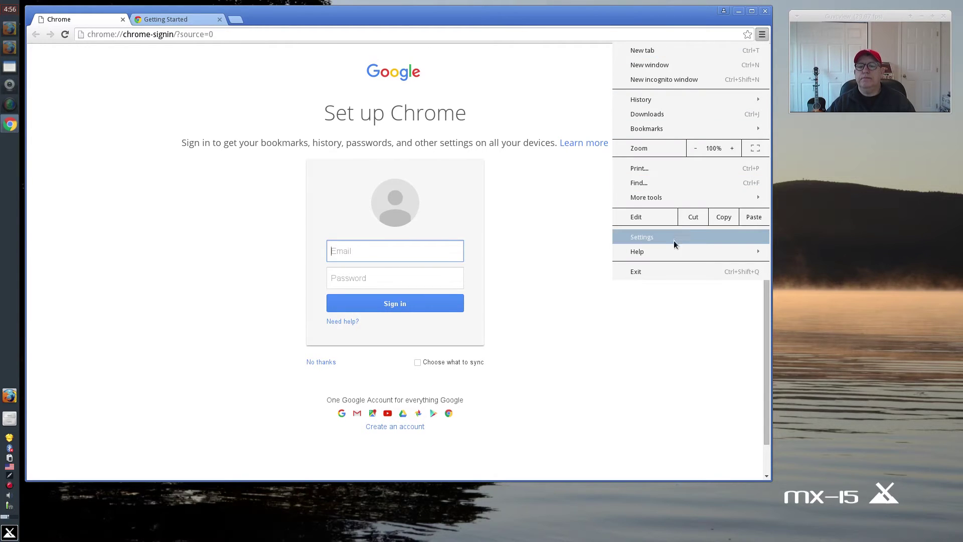
mouse_move(718, 251)
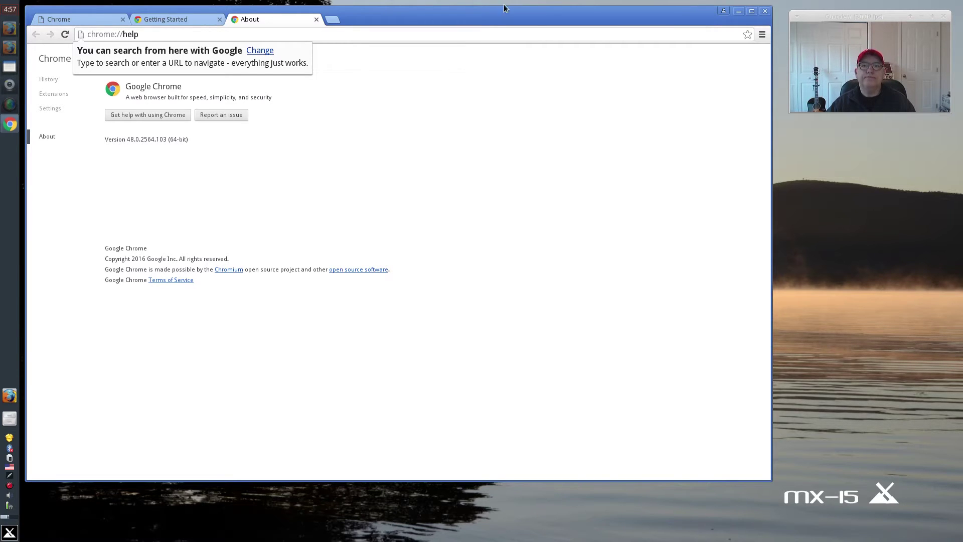
drag(504, 10, 518, 16)
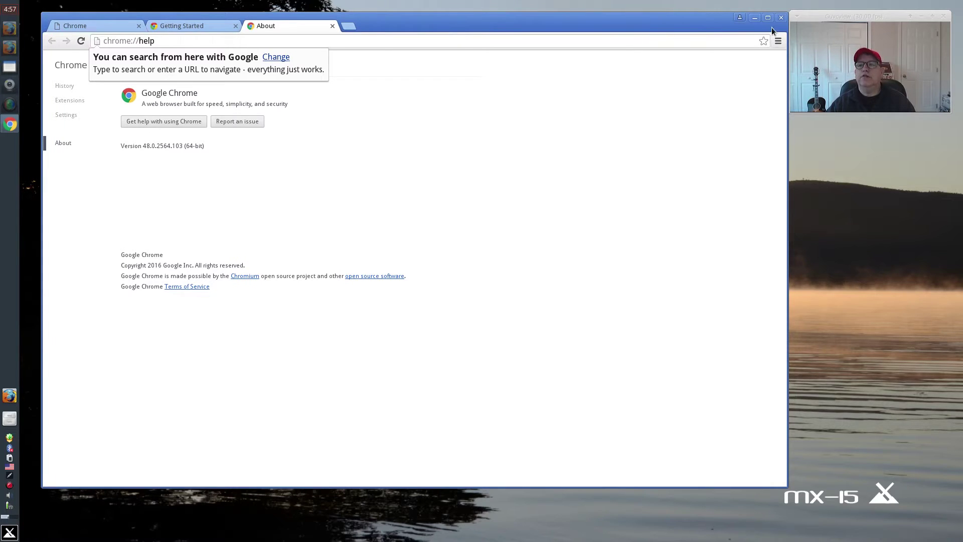
click(781, 19)
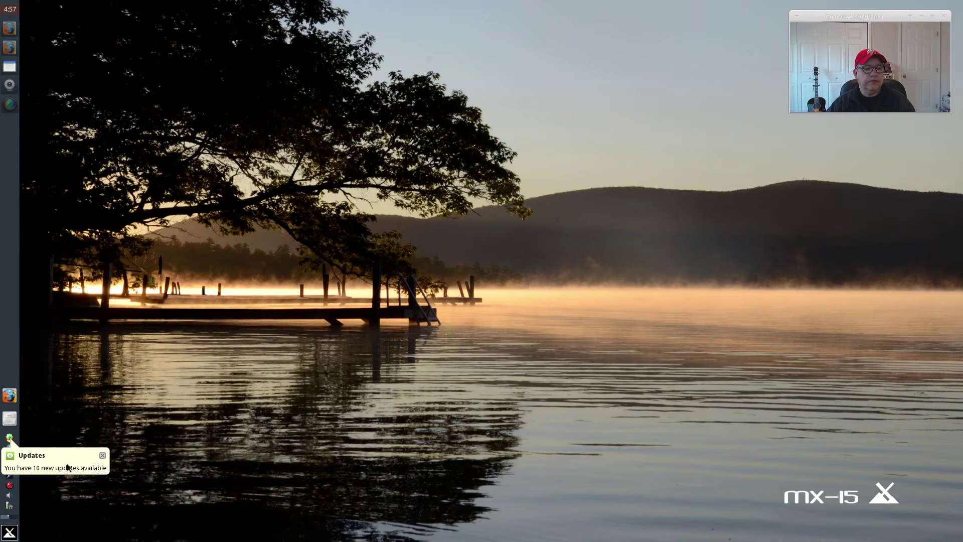
Install the available updates with apt-get upgrade instead of dist-upgrade, and close the upgrade terminal.
click(8, 441)
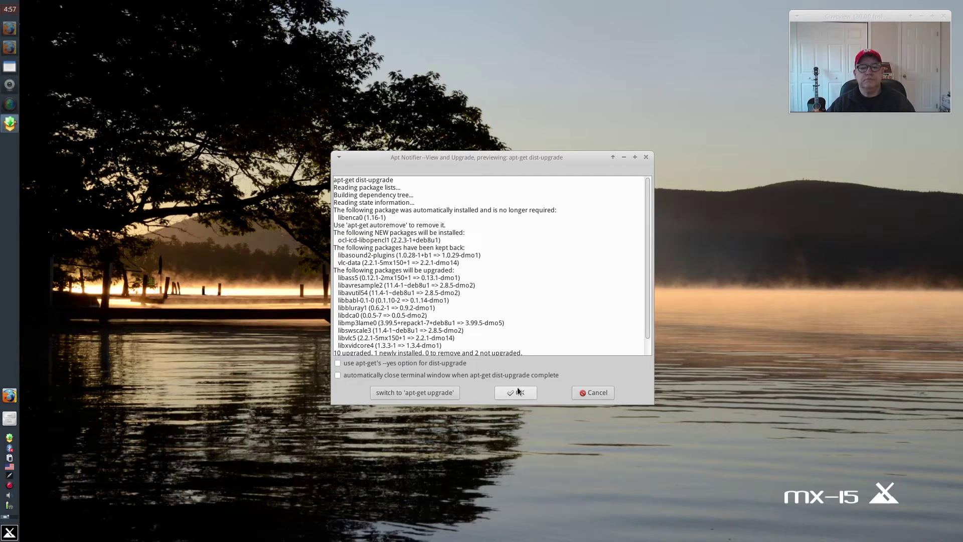
click(440, 394)
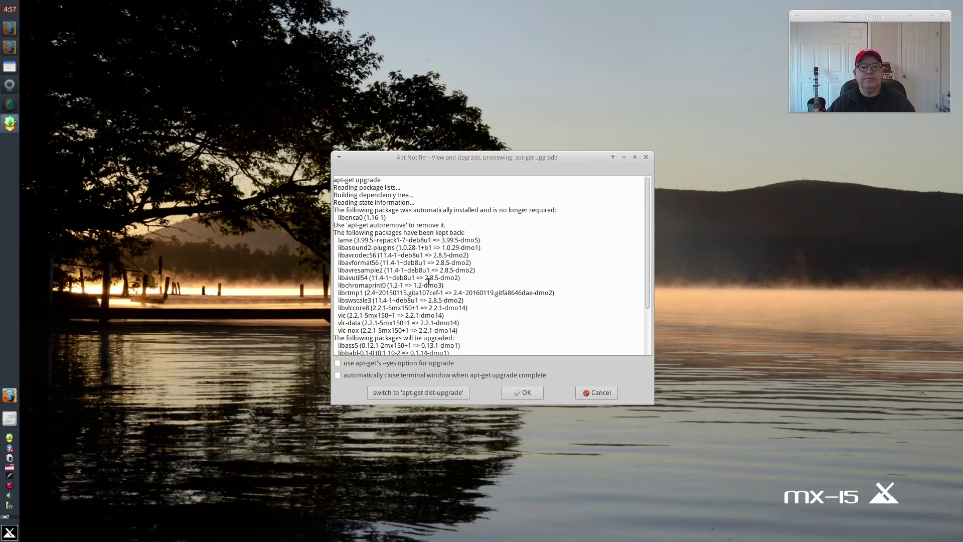
click(522, 393)
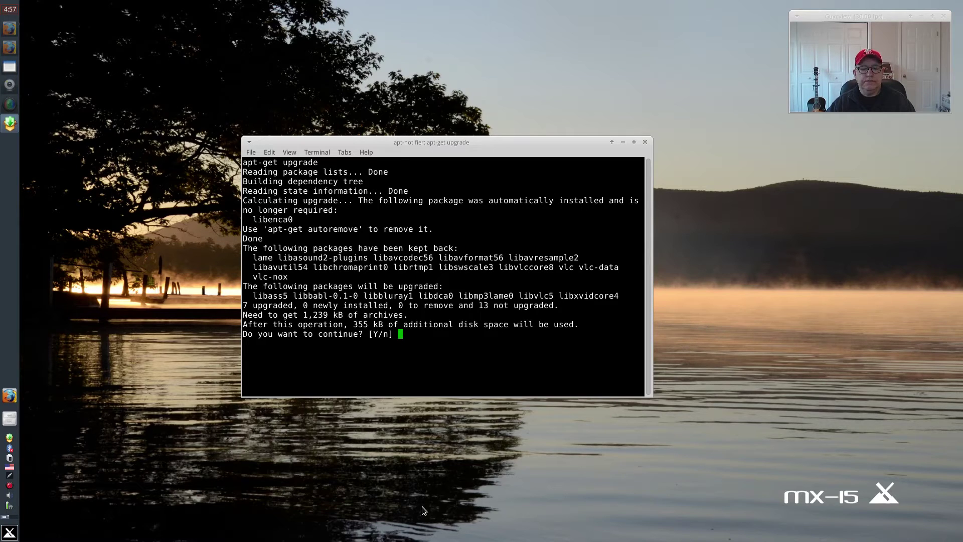
key(Return)
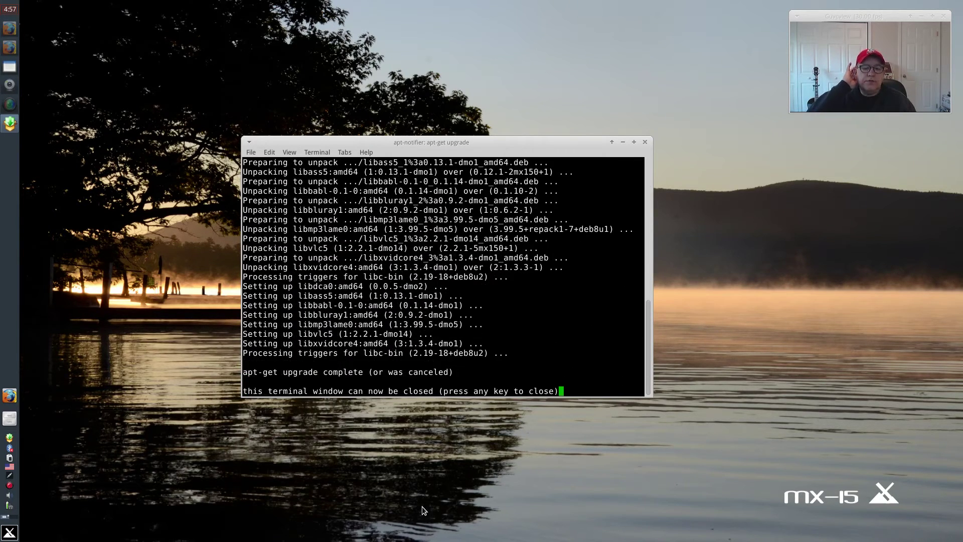
click(645, 142)
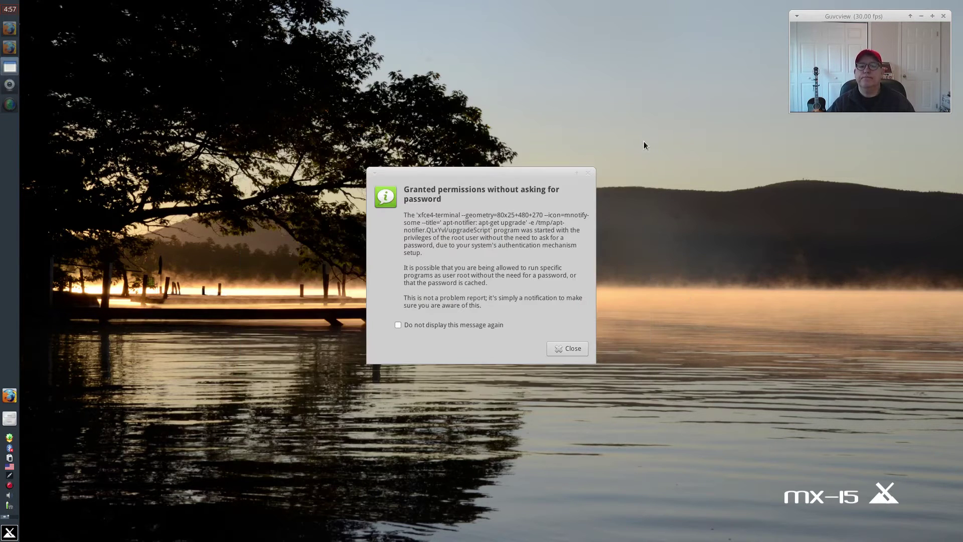
Dismiss the granted-permissions notice and launch Ice from the installed Internet applications.
click(578, 349)
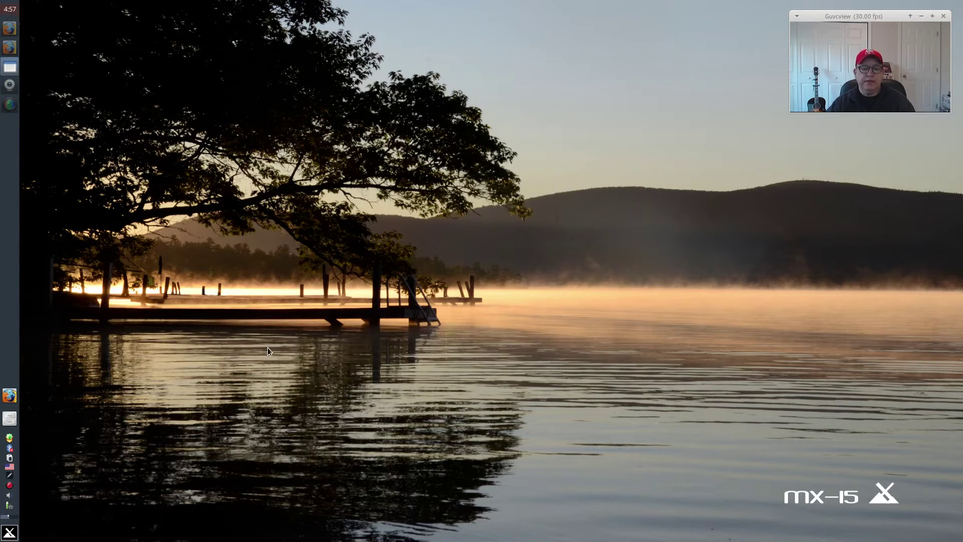
click(9, 534)
click(218, 454)
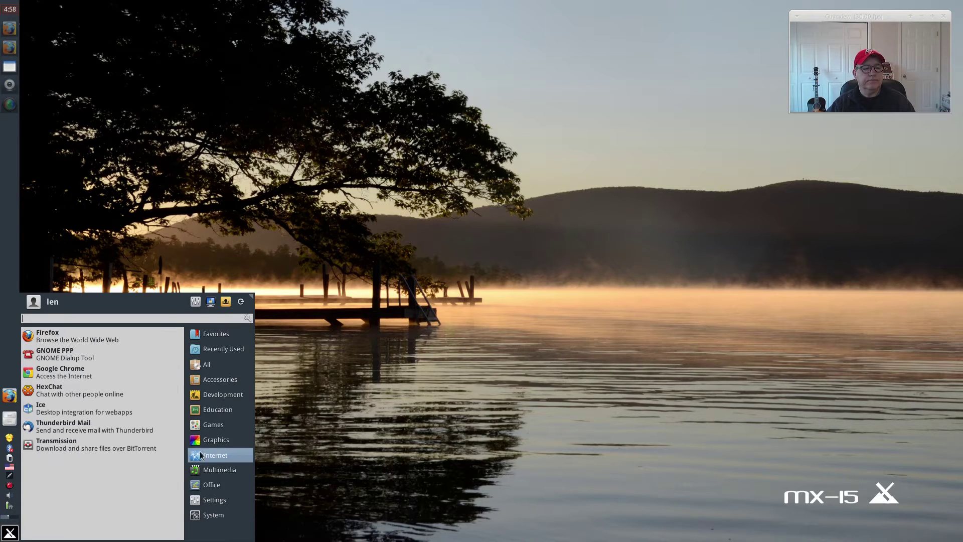
click(93, 412)
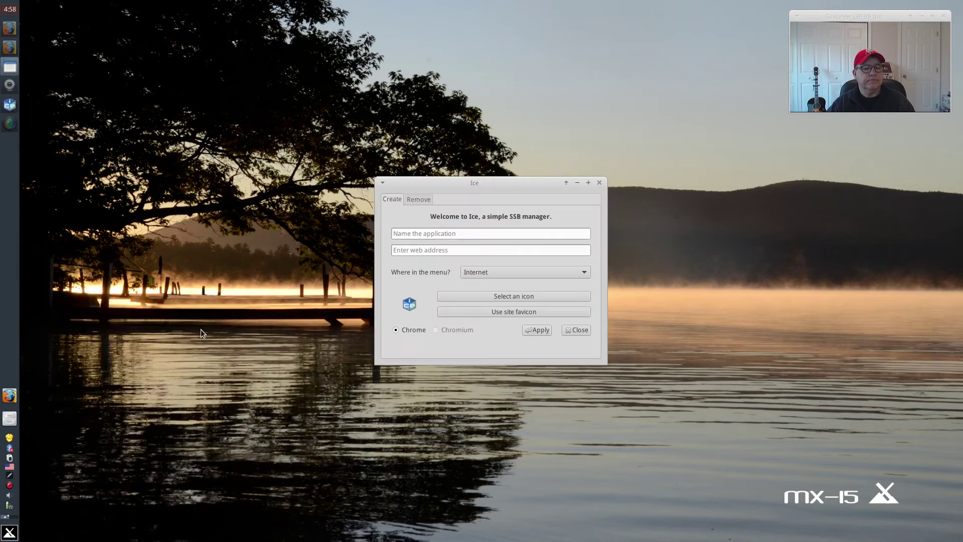
click(446, 233)
drag(472, 184, 470, 160)
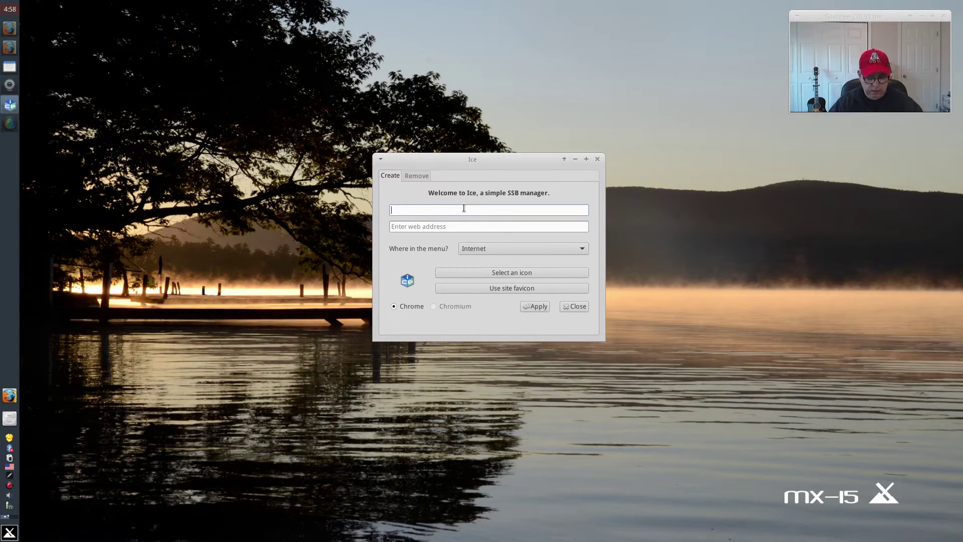
text(Netflix)
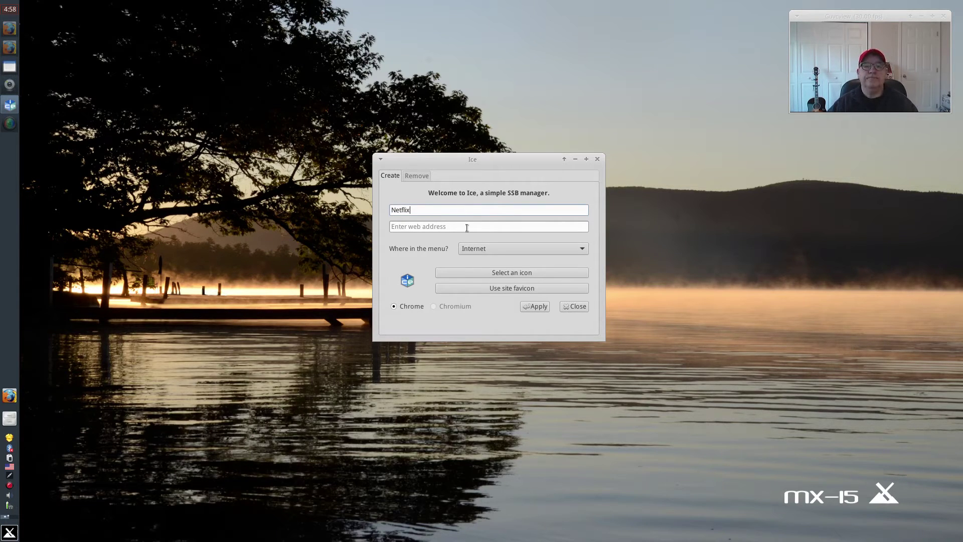
click(467, 227)
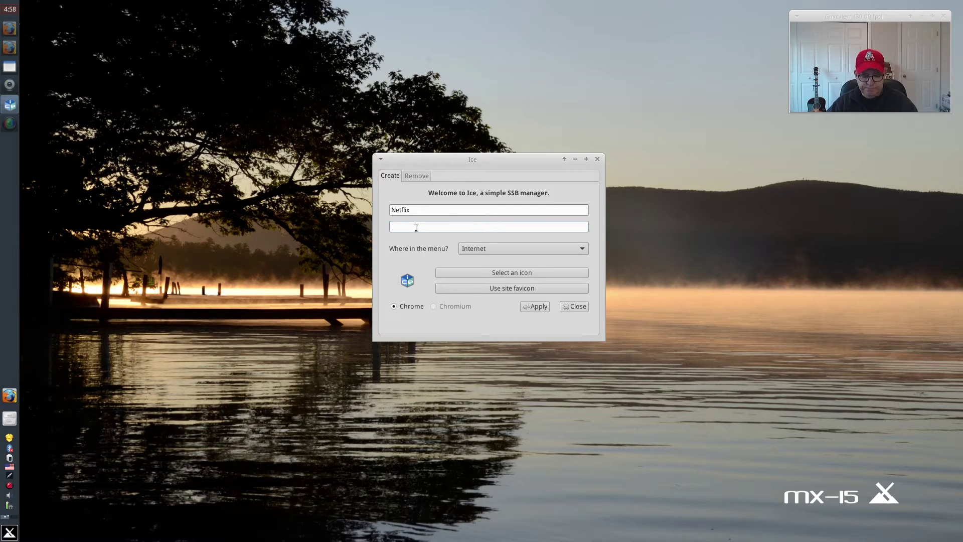
text(http://)
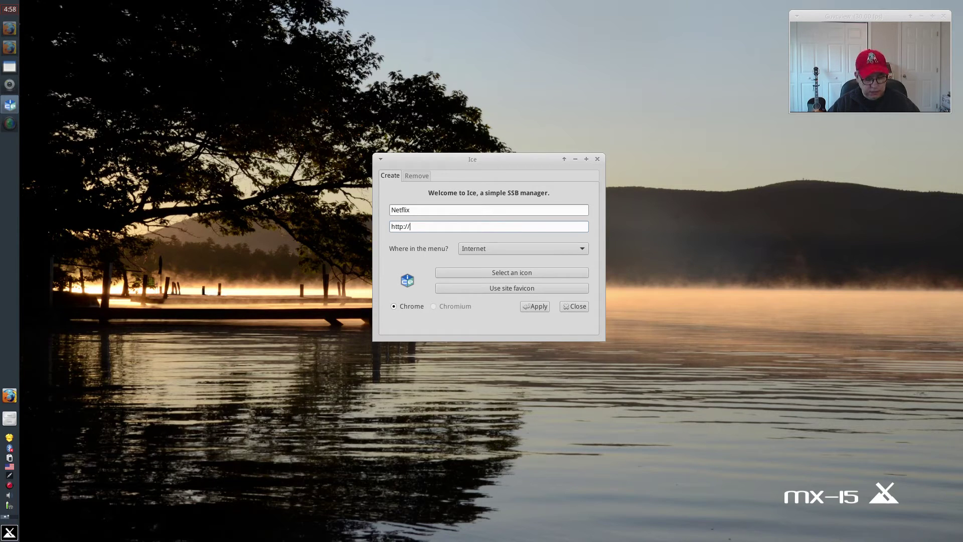
text(www.netflix)
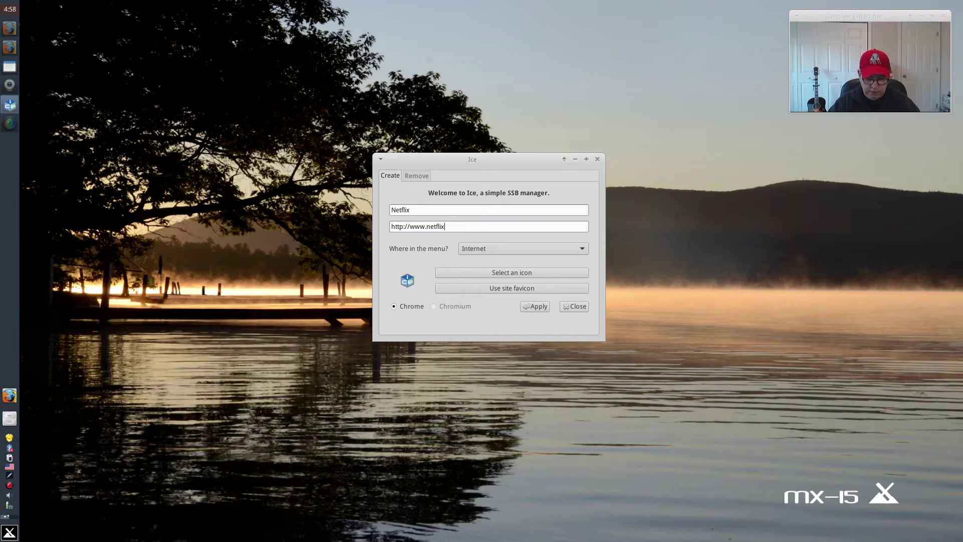
text(.com)
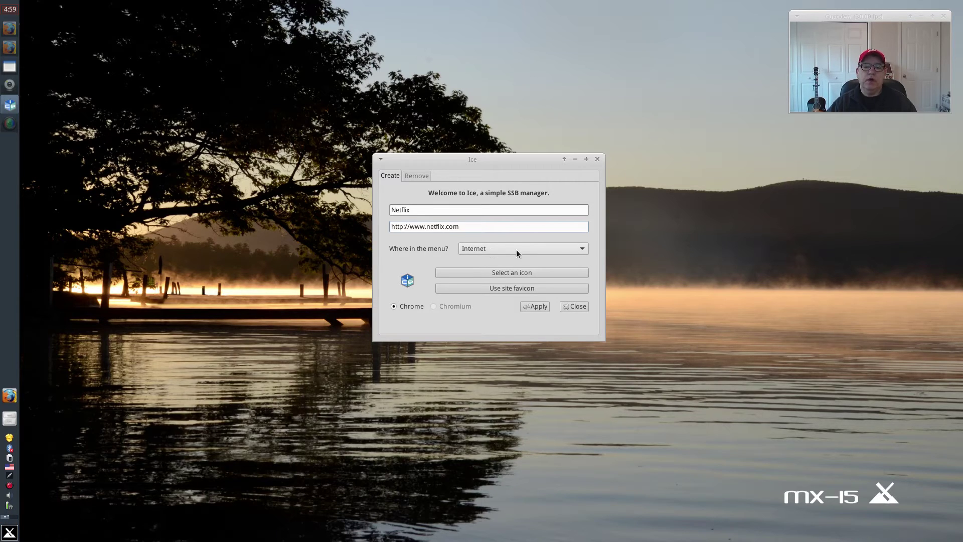
click(576, 251)
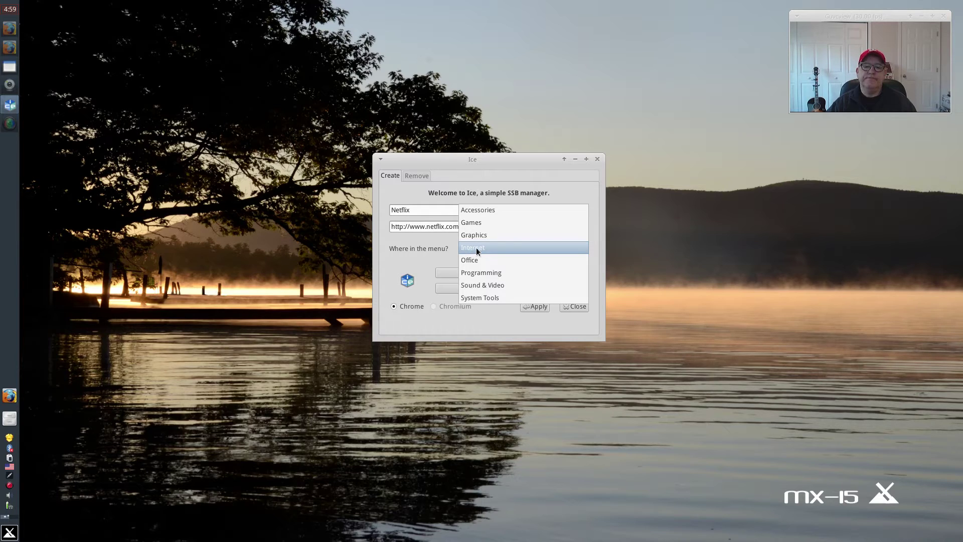
click(480, 284)
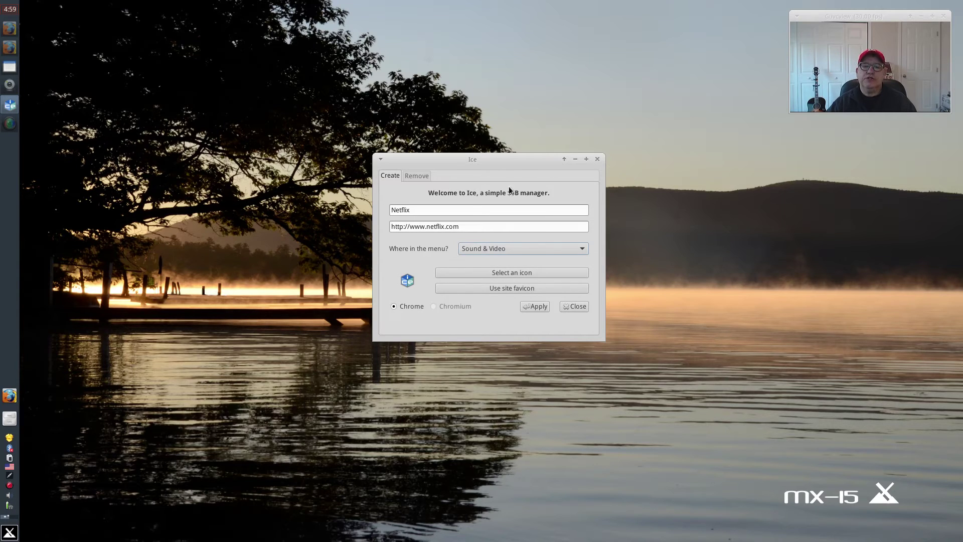
Move the Ice window aside and copy the IceIcons folder from 128gig/Pics on the 127 GB Volume in the file manager.
drag(510, 159, 703, 246)
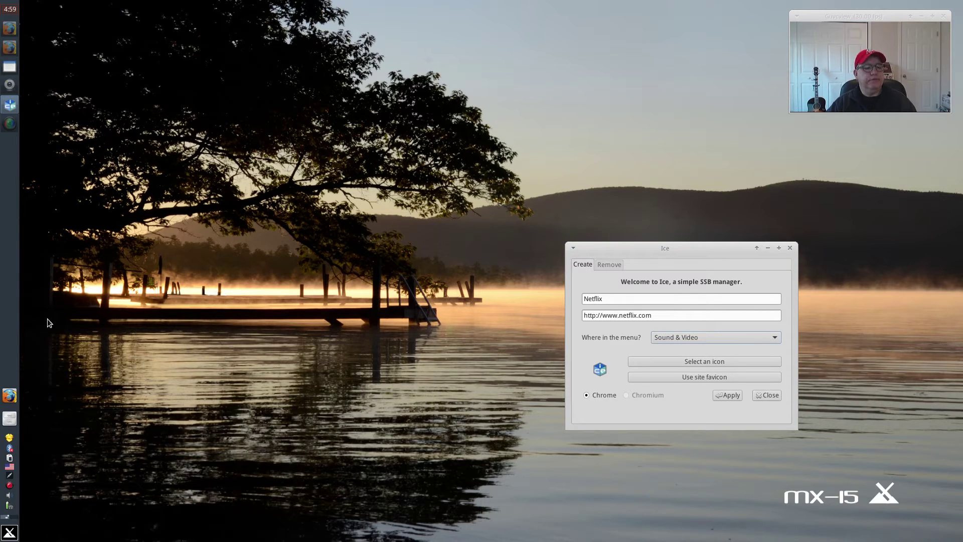
click(9, 418)
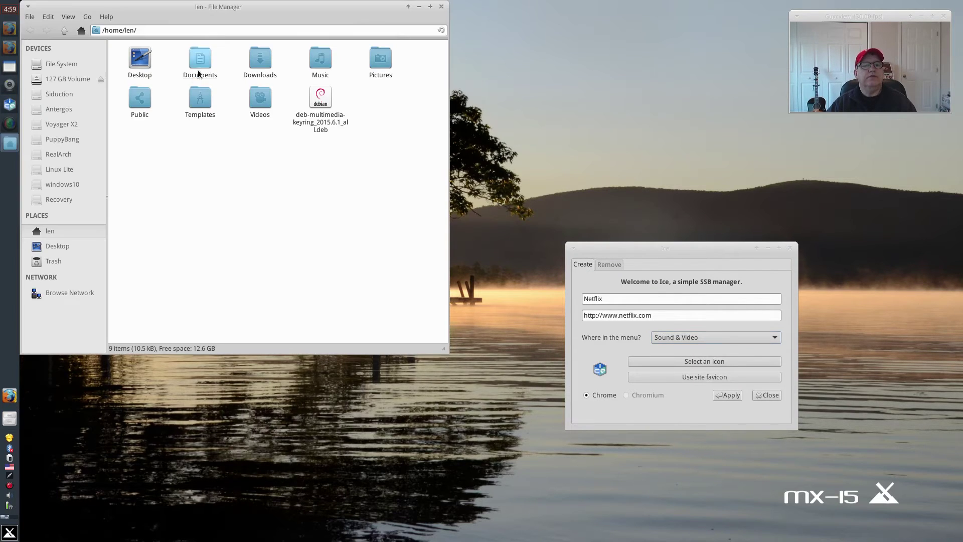
click(200, 68)
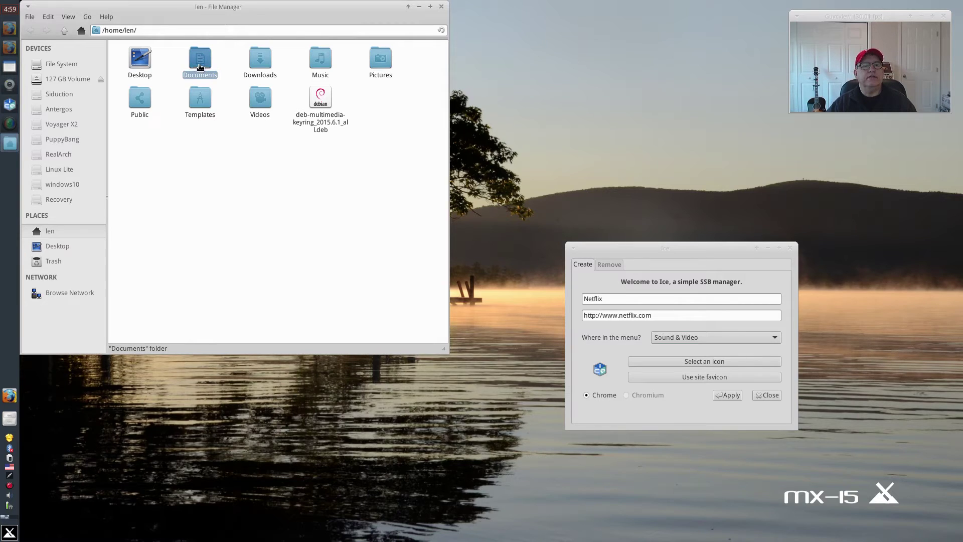
click(76, 80)
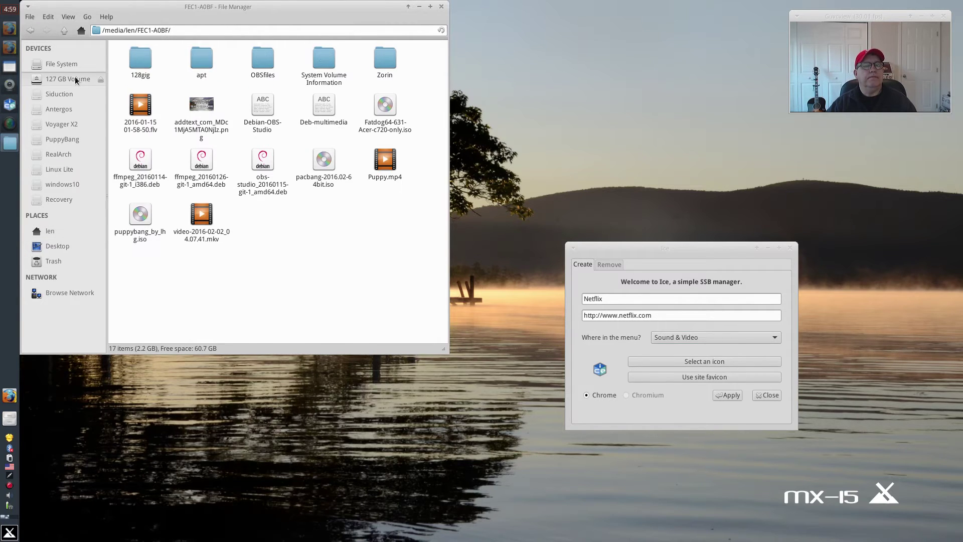
click(264, 63)
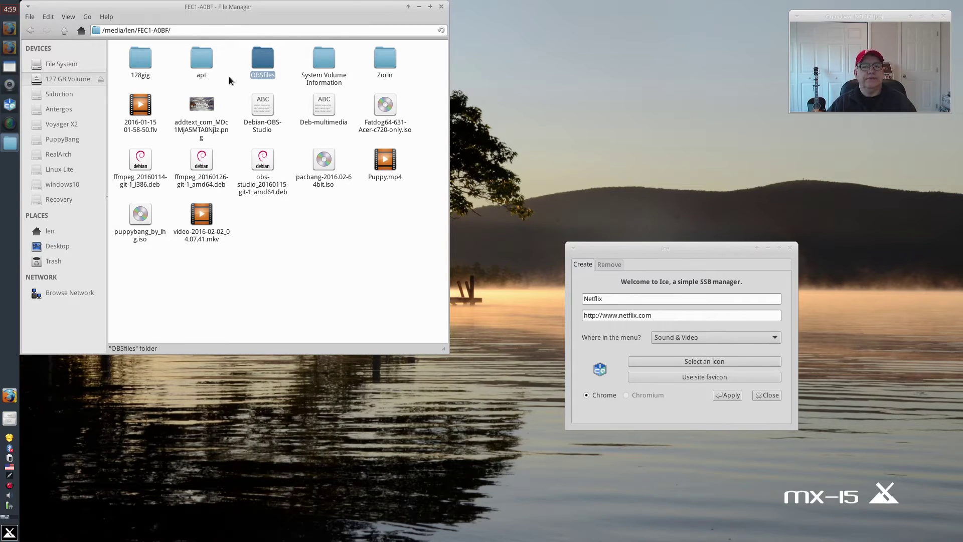
double_click(131, 58)
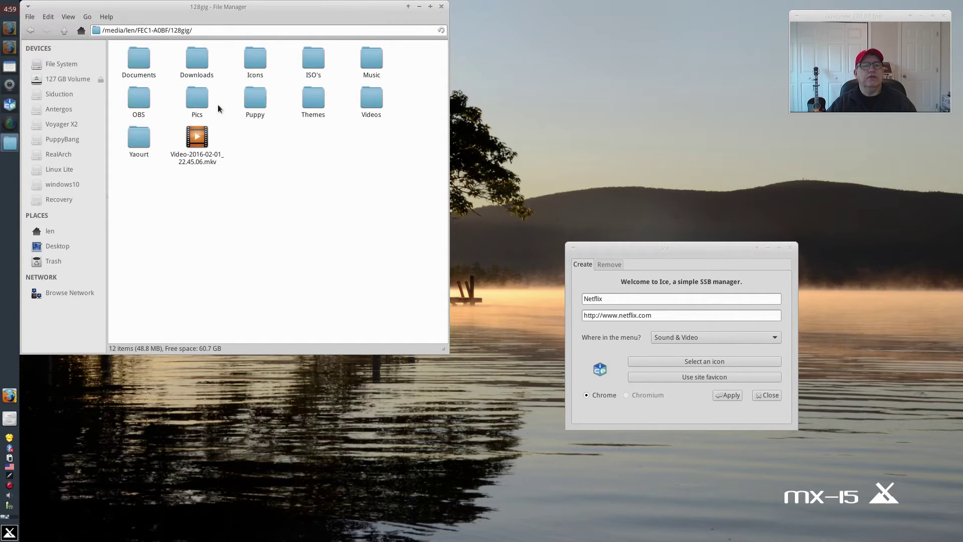
double_click(202, 99)
click(203, 105)
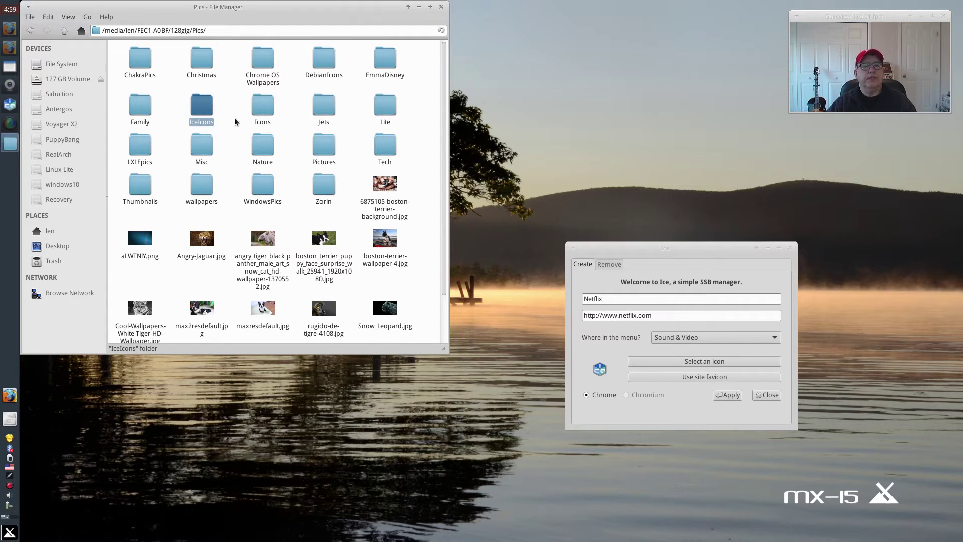
click(235, 146)
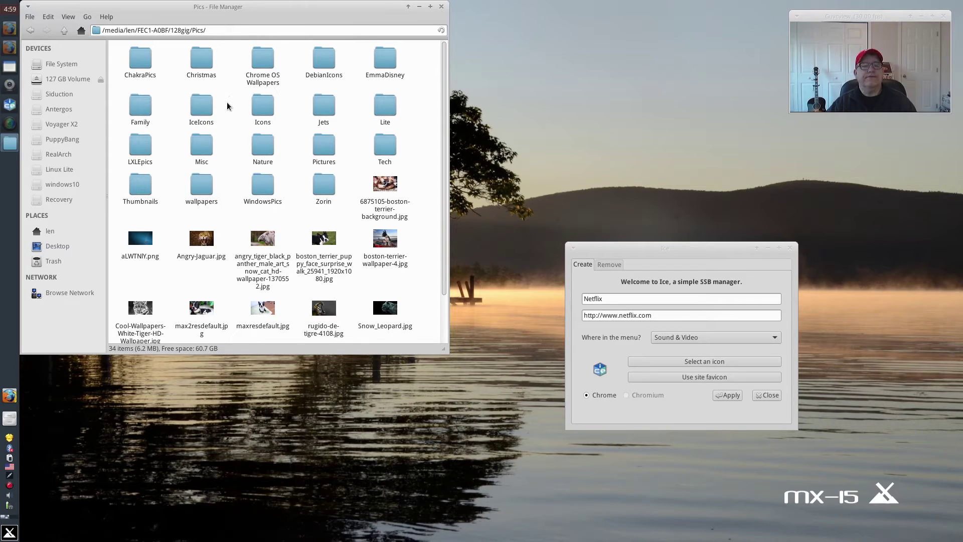
click(211, 105)
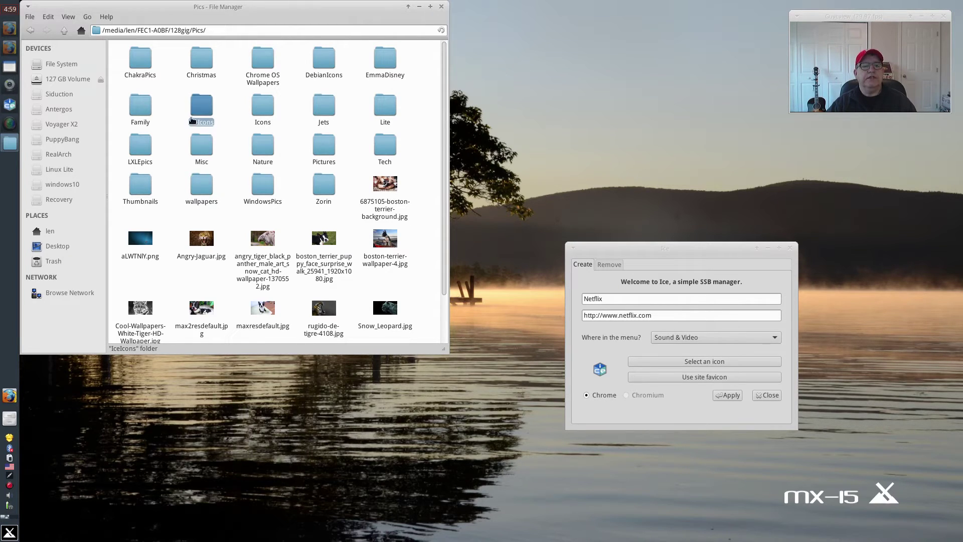
right_click(204, 108)
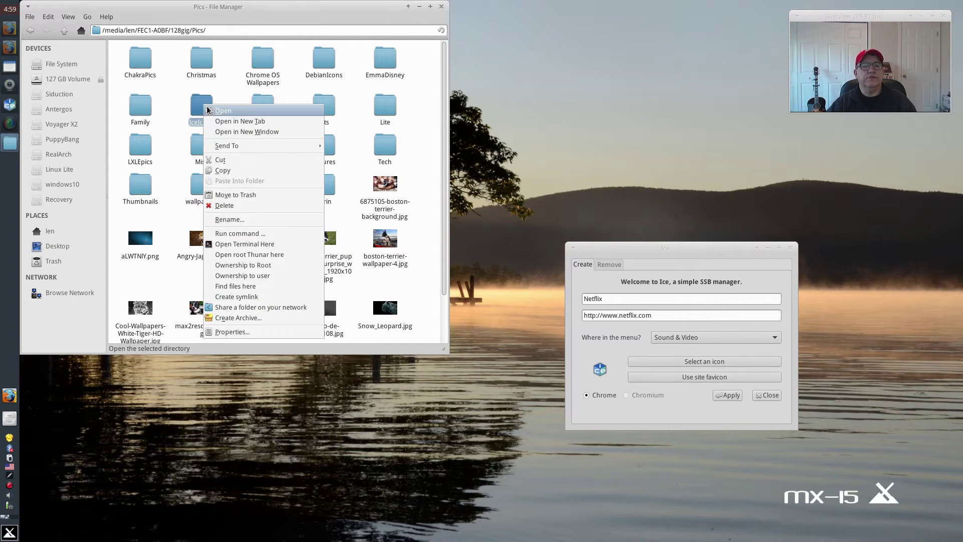
click(239, 172)
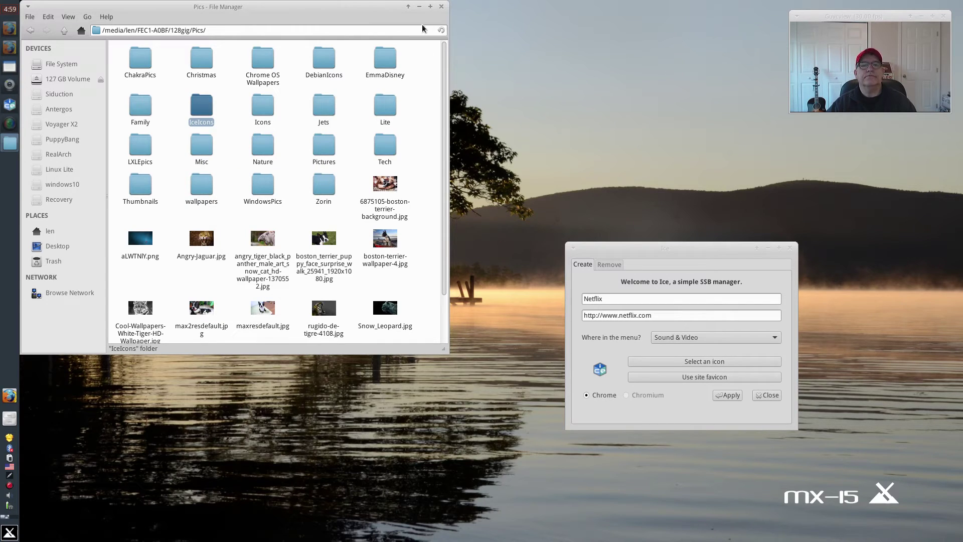
Paste the IceIcons folder into the home Pictures folder and close the file manager.
click(74, 64)
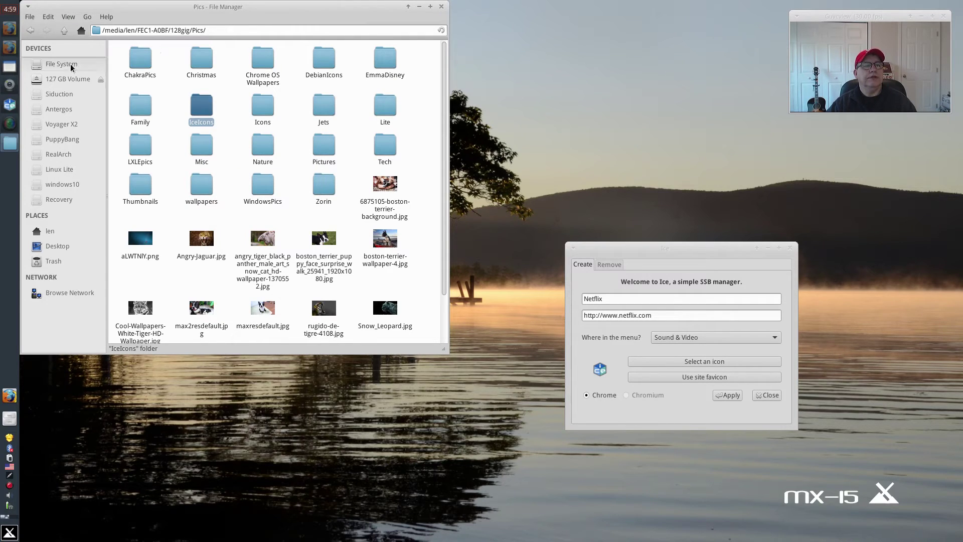
click(54, 230)
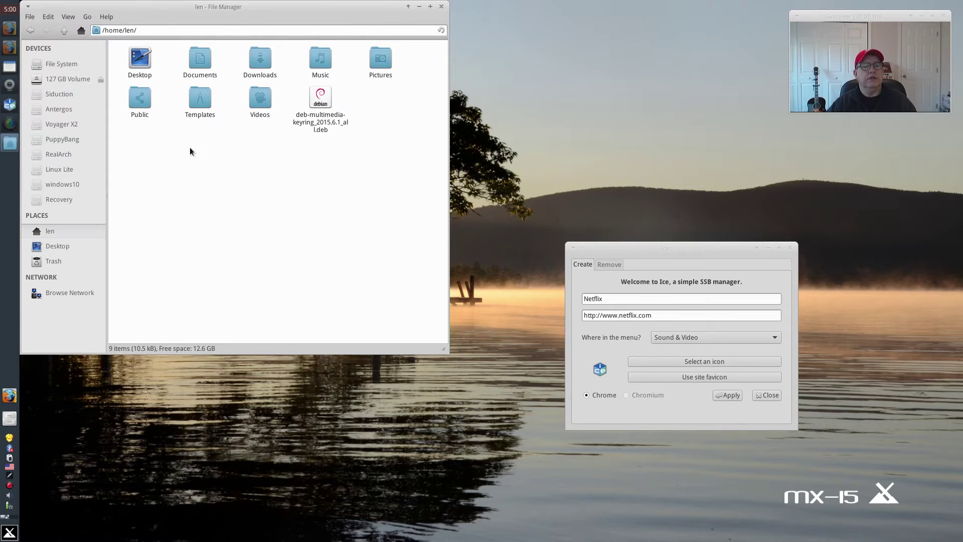
double_click(380, 60)
right_click(157, 87)
click(192, 118)
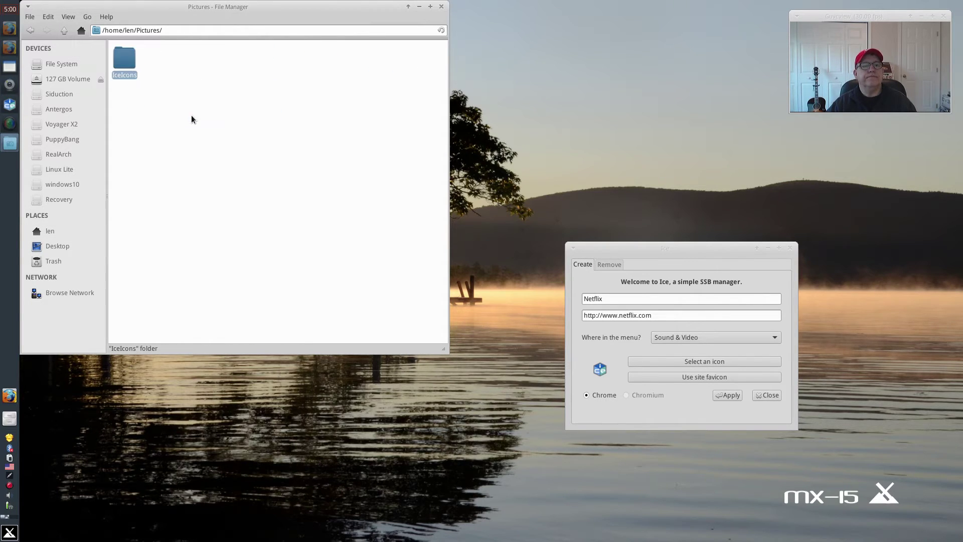
click(441, 6)
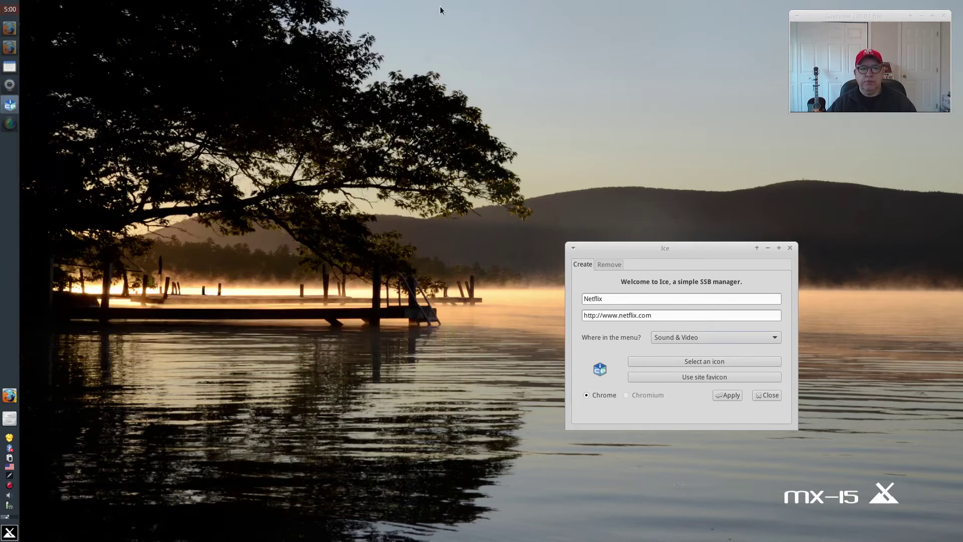
Set Netflix2.jpg from the Pictures/IceIcons folder as the Netflix web app's icon in Ice.
drag(688, 247, 392, 179)
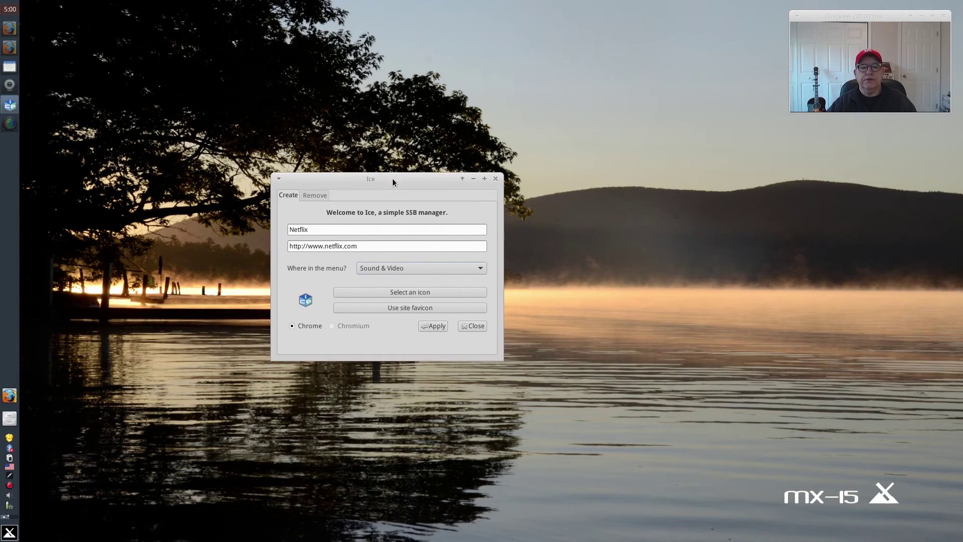
click(415, 290)
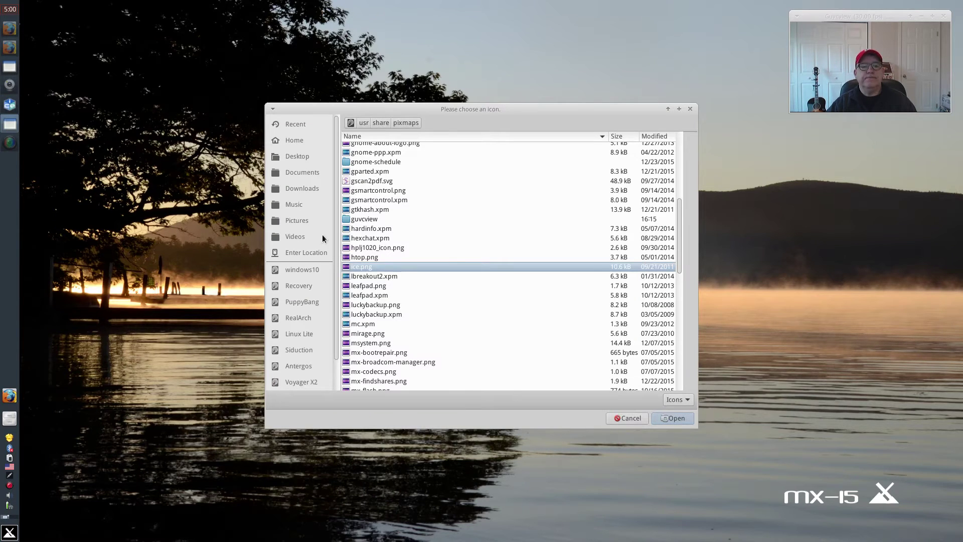
click(298, 220)
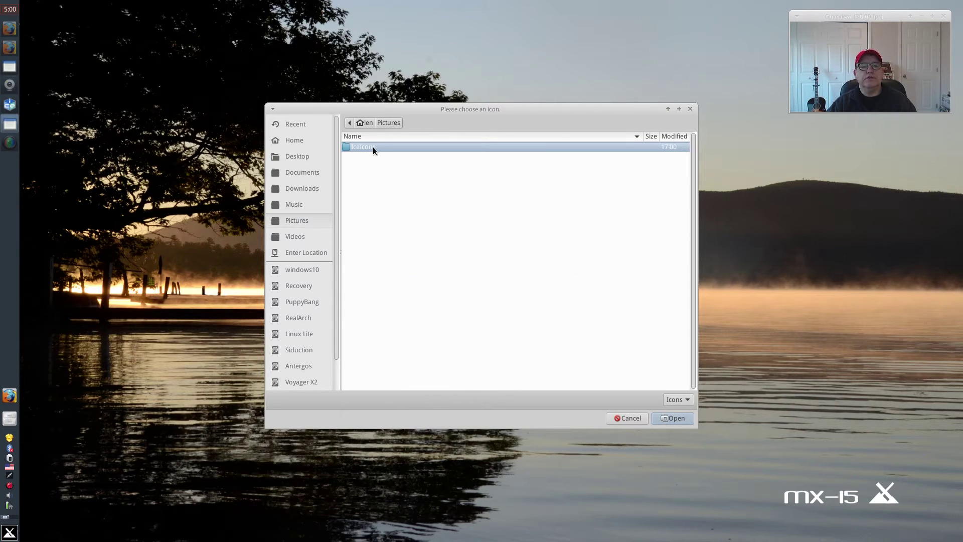
double_click(373, 146)
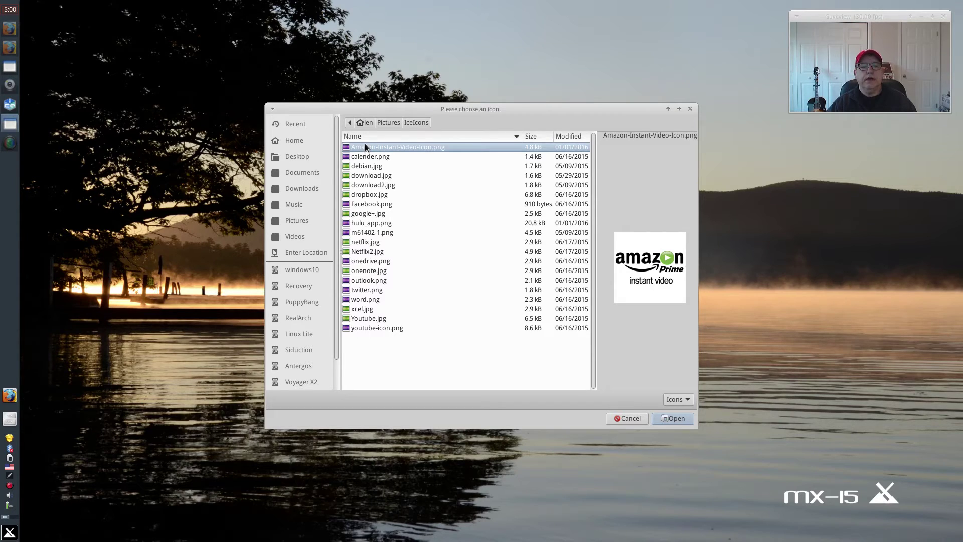
click(363, 251)
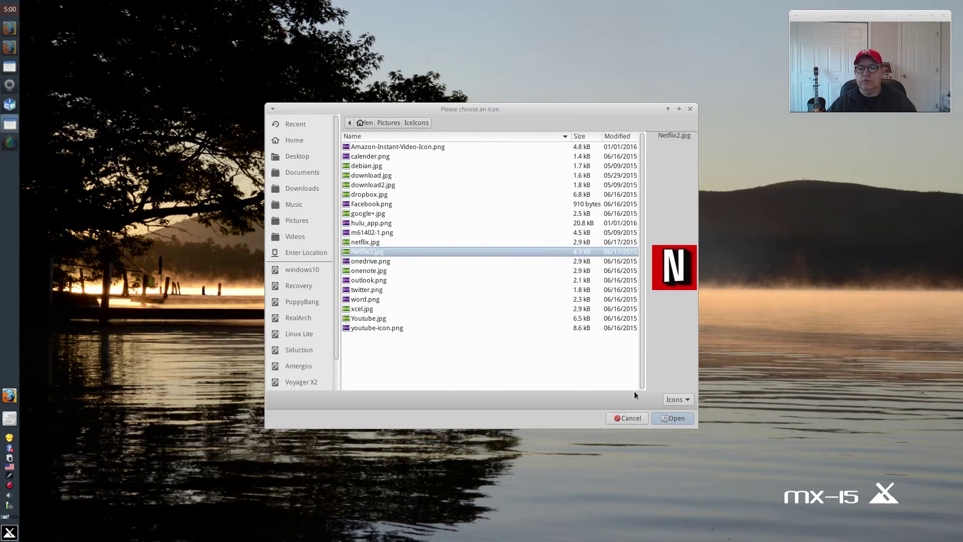
click(664, 418)
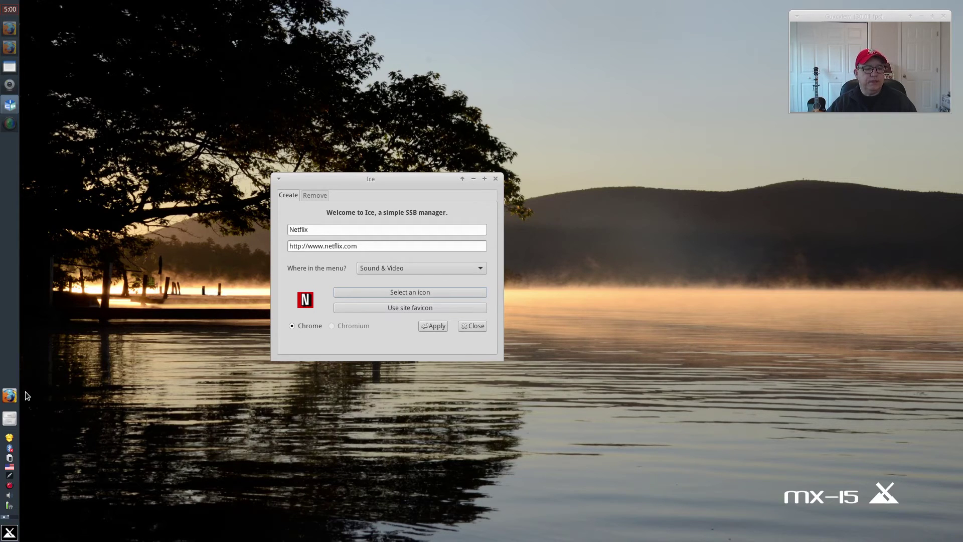
Open Firefox, move its window over, and search for images of "neflix icon".
click(9, 396)
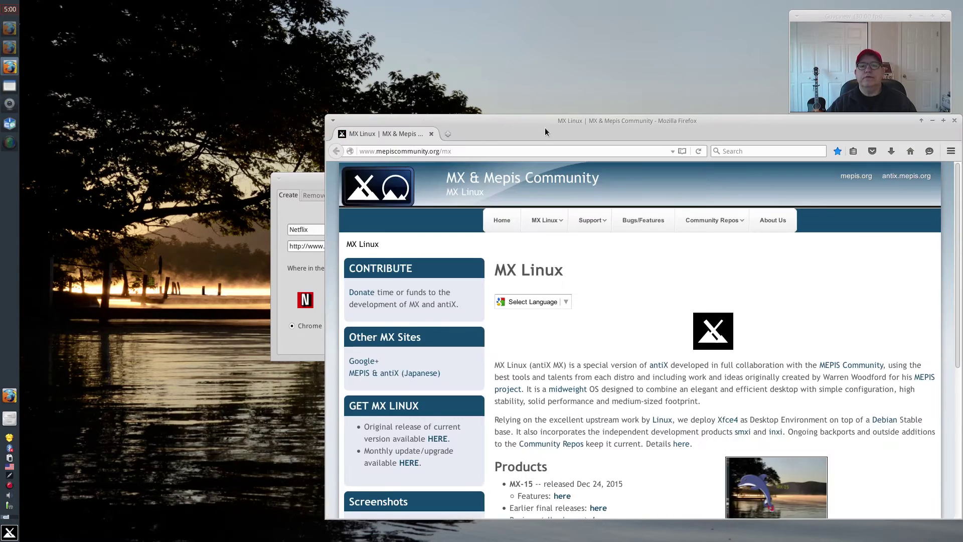
drag(508, 120, 295, 108)
click(537, 136)
text(neflix icon)
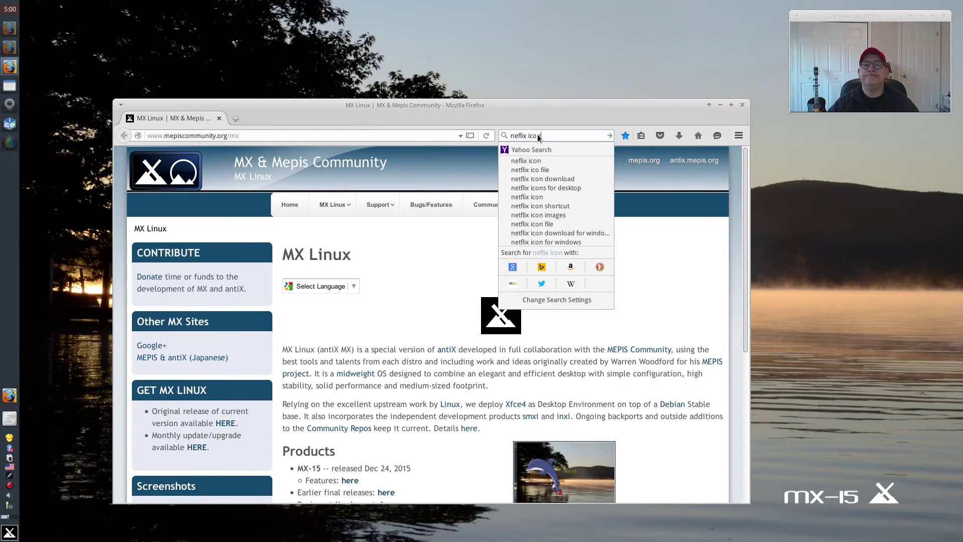
key(Return)
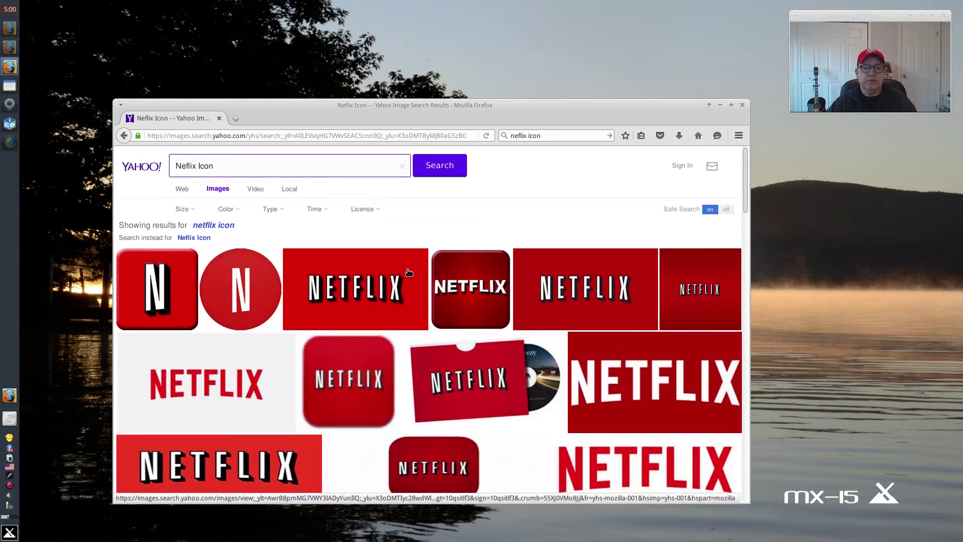
Browse the Netflix icon image results to look over the available logo designs.
scroll(409, 272, down, 15)
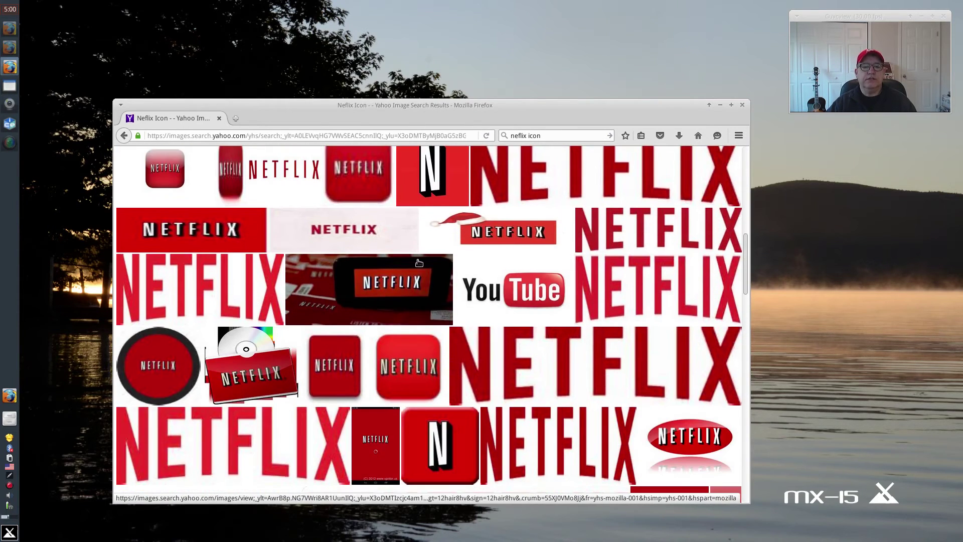
scroll(413, 245, down, 6)
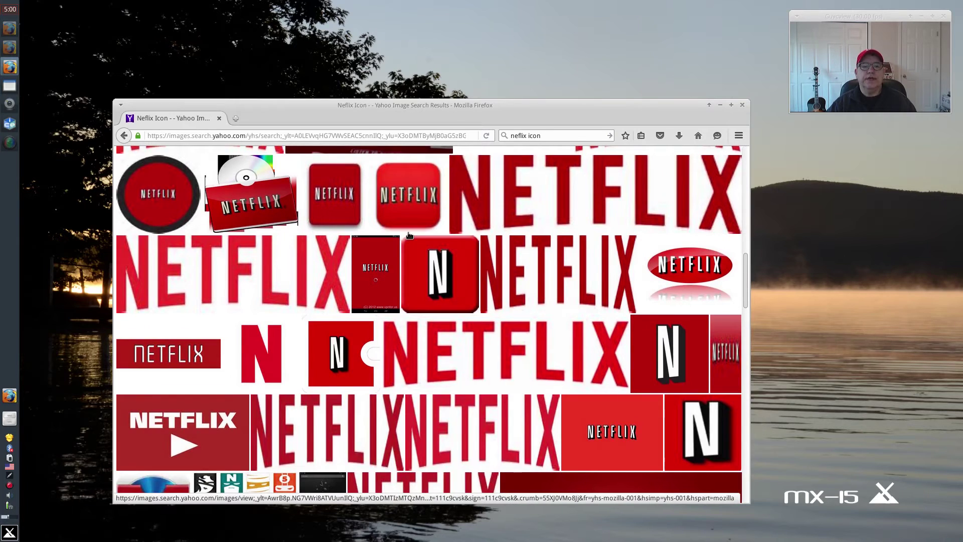
scroll(409, 235, down, 6)
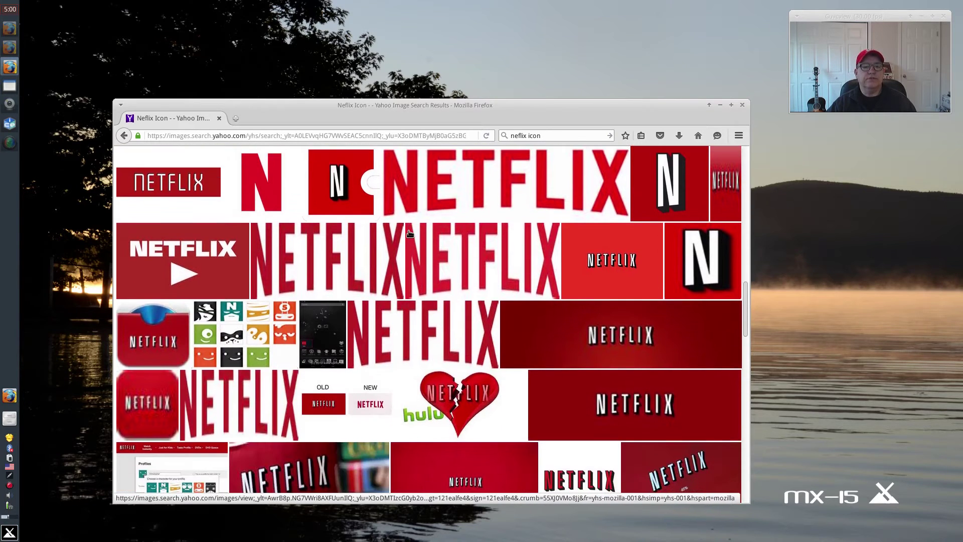
scroll(419, 232, down, 1)
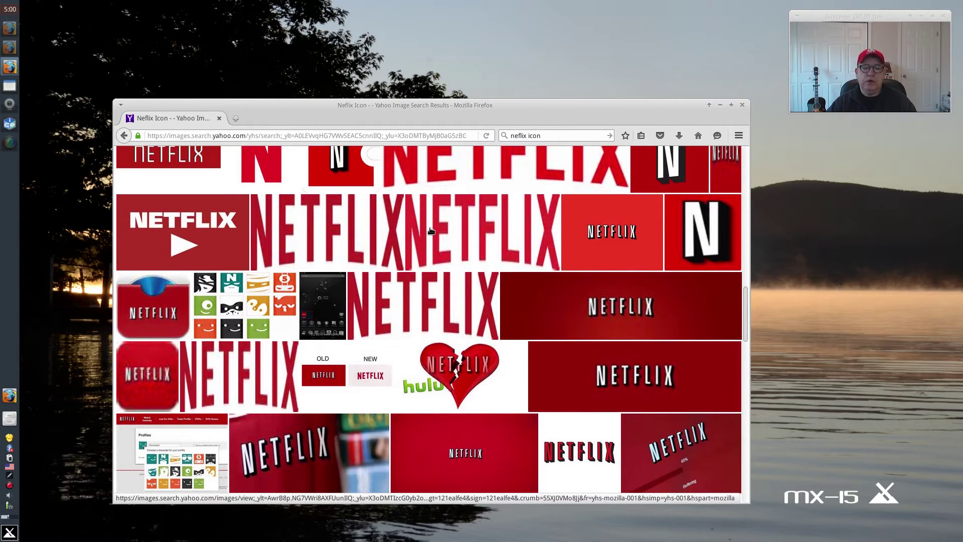
scroll(429, 229, up, 9)
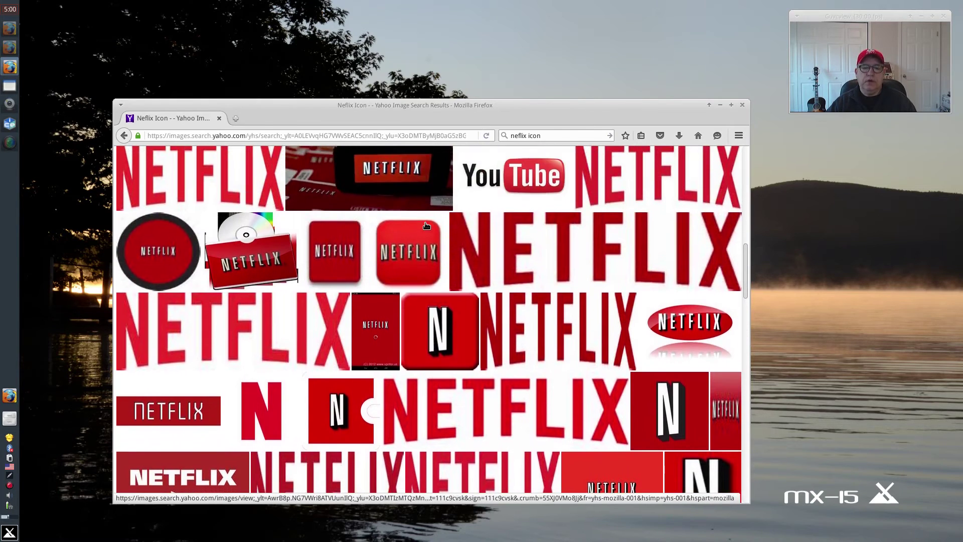
scroll(427, 228, up, 4)
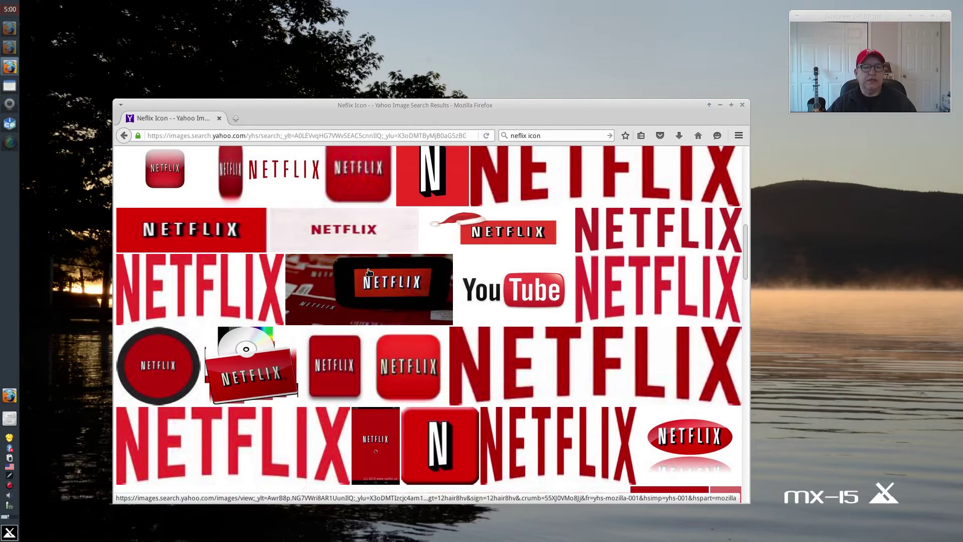
scroll(368, 272, up, 4)
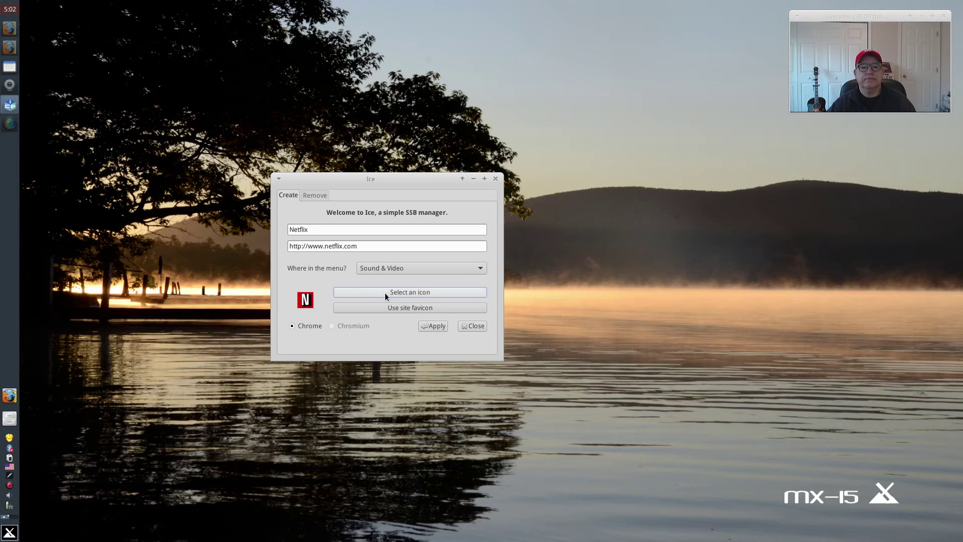
click(385, 293)
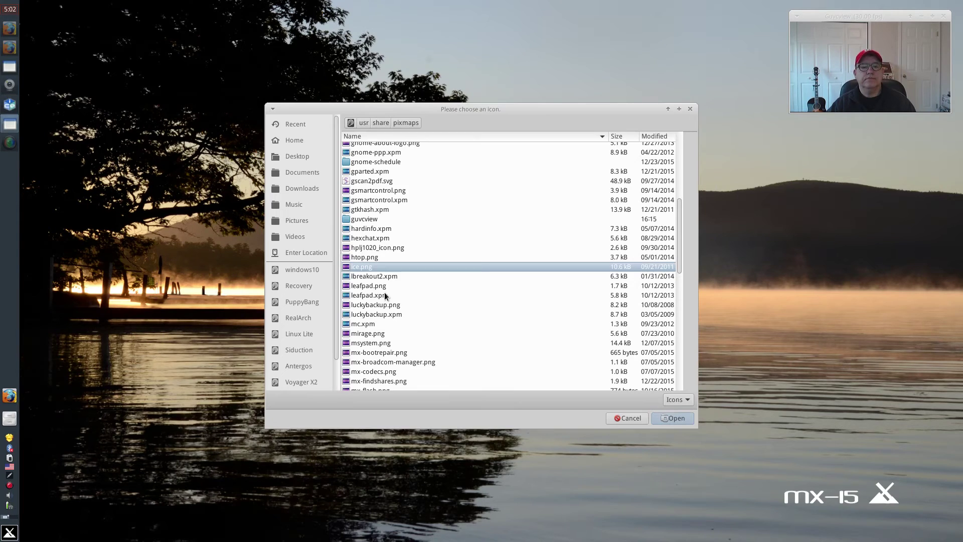
click(297, 220)
click(370, 156)
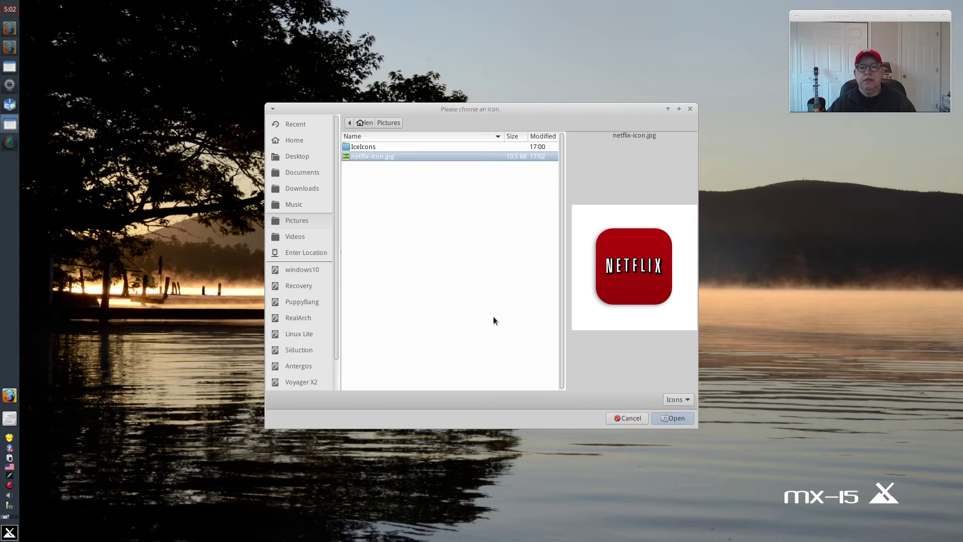
click(628, 419)
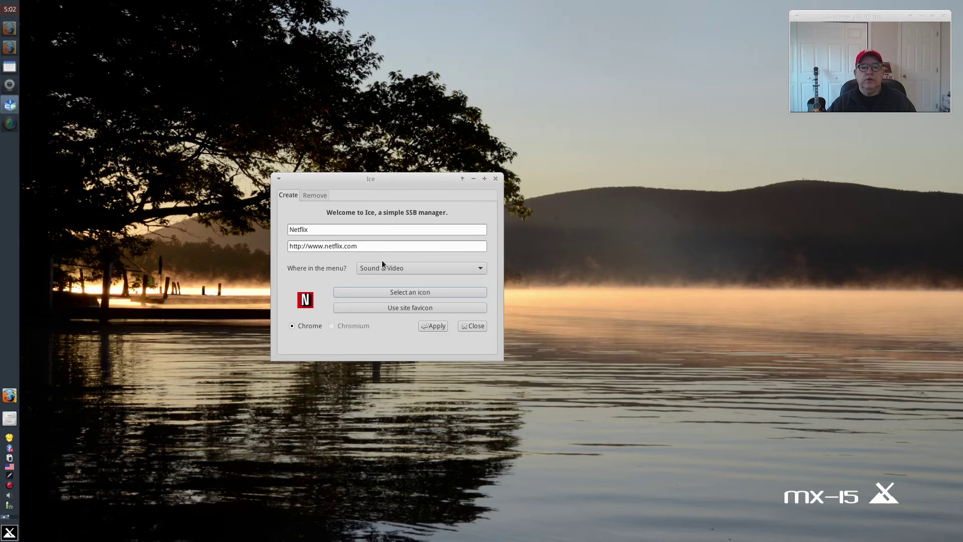
Set netflix-icon.jpg from the Pictures folder as the Netflix app's icon and create the app in Ice.
click(404, 293)
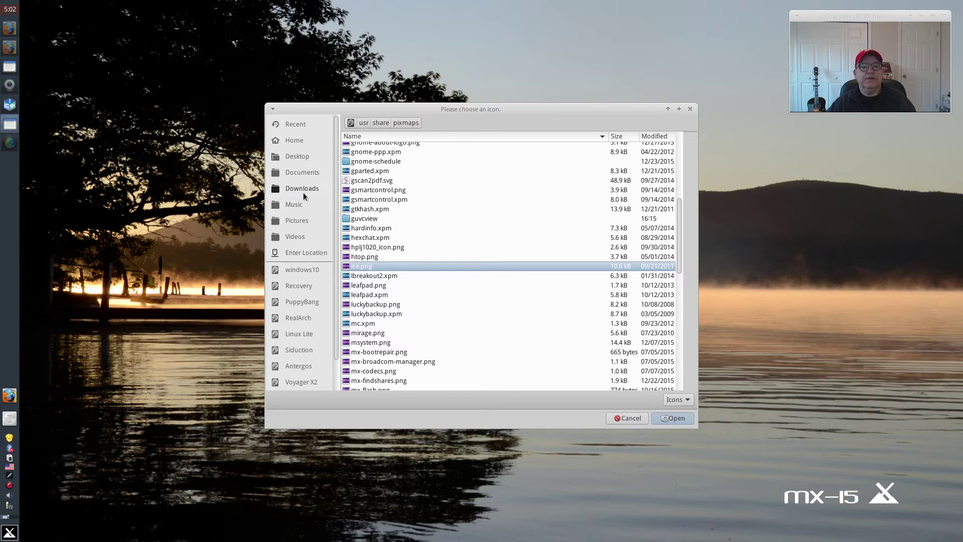
click(301, 220)
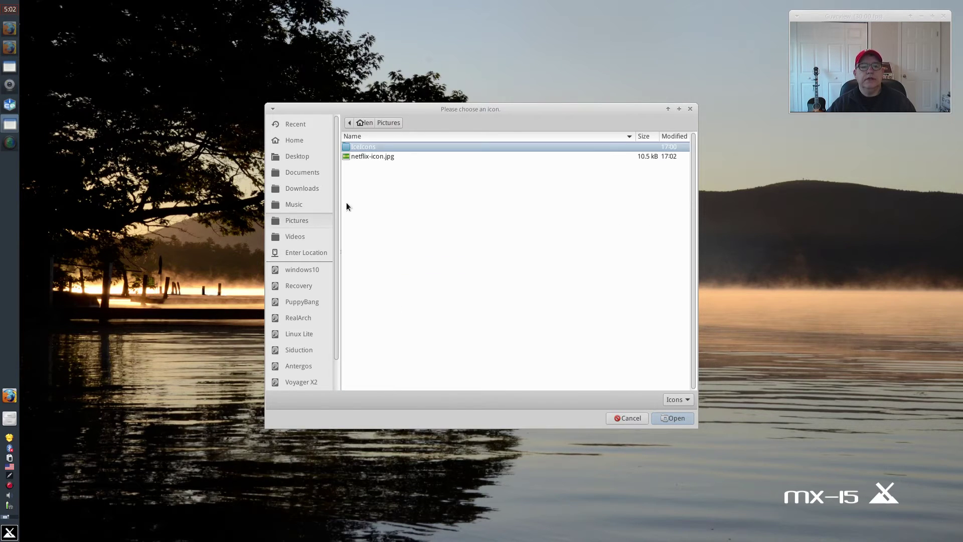
click(364, 158)
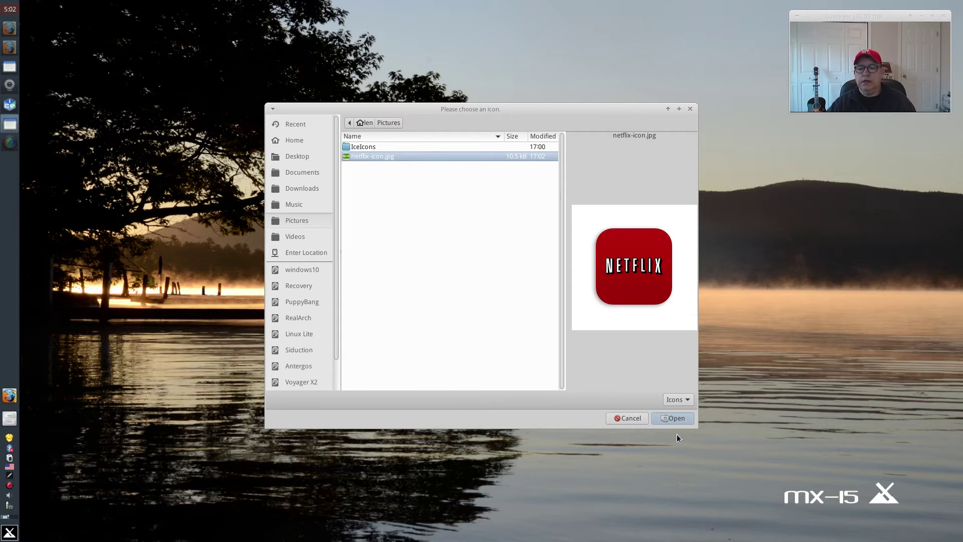
click(679, 417)
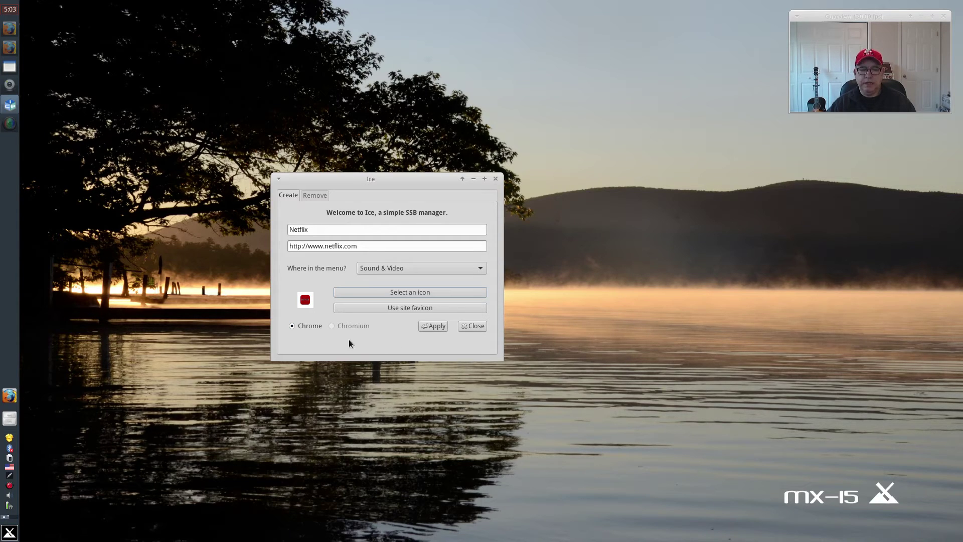
click(429, 326)
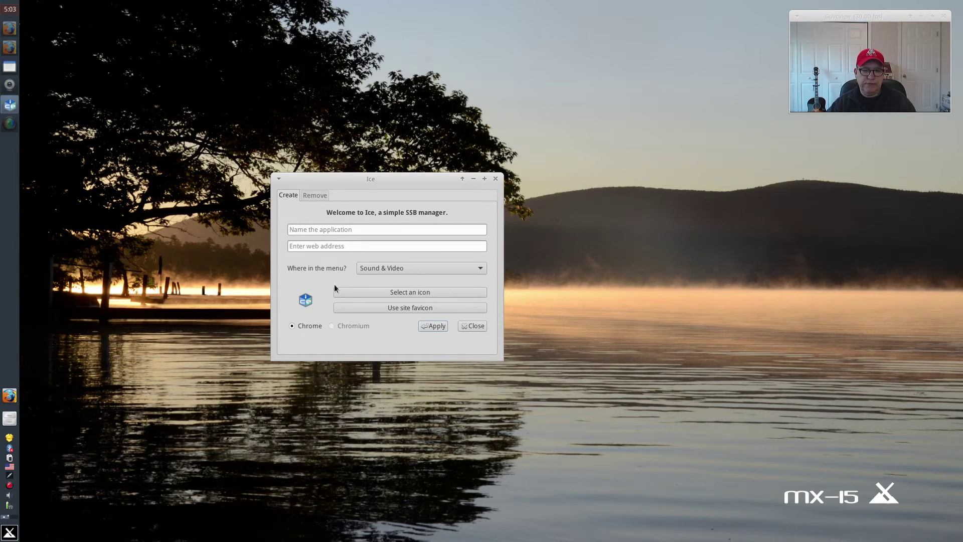
click(304, 229)
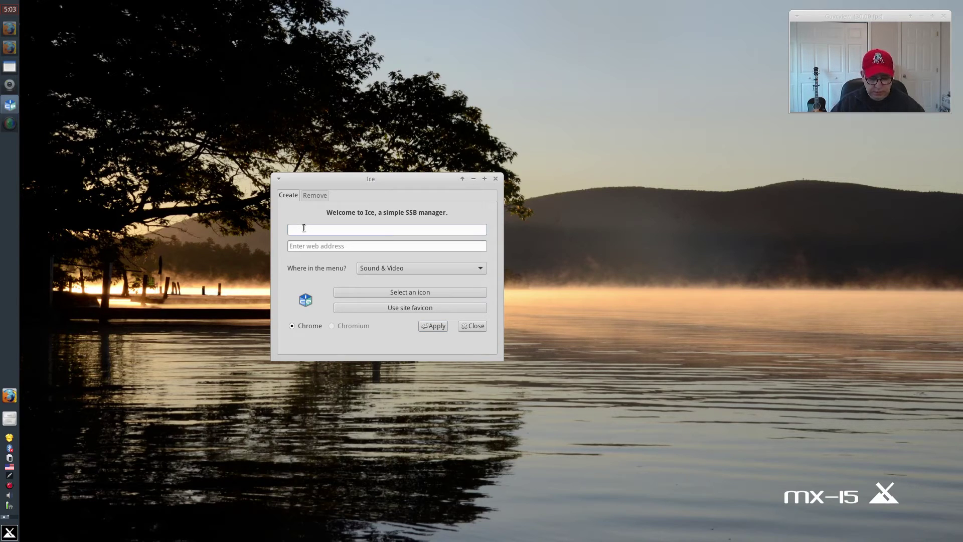
text(AmazonPrime)
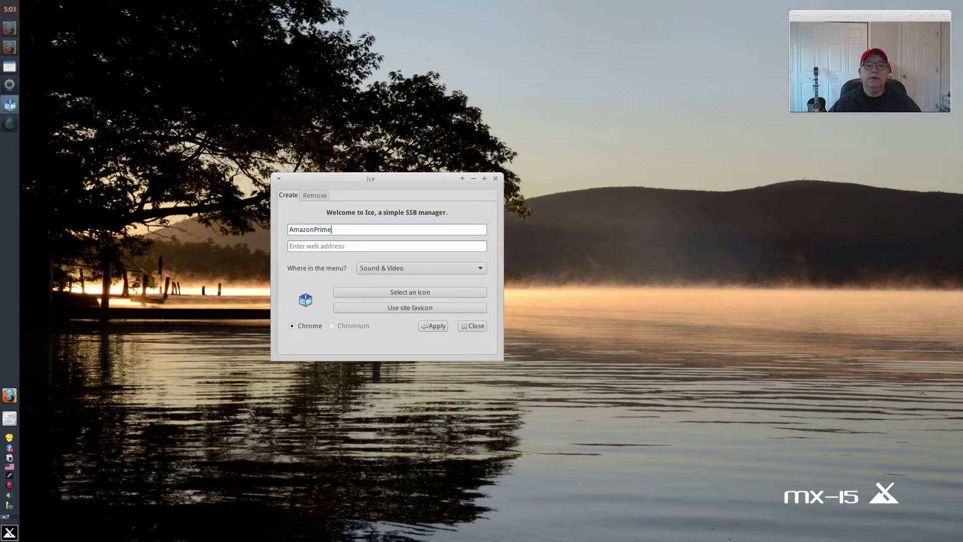
click(313, 246)
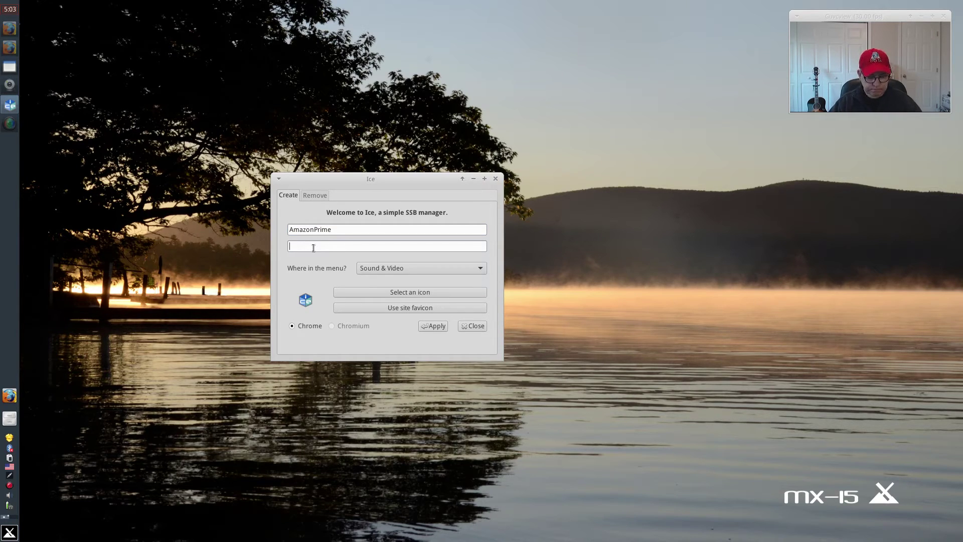
text(http://www)
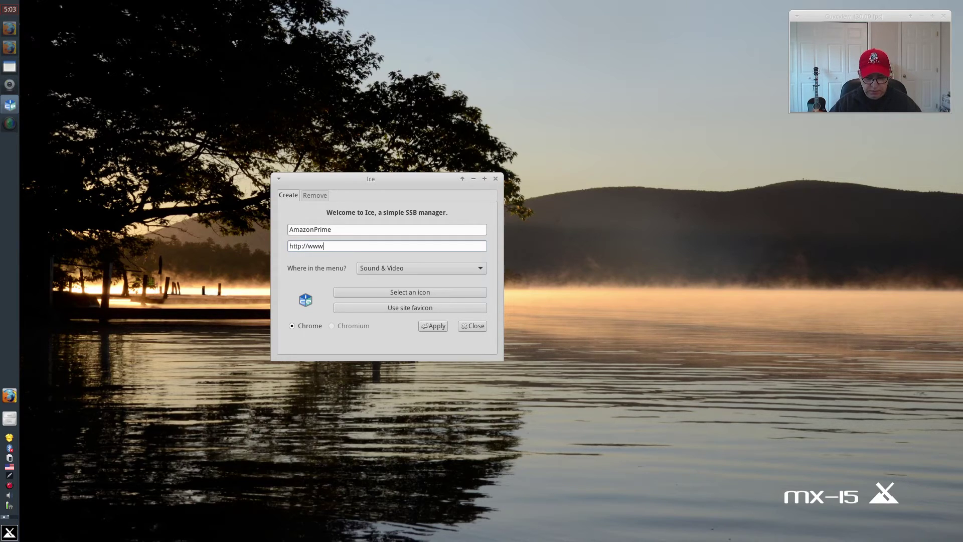
text(.amaz)
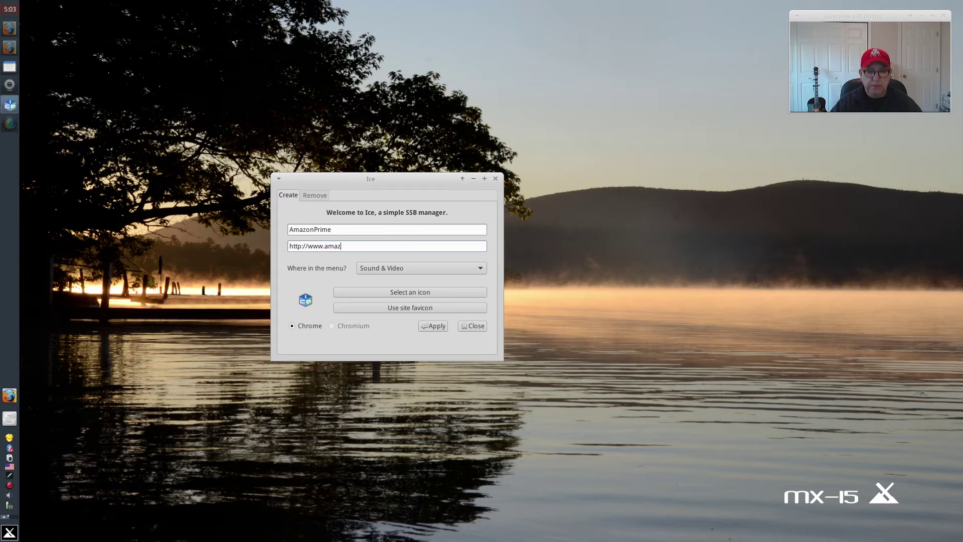
text(onp)
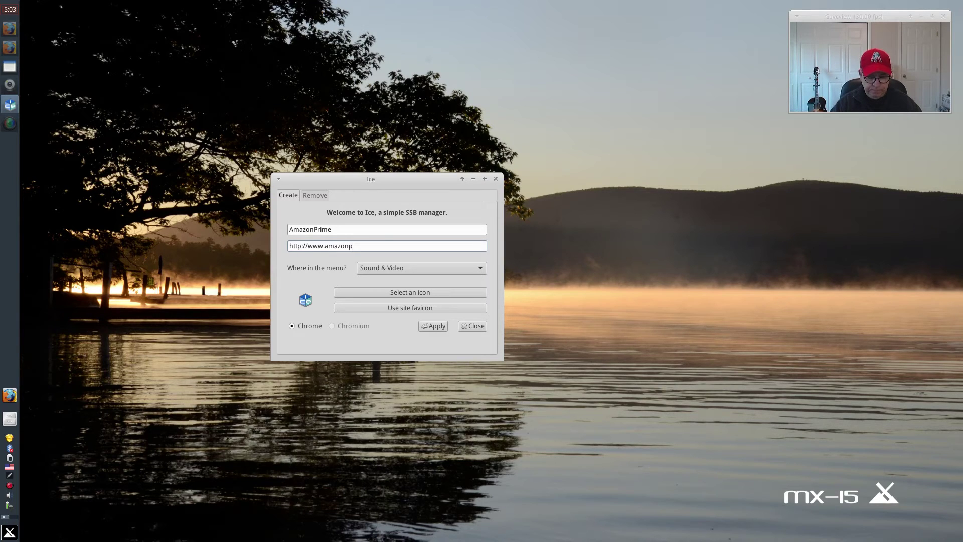
text(rime.com)
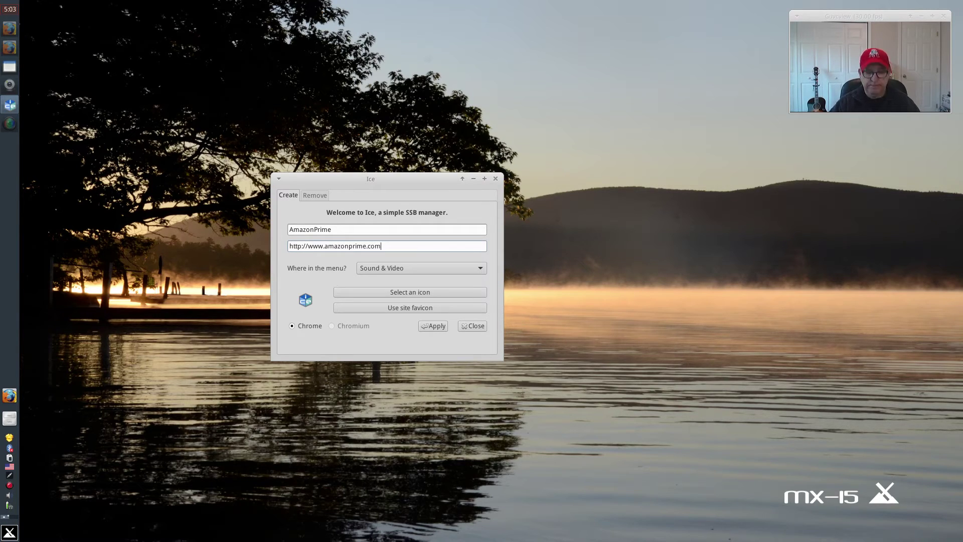
Give the AmazonPrime app the icon Amazon-Instant-Video-Icon.png from Pictures/IceIcons and create the app.
click(396, 293)
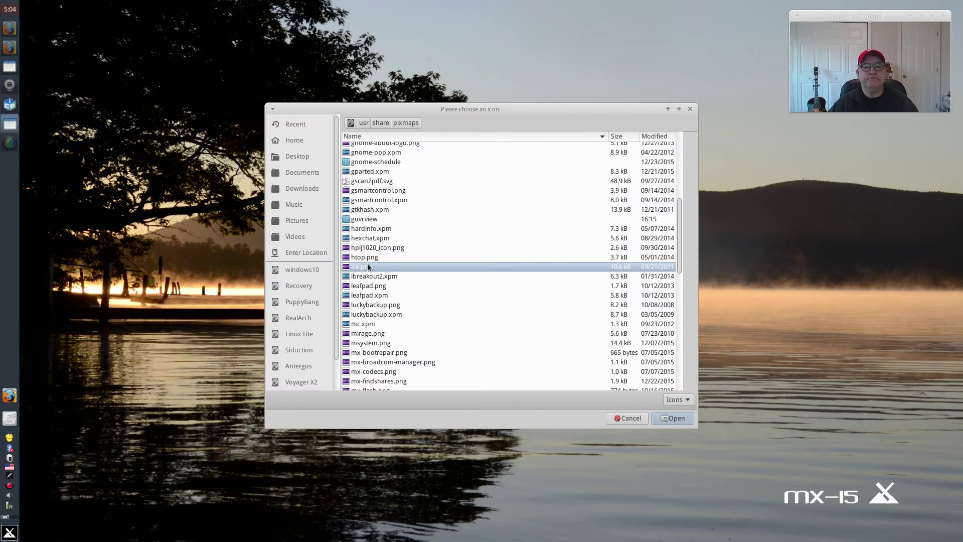
click(304, 221)
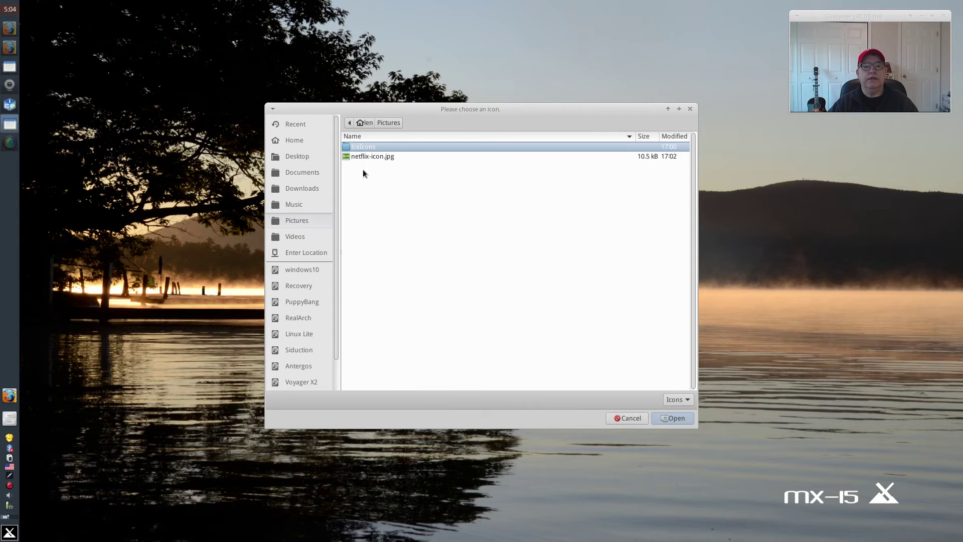
double_click(366, 149)
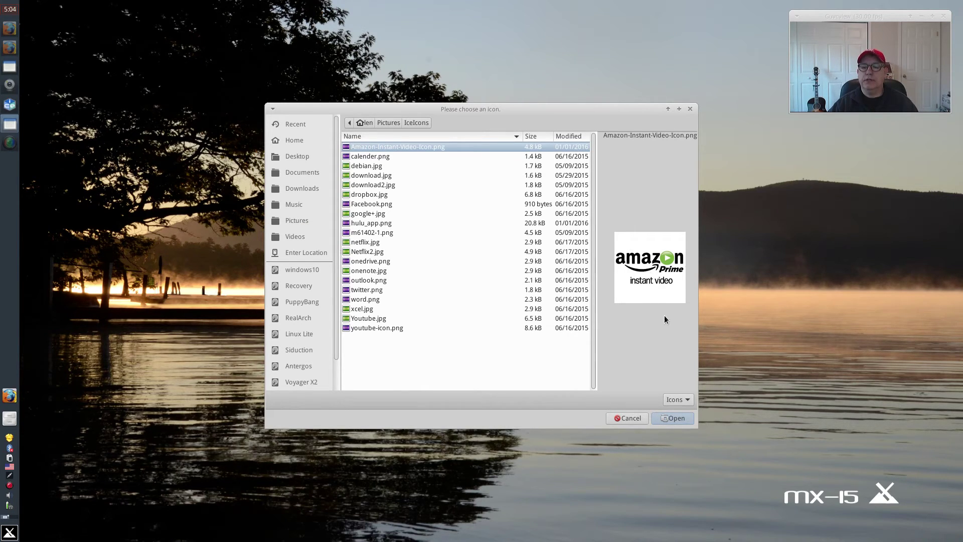
click(669, 419)
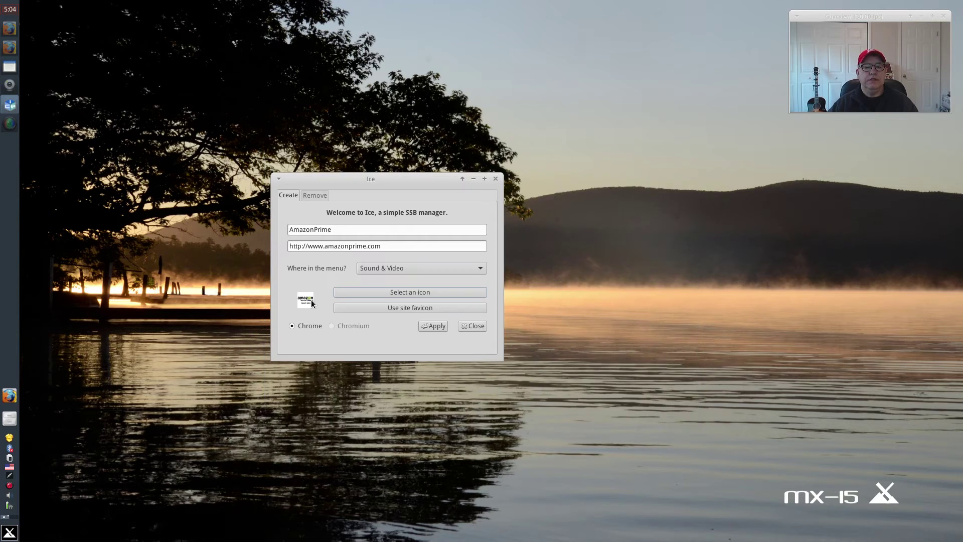
click(434, 326)
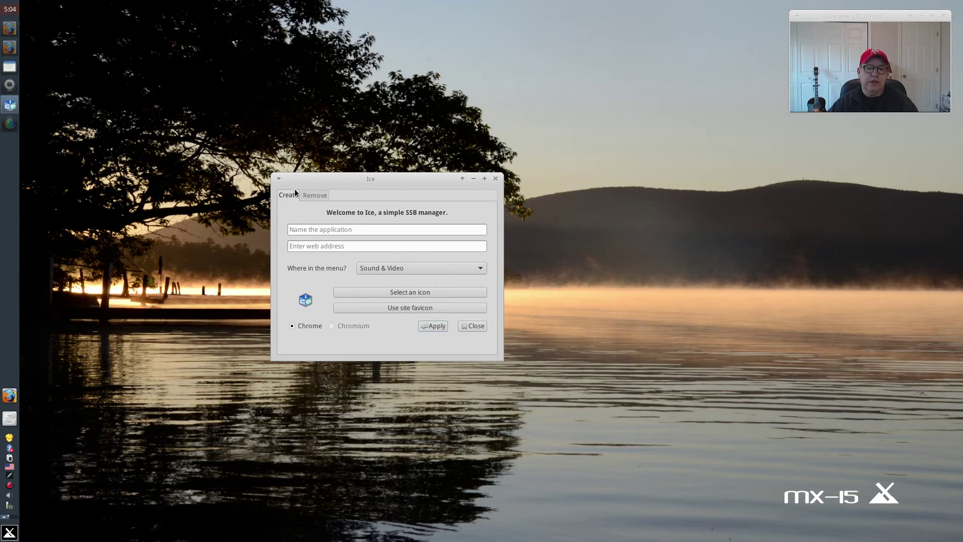
click(304, 232)
text(Hulu)
click(303, 245)
text(http:)
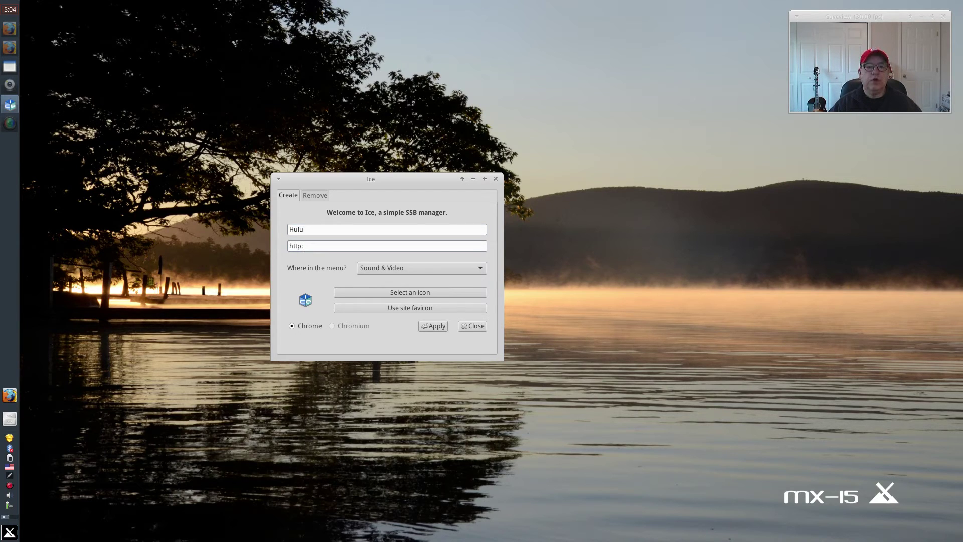
text(//hulu.com)
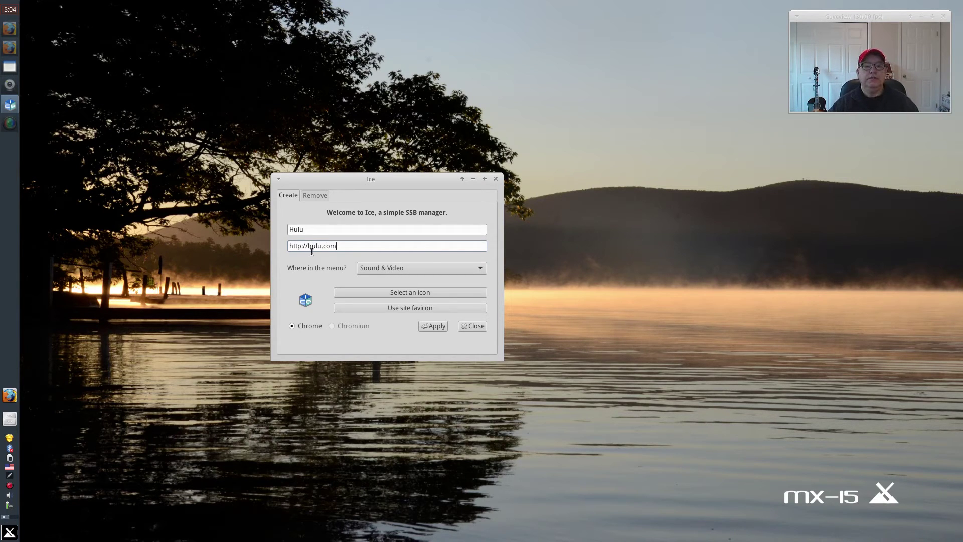
Give the Hulu app the icon hulu_app.png from Pictures/IceIcons and create the app.
click(396, 291)
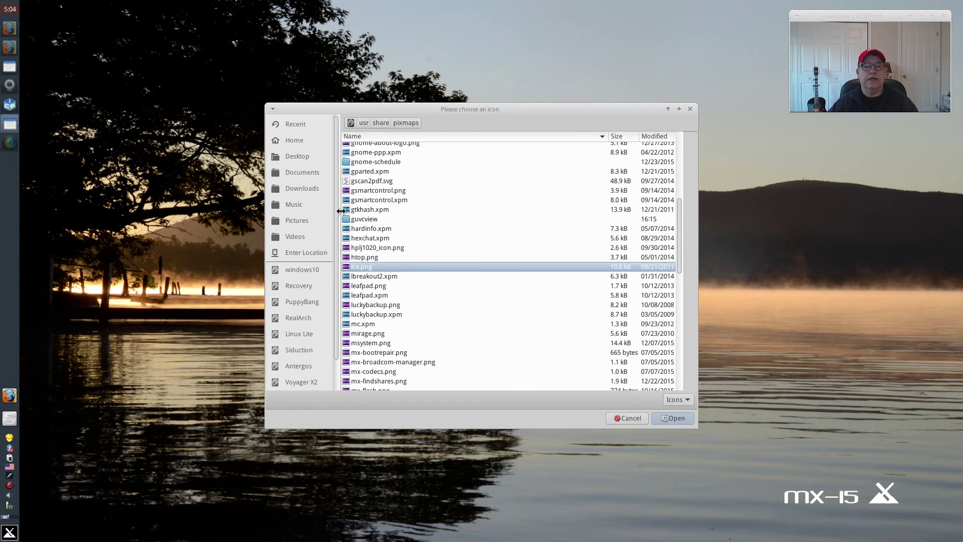
click(300, 189)
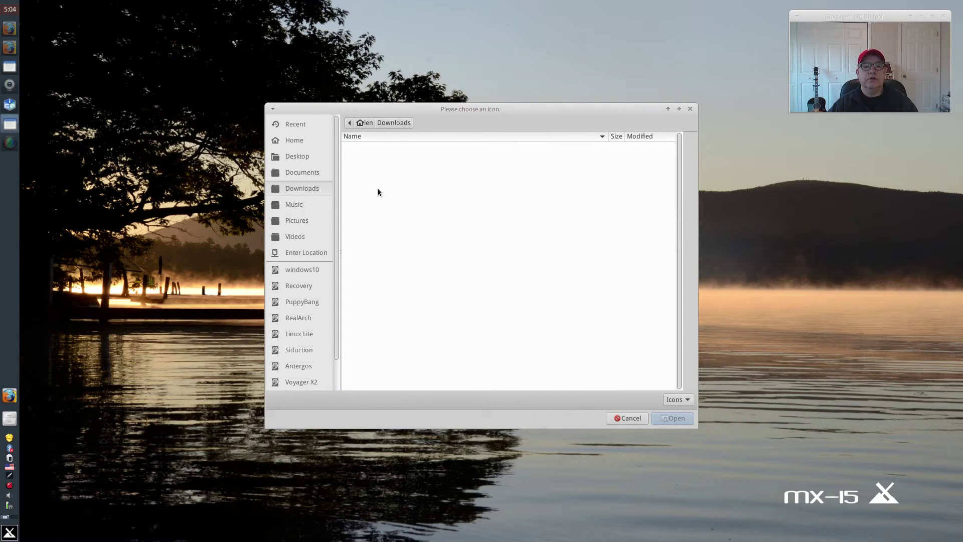
click(305, 222)
double_click(375, 147)
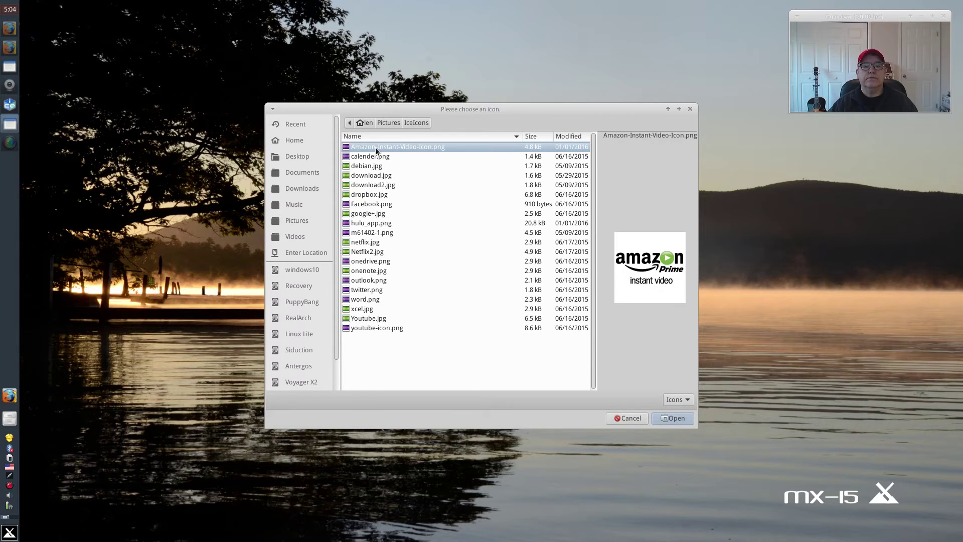
click(370, 223)
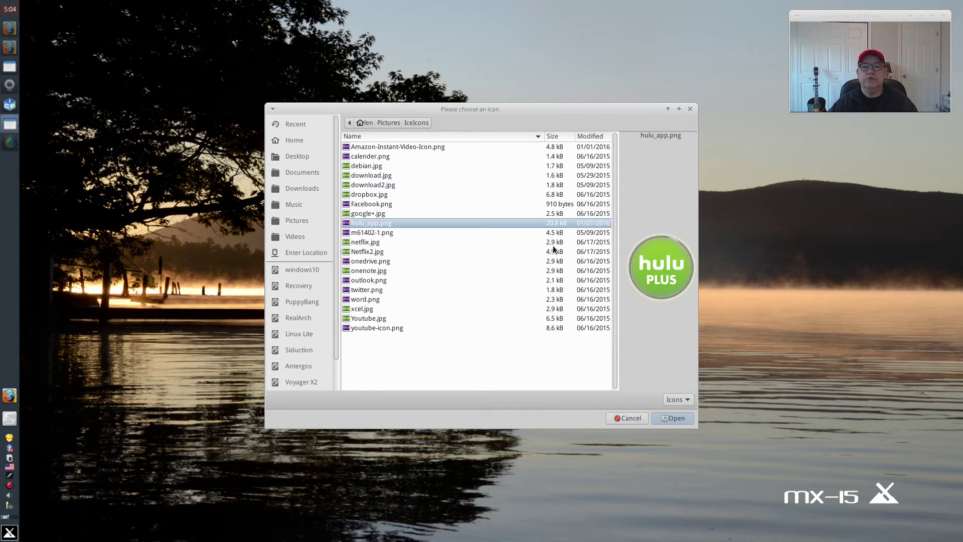
click(668, 418)
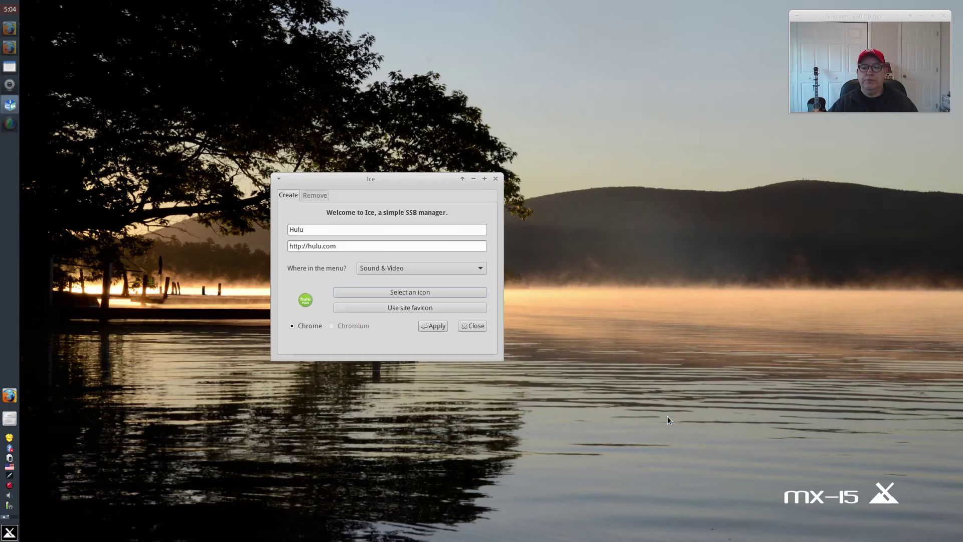
click(429, 325)
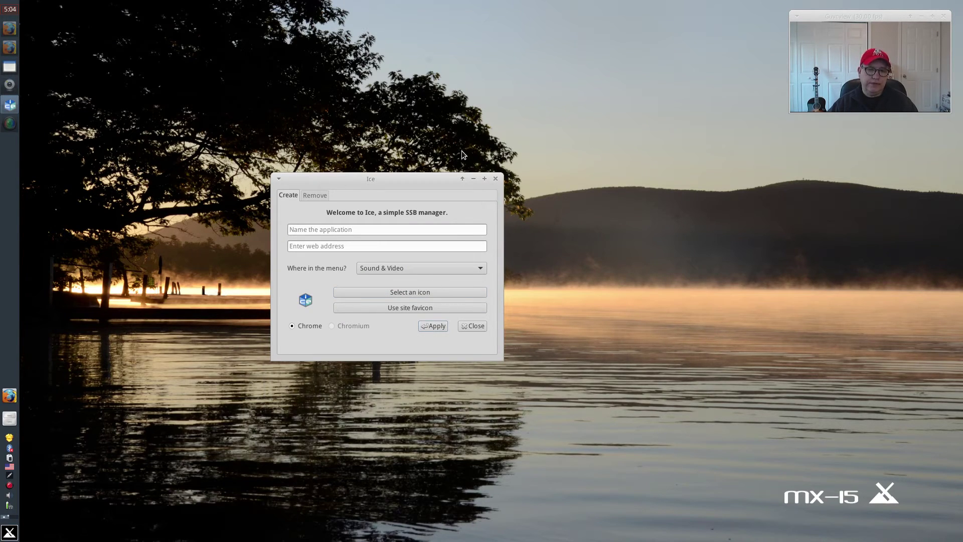
Close Ice and examine the icon images stored in the Pictures/IceIcons folder.
click(496, 178)
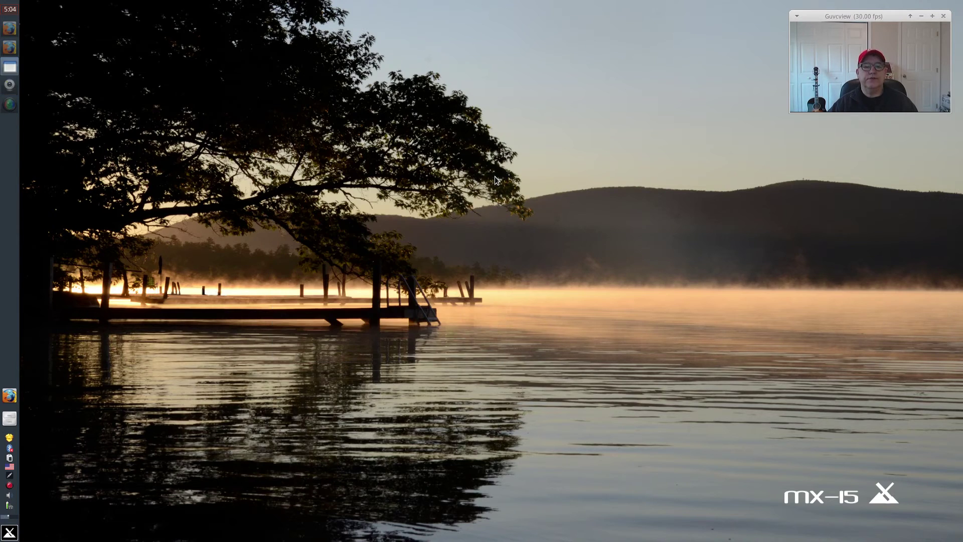
click(10, 418)
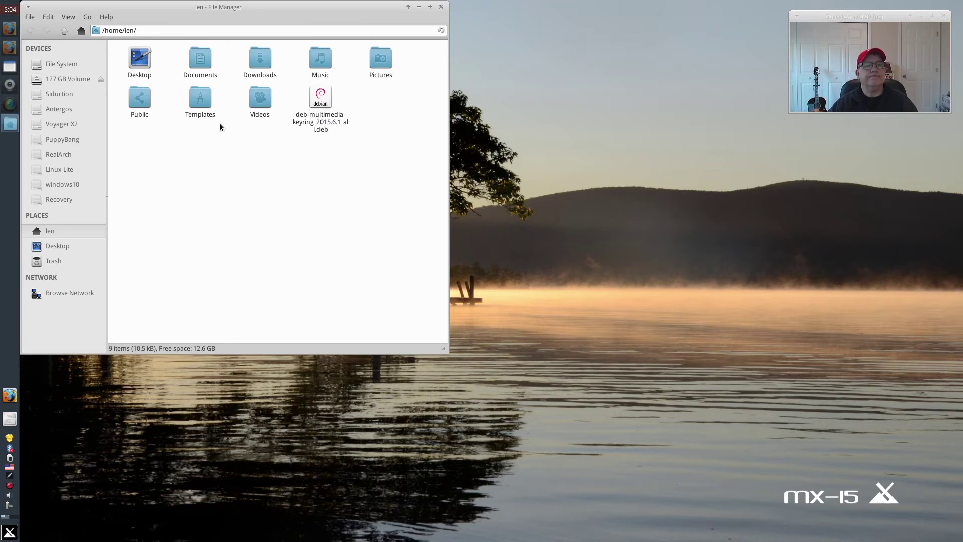
double_click(380, 60)
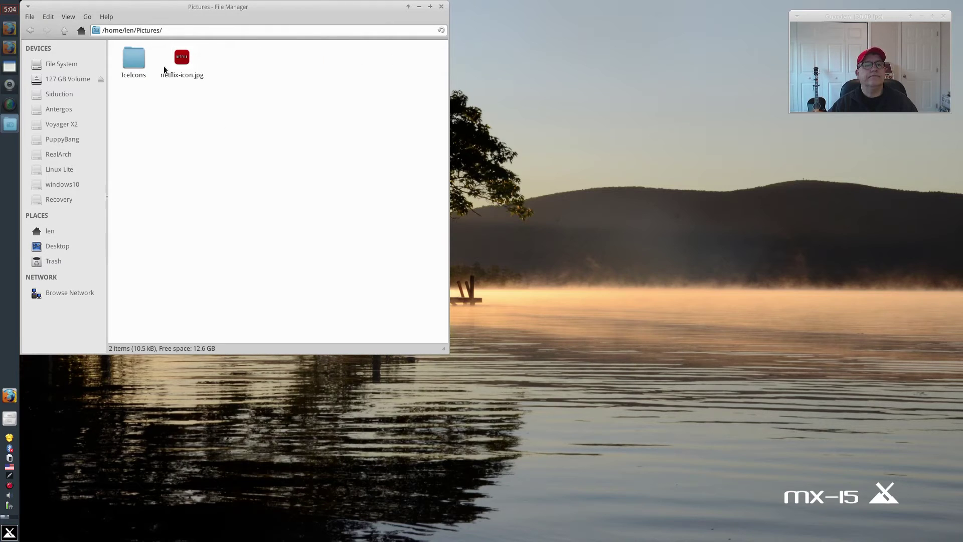
double_click(133, 58)
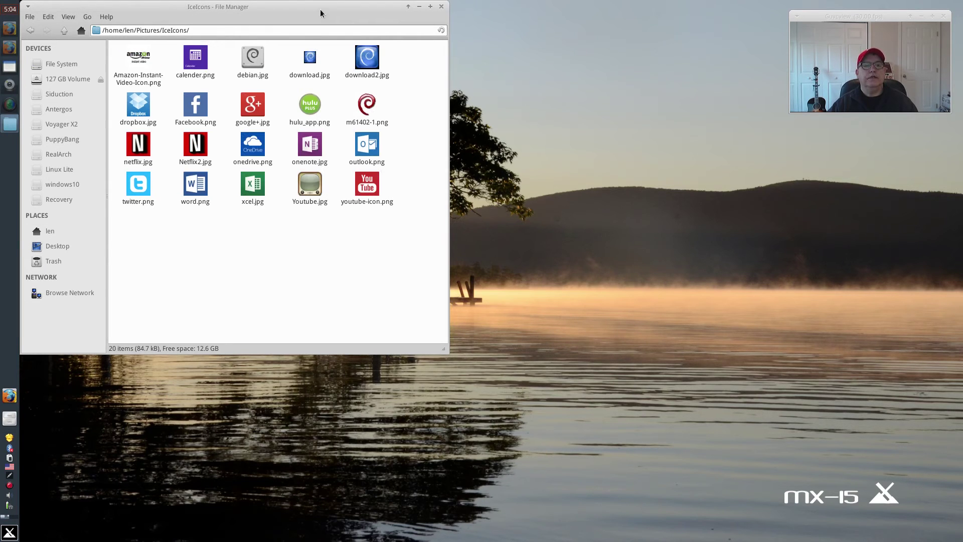
drag(320, 11, 526, 62)
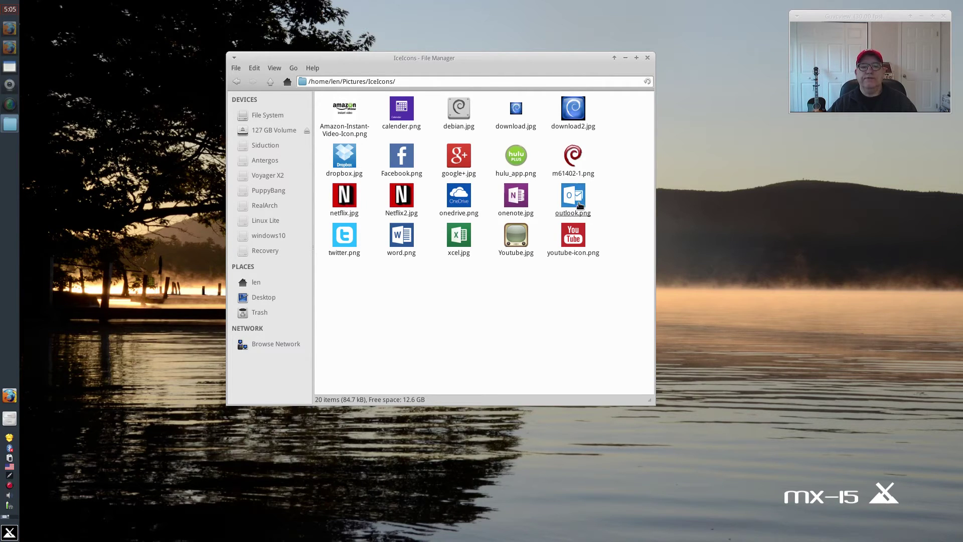
click(516, 197)
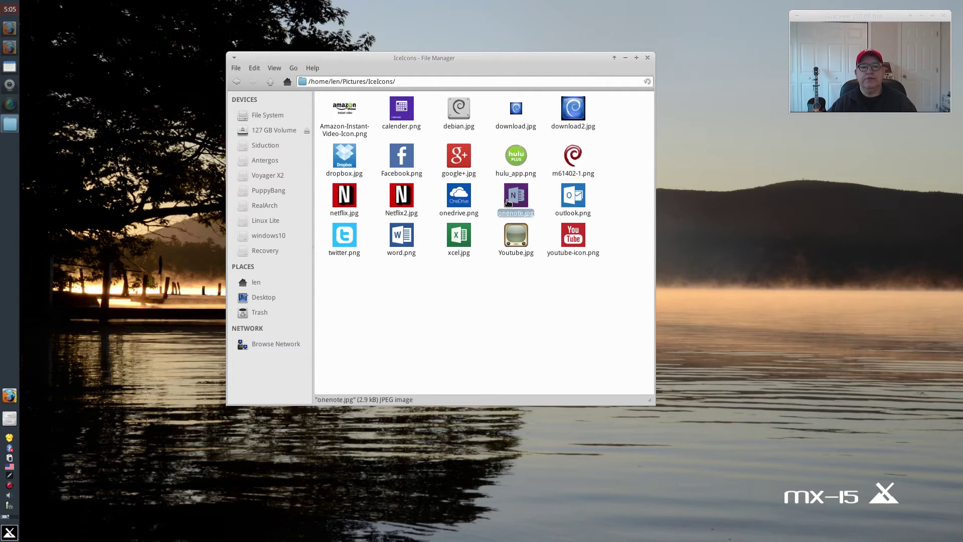
click(517, 239)
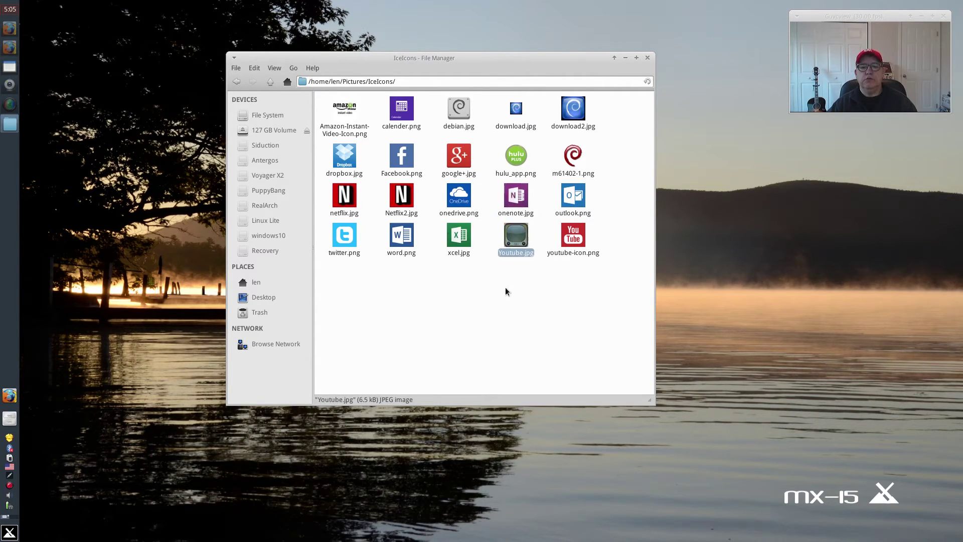
click(402, 157)
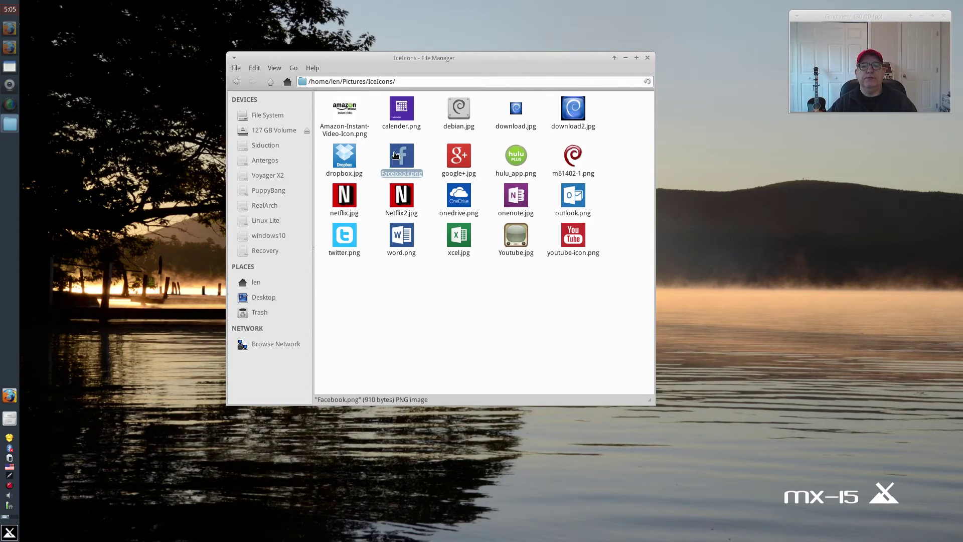
click(466, 157)
click(345, 164)
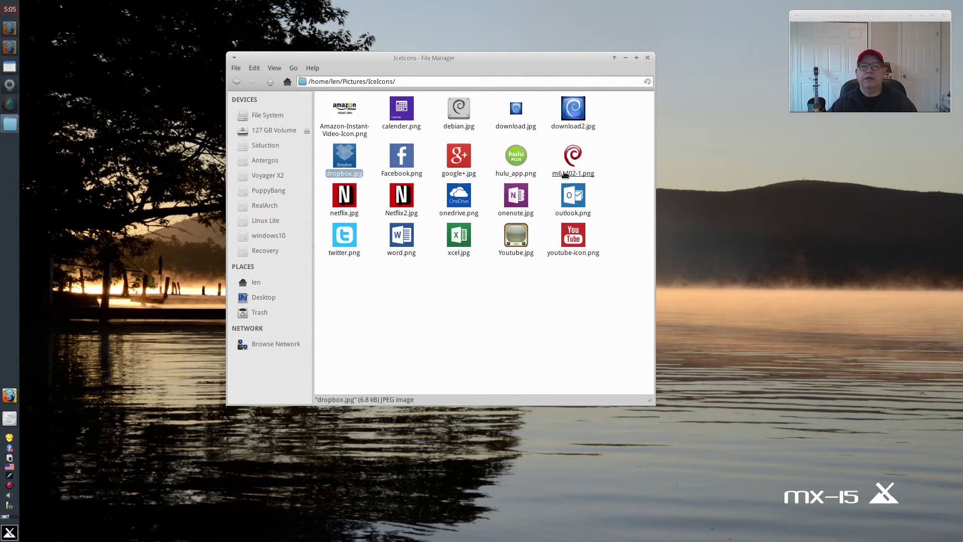
click(570, 158)
click(458, 112)
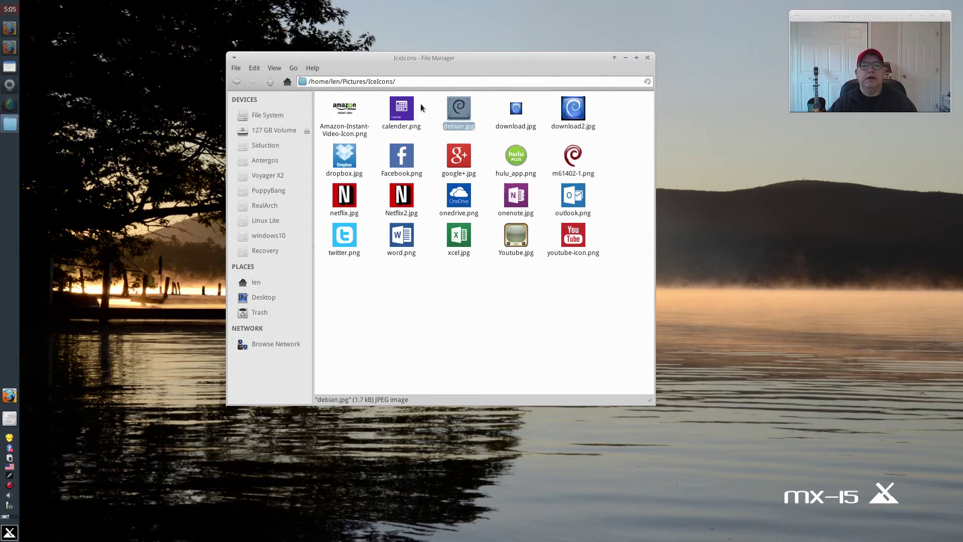
click(402, 110)
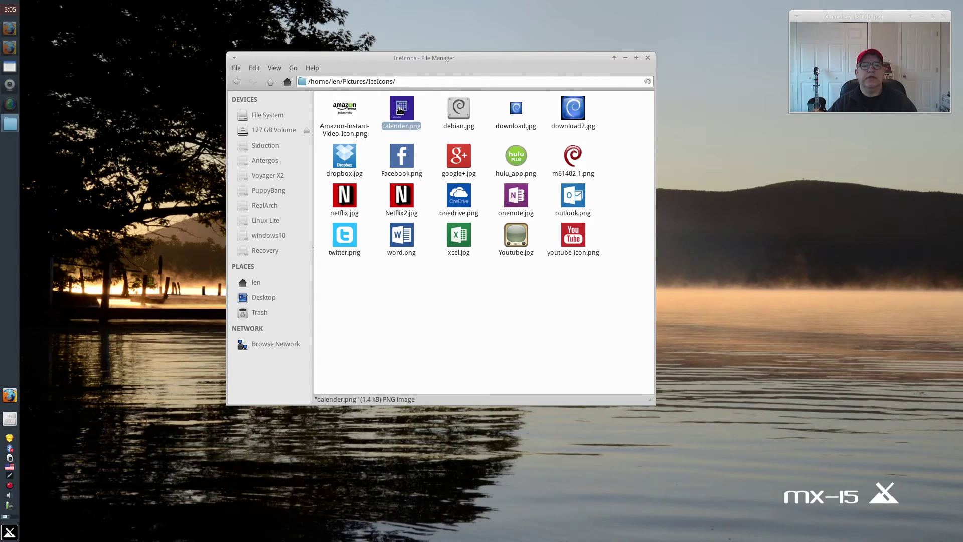
click(344, 236)
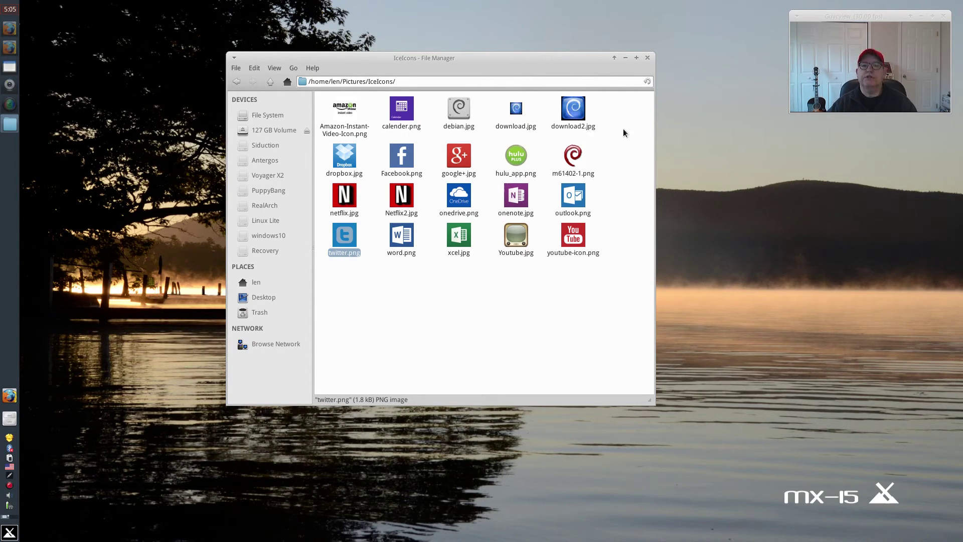
click(648, 57)
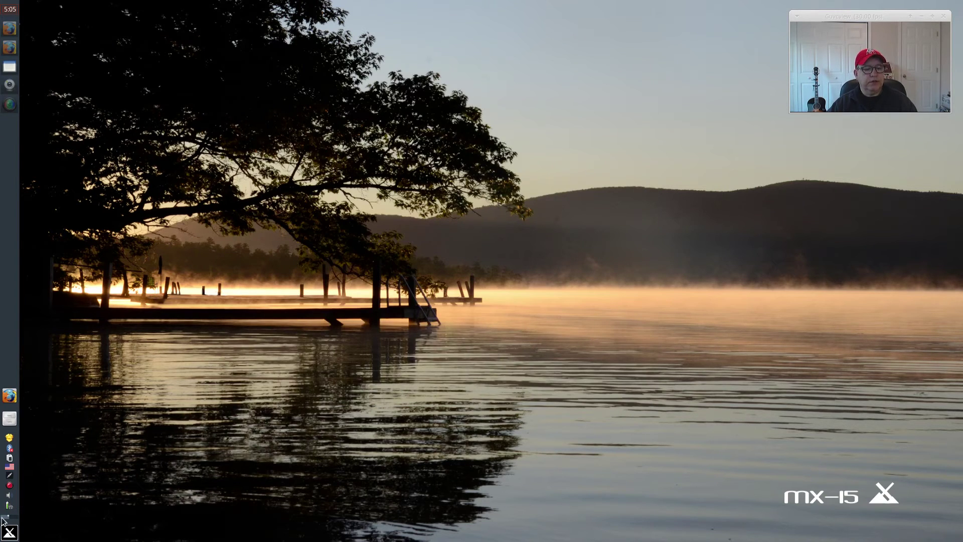
Add a desktop launcher for the Netflix app from the Multimedia applications.
click(10, 532)
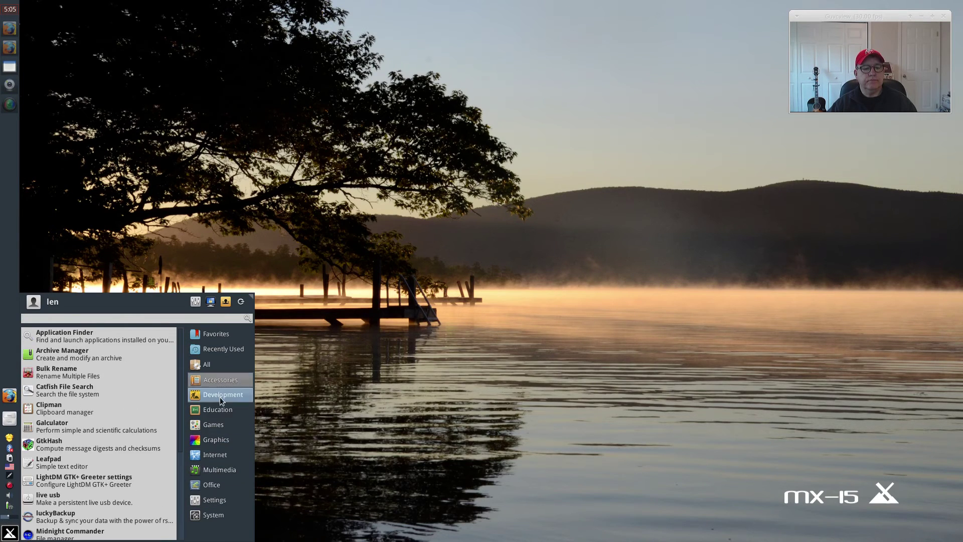
click(222, 470)
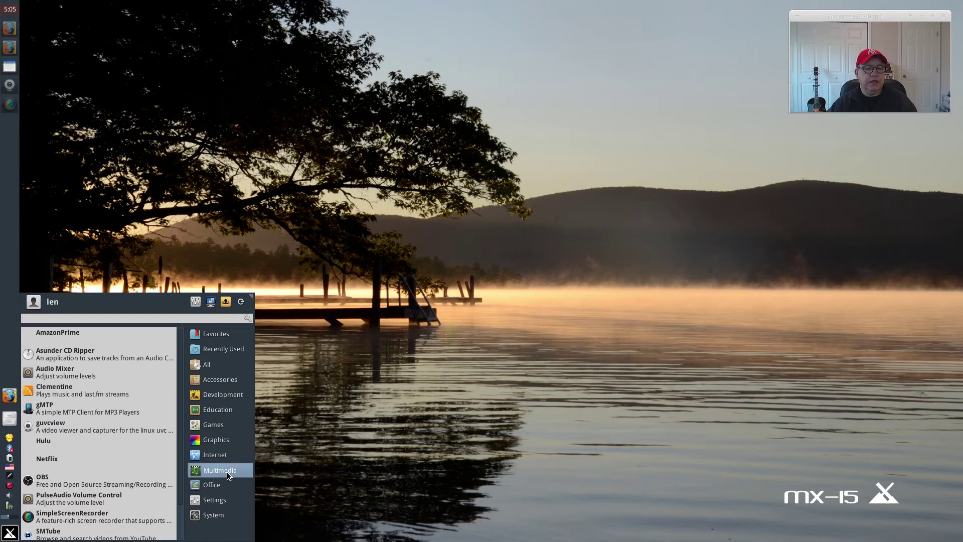
click(218, 455)
click(216, 470)
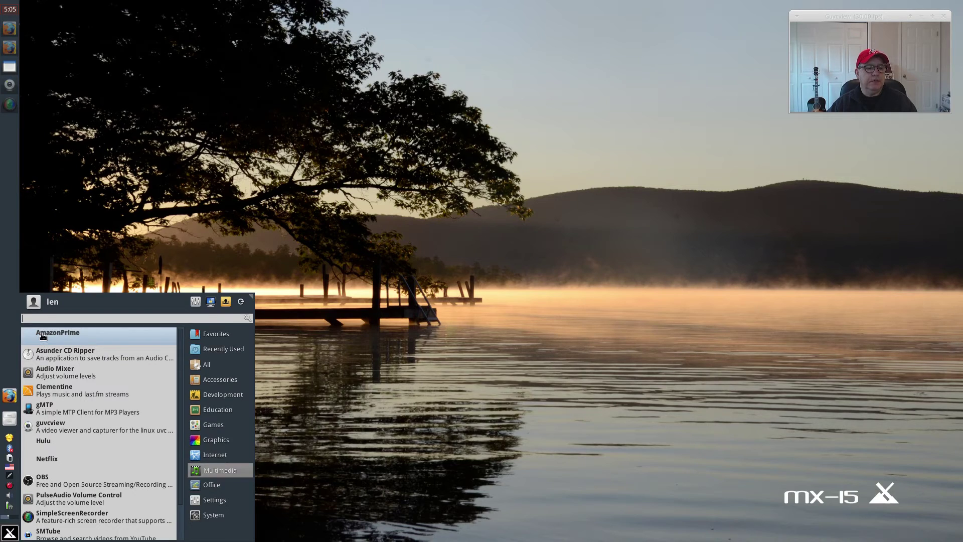
right_click(44, 462)
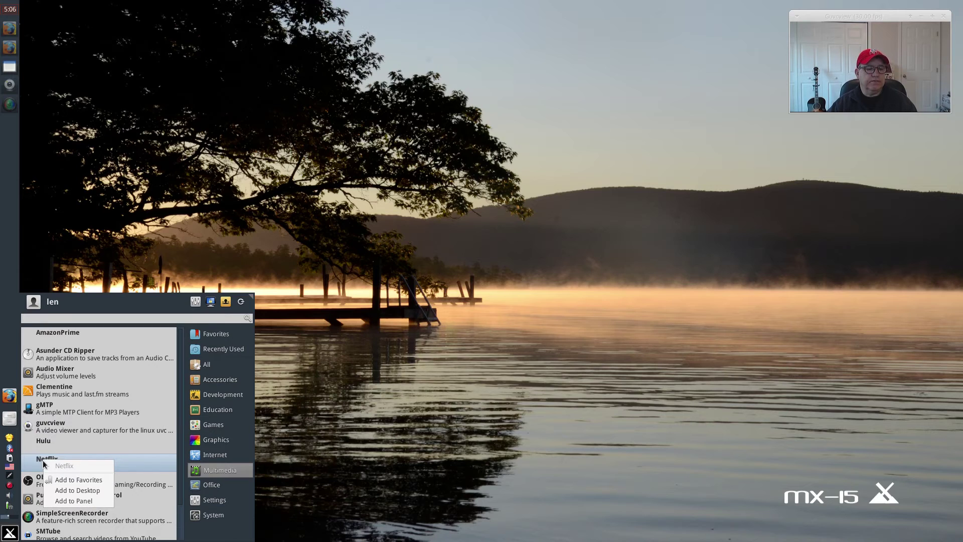
click(51, 498)
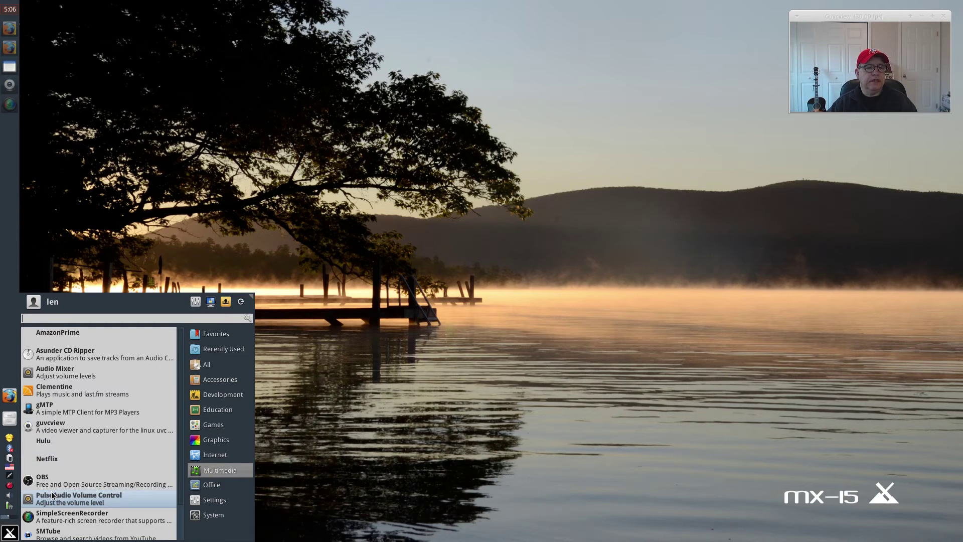
Add desktop launchers for the Hulu and AmazonPrime apps as well.
right_click(44, 441)
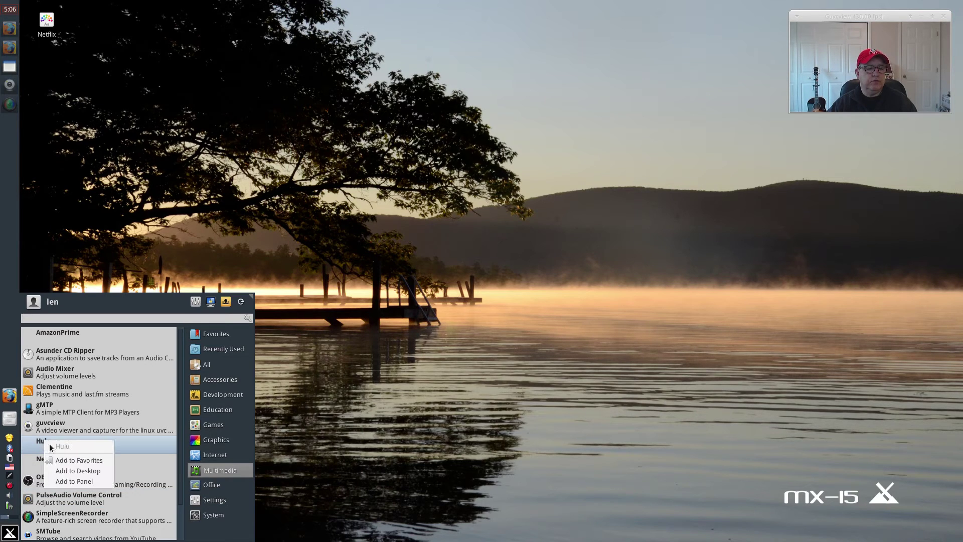
click(78, 471)
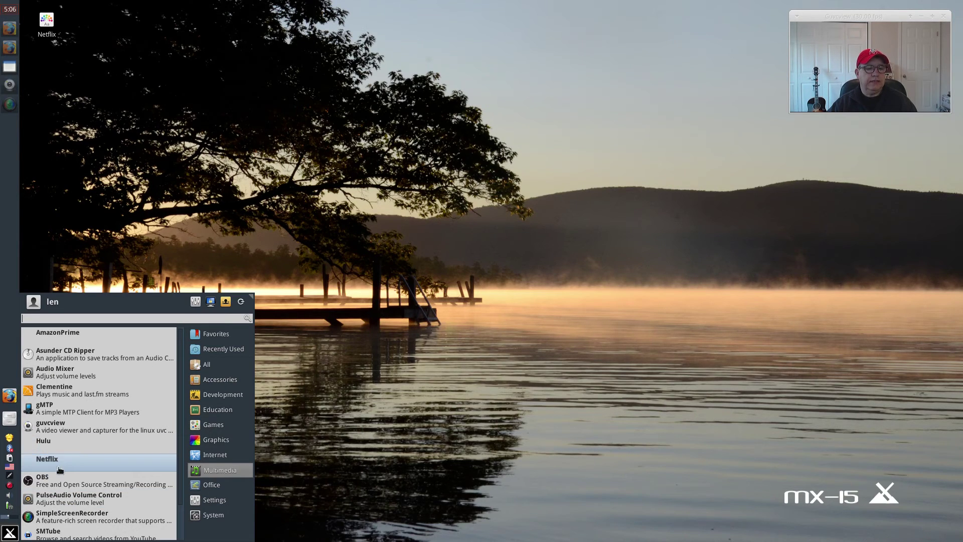
right_click(44, 335)
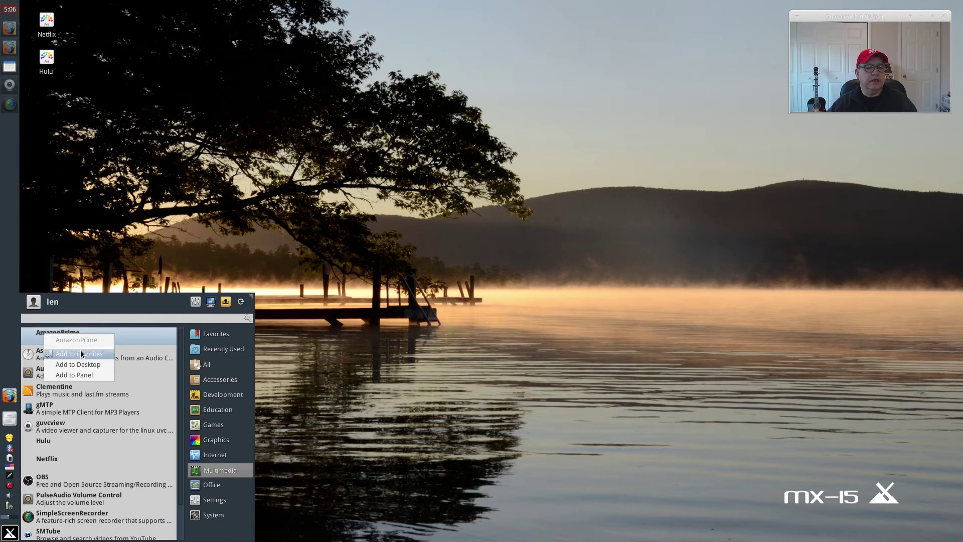
click(70, 366)
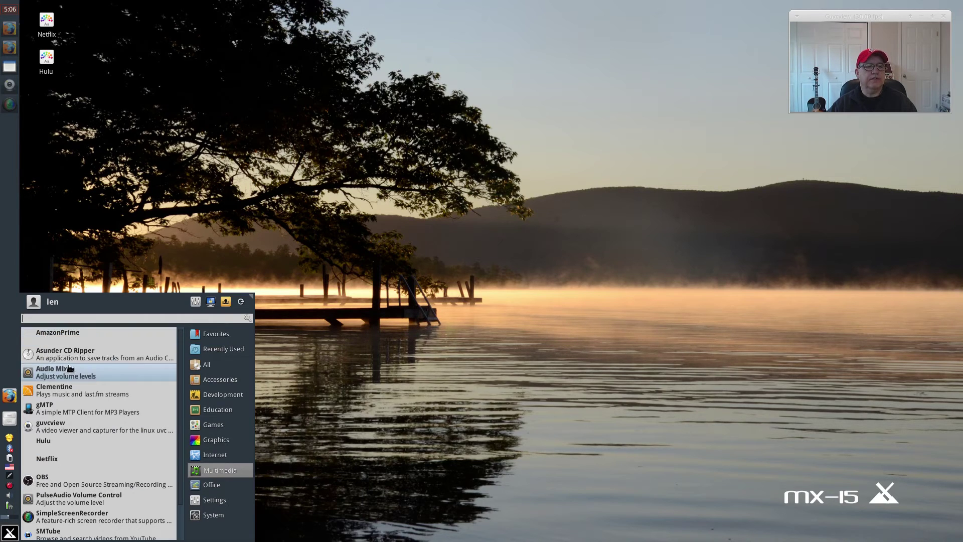
click(347, 364)
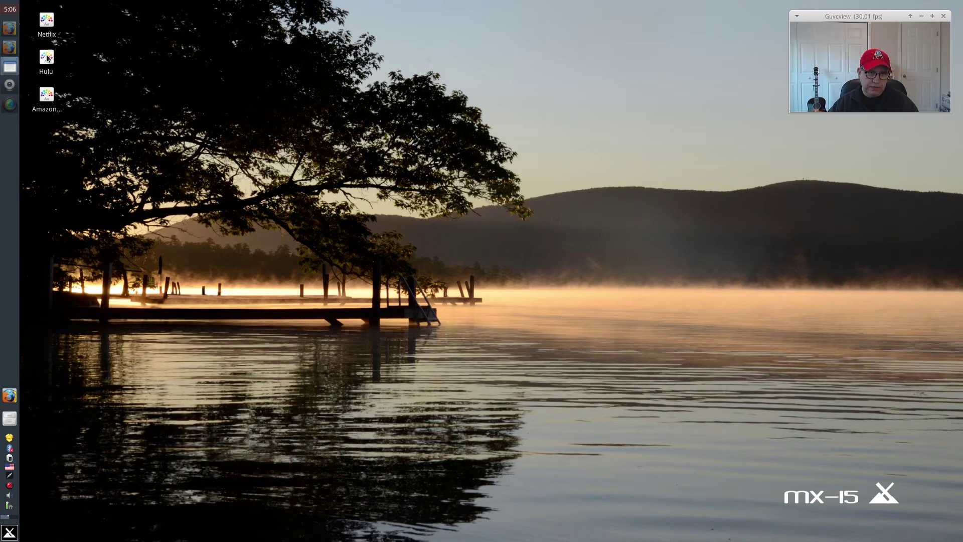
Open the properties of the Netflix launcher on the desktop and move the dialog to a clear spot.
click(48, 20)
right_click(48, 20)
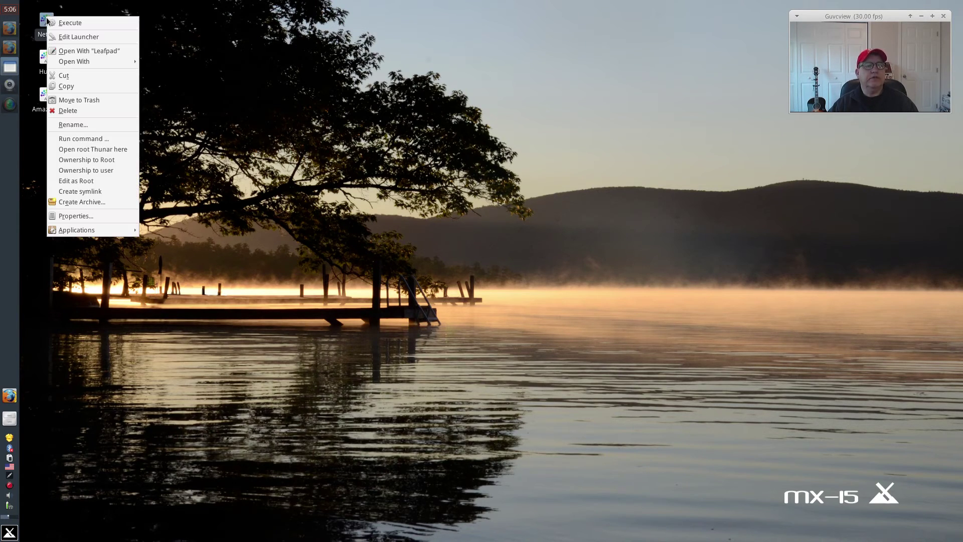
click(80, 218)
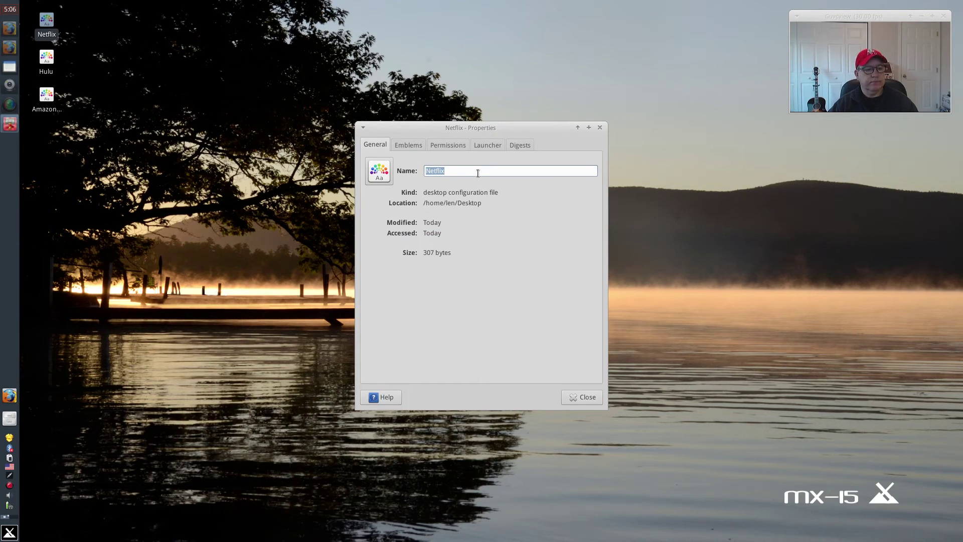
drag(512, 126, 585, 139)
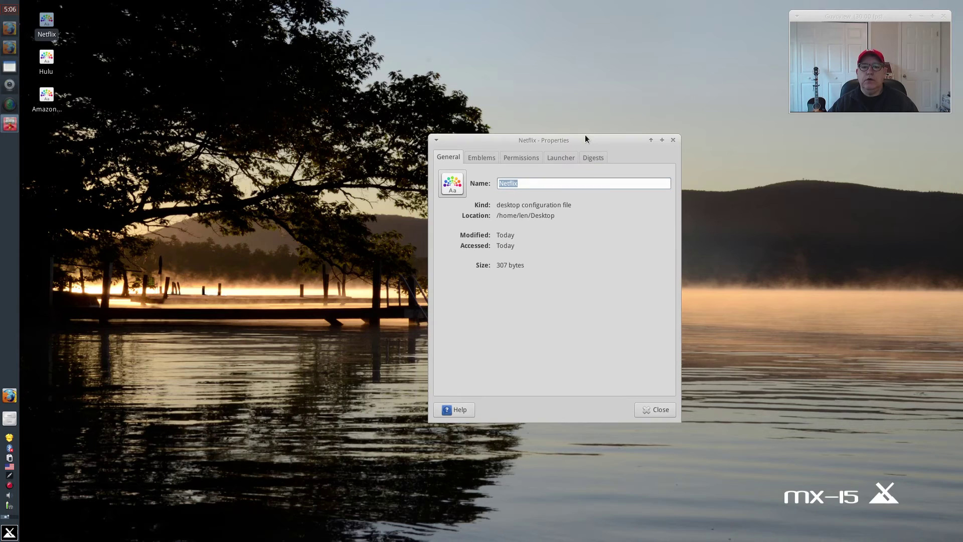
Change the Netflix launcher's icon to netflix-icon.jpg from the Pictures folder.
click(452, 188)
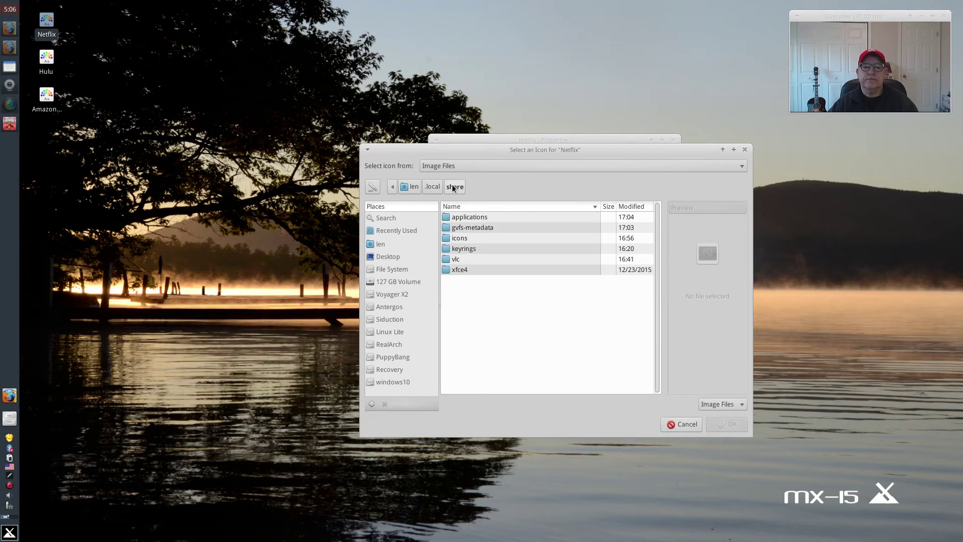
click(390, 246)
double_click(481, 257)
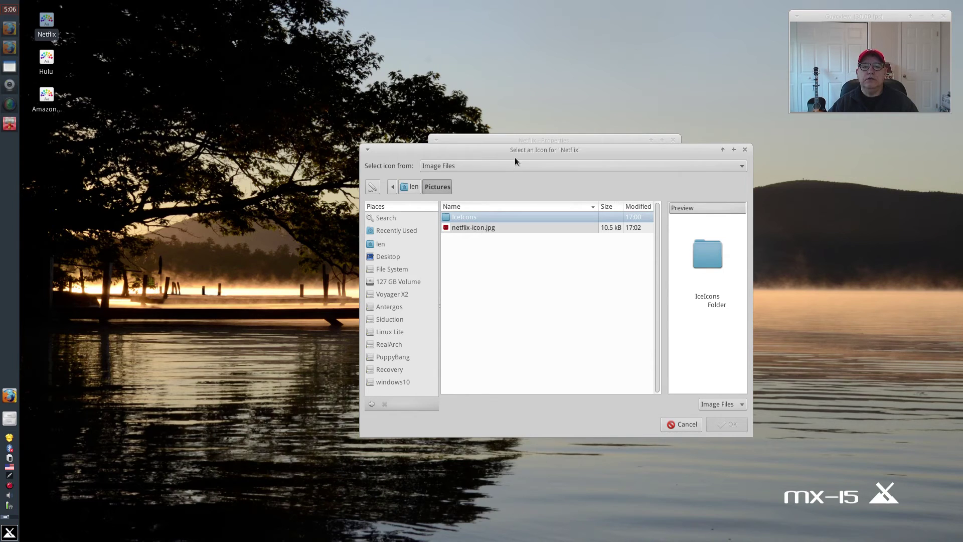
drag(515, 148, 506, 180)
click(474, 259)
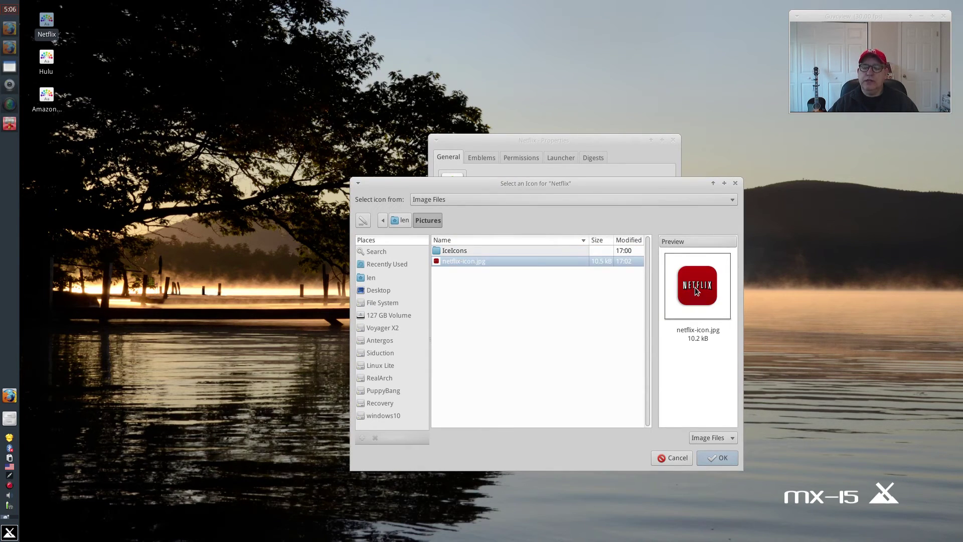
click(722, 461)
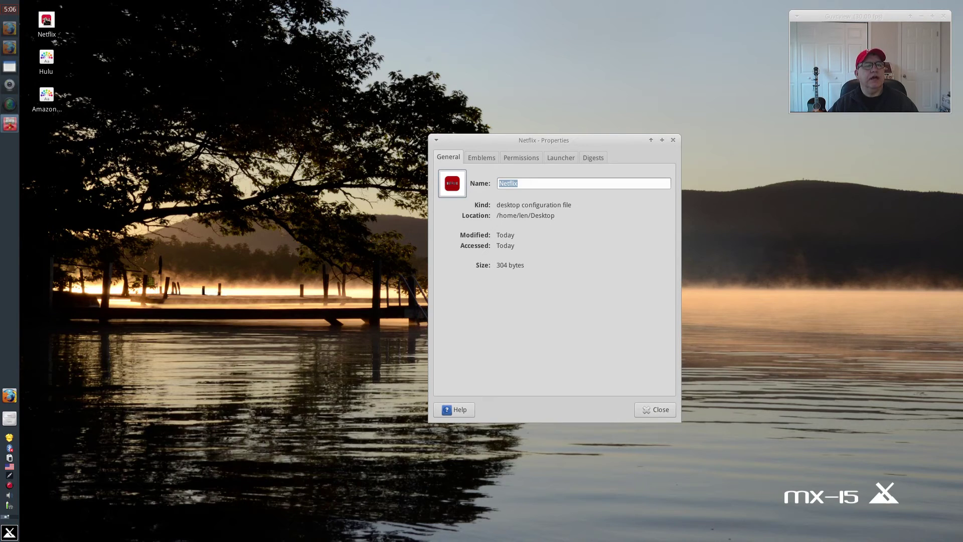
Set the Netflix launcher's icon to Netflix2.jpg from Pictures/IceIcons.
click(453, 181)
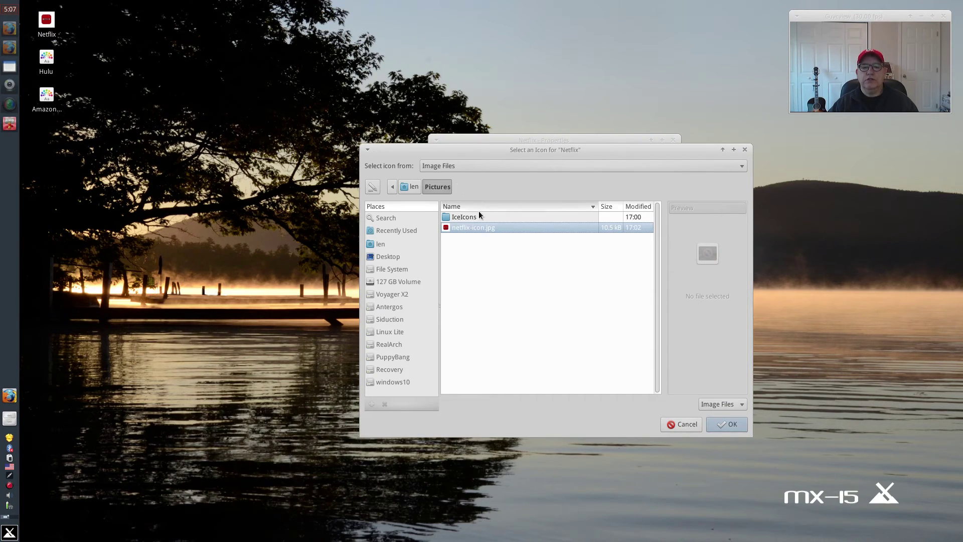
click(473, 216)
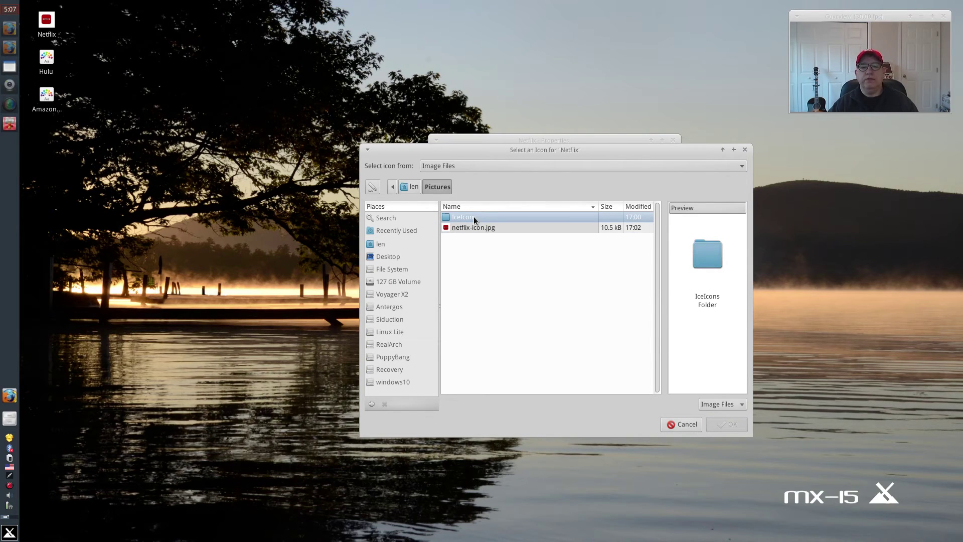
double_click(473, 217)
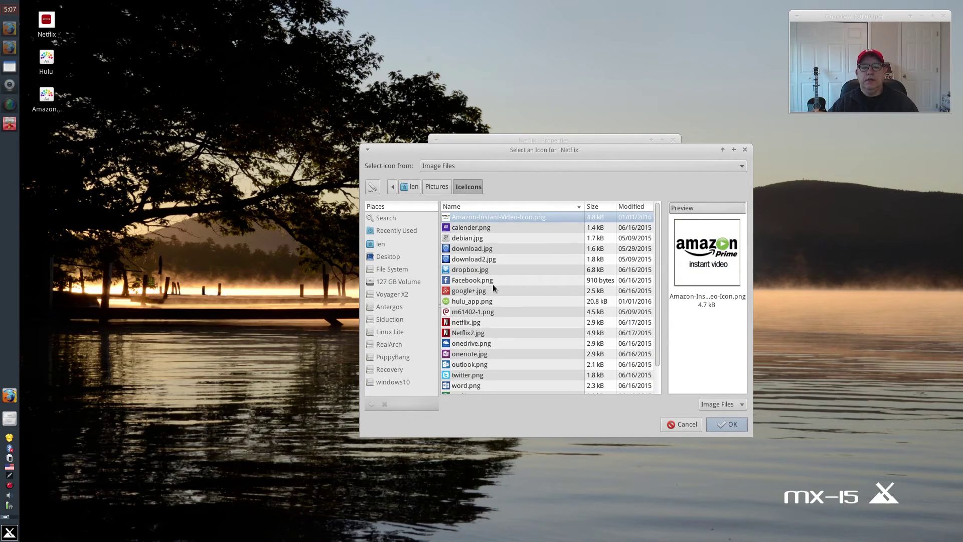
click(485, 328)
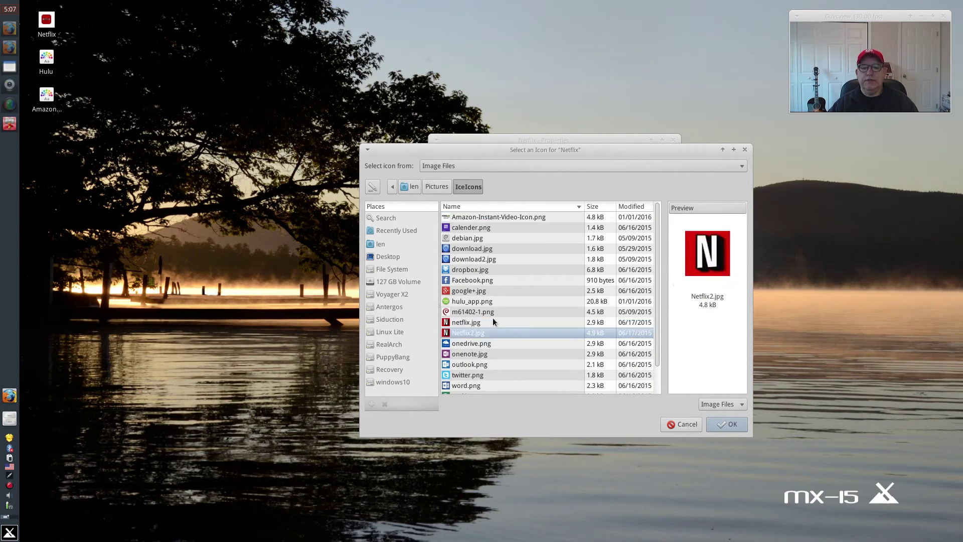
click(730, 427)
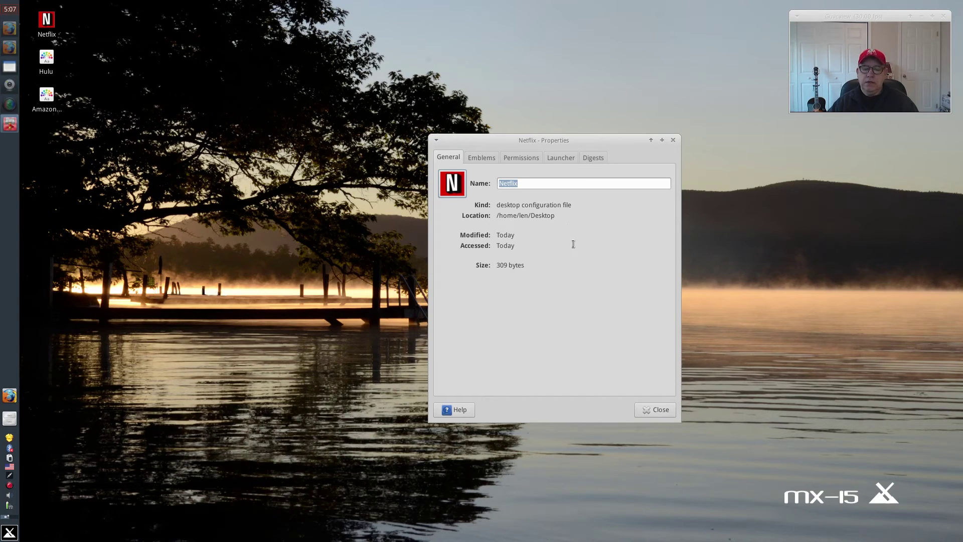
Check that the Netflix launcher is allowed to run as a program, and close its properties.
click(519, 159)
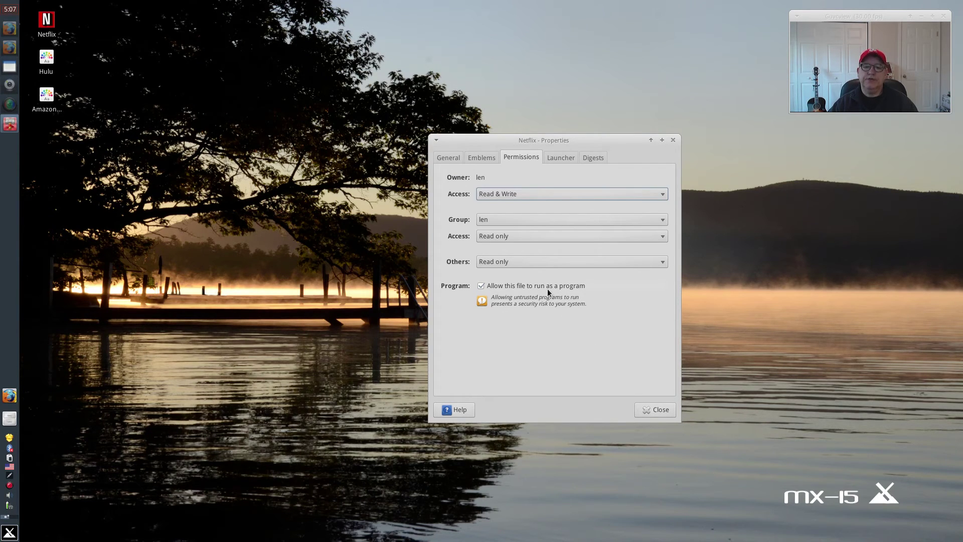
click(669, 410)
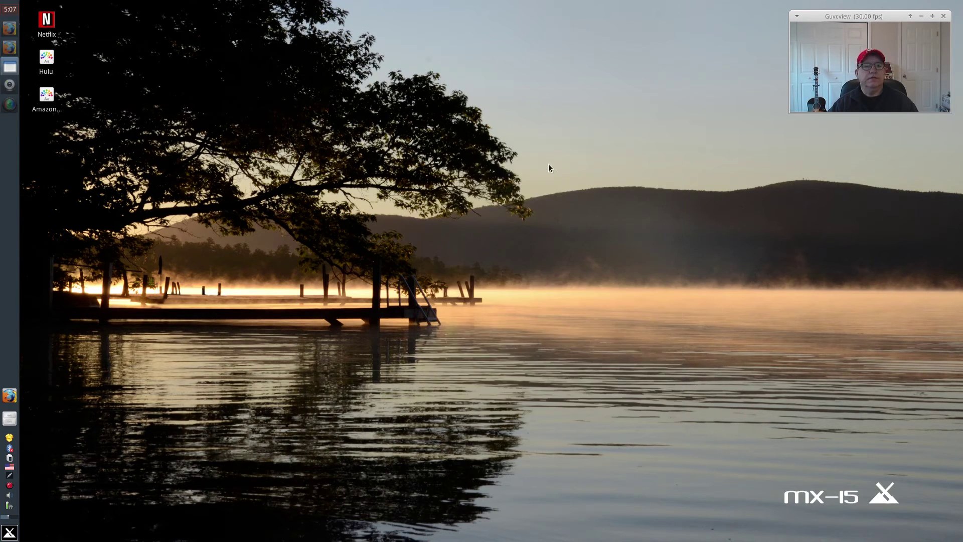
Set the Hulu launcher's icon to hulu_app.png from Pictures/IceIcons and check its permission to run as a program.
right_click(47, 61)
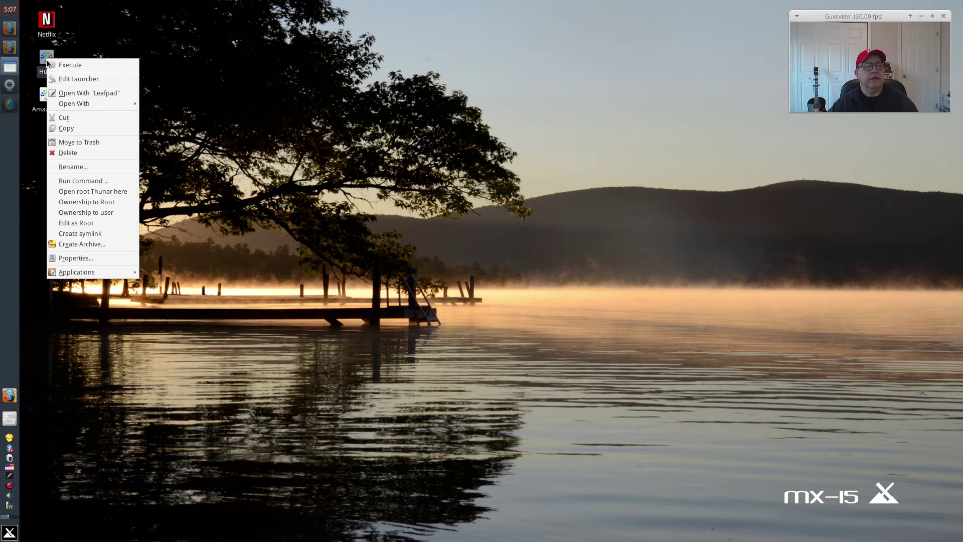
click(61, 258)
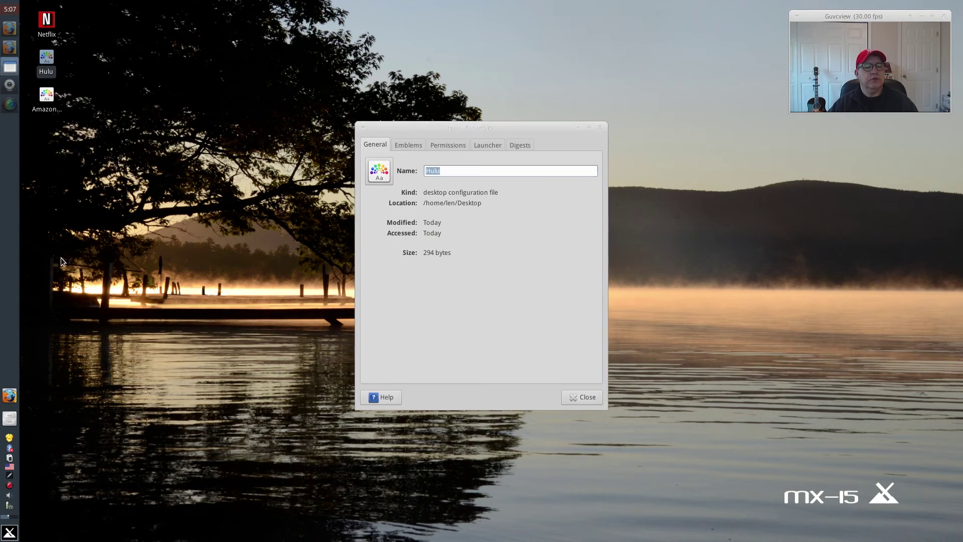
click(380, 174)
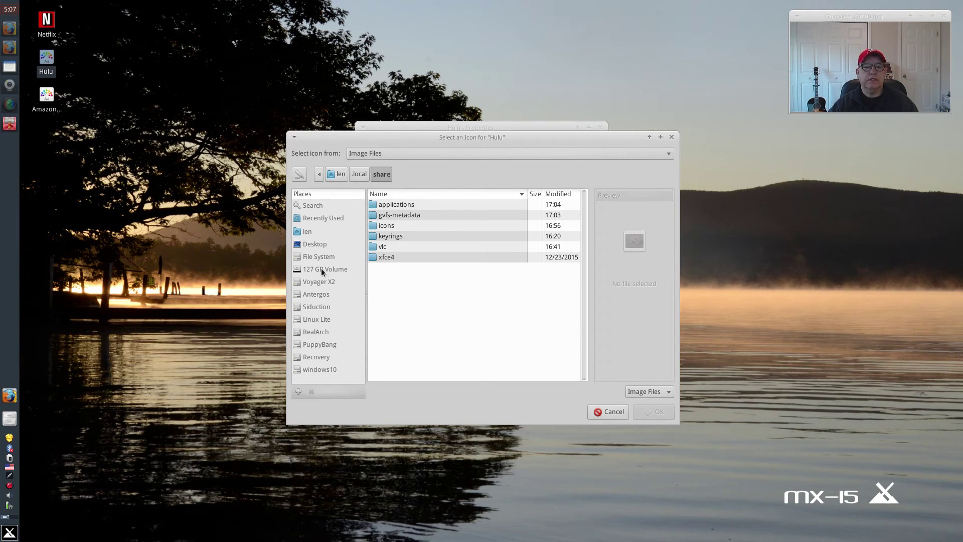
click(314, 233)
double_click(409, 248)
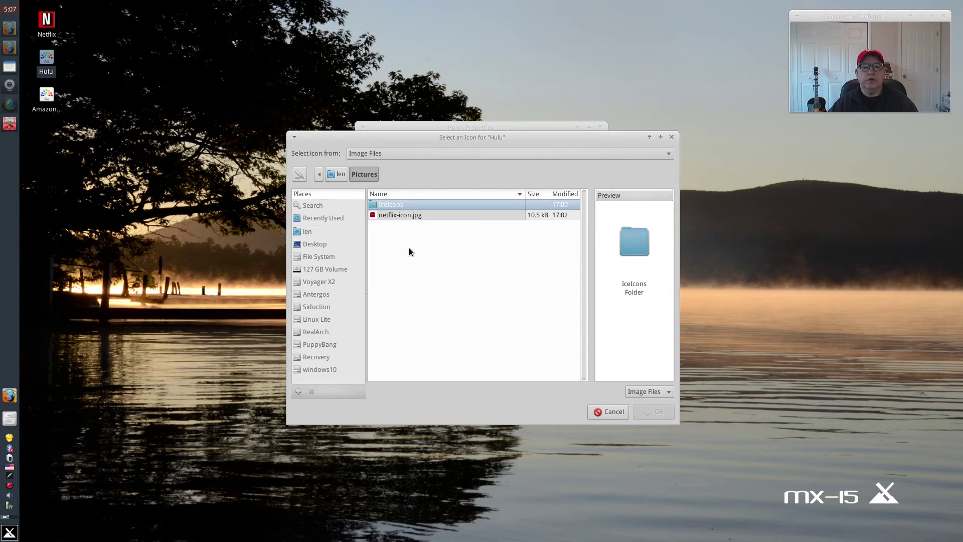
double_click(404, 205)
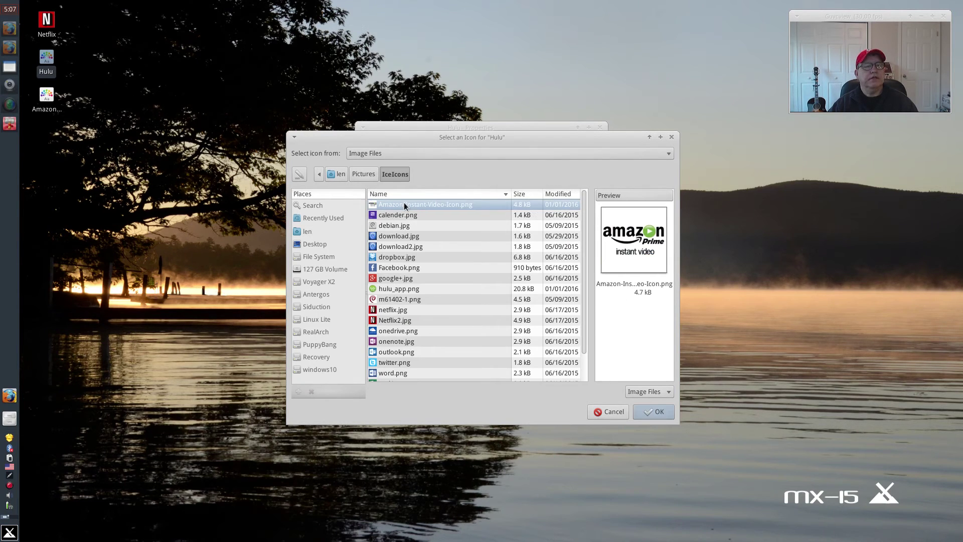
click(399, 290)
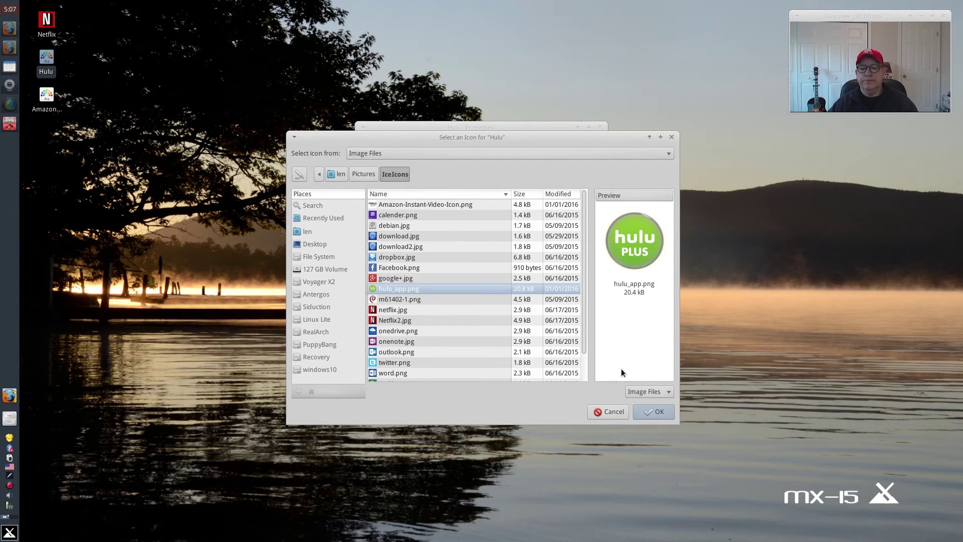
click(656, 412)
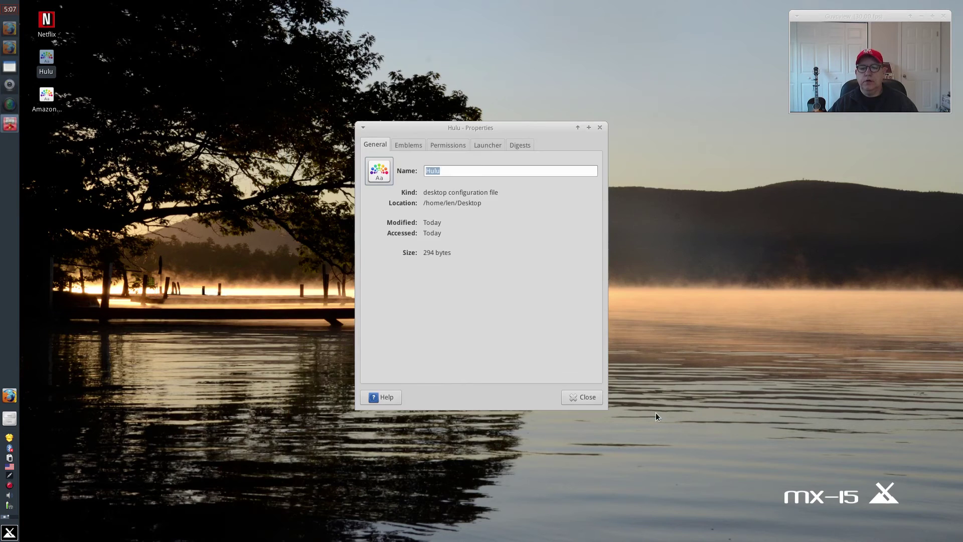
click(447, 146)
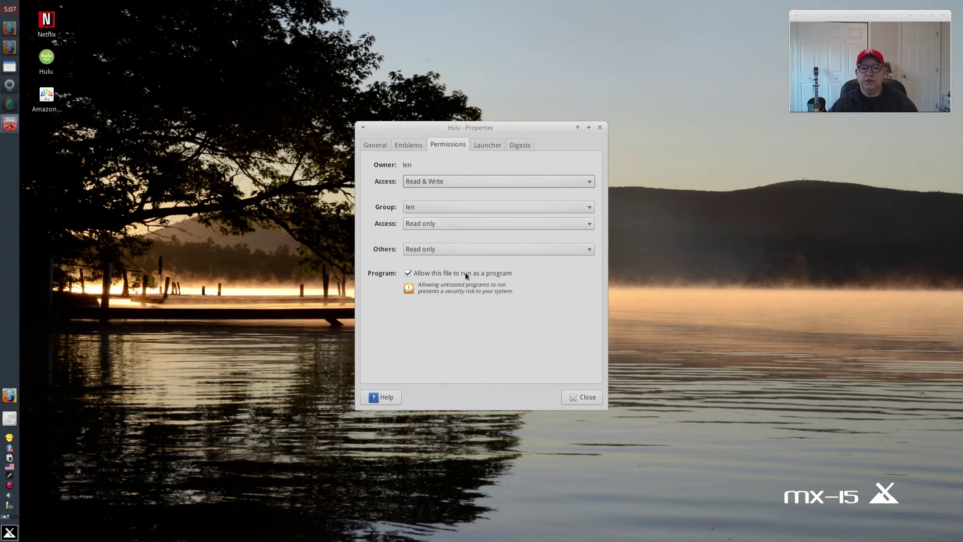
click(594, 395)
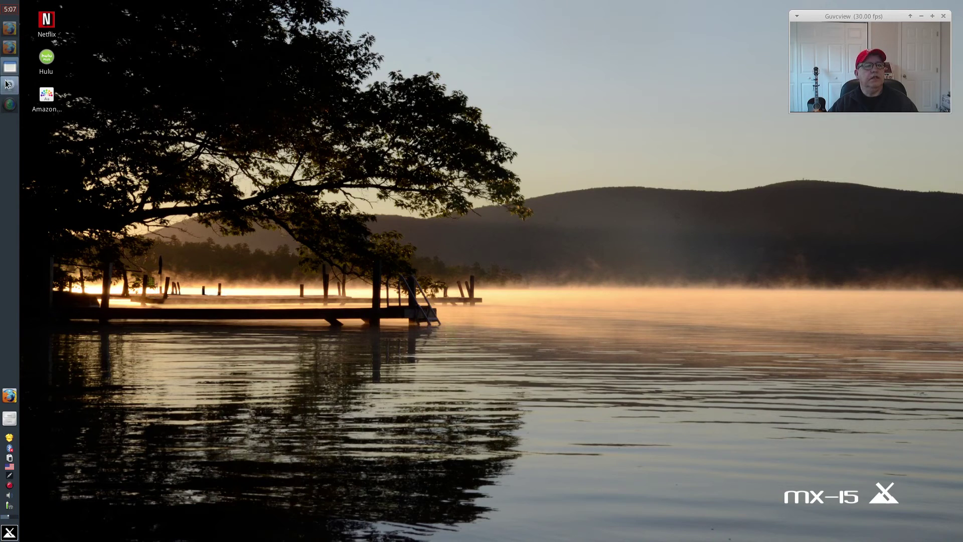
Set the AmazonPrime launcher's icon to Amazon-Instant-Video-Icon.png from Pictures/IceIcons and check its permission to run as a program.
right_click(46, 100)
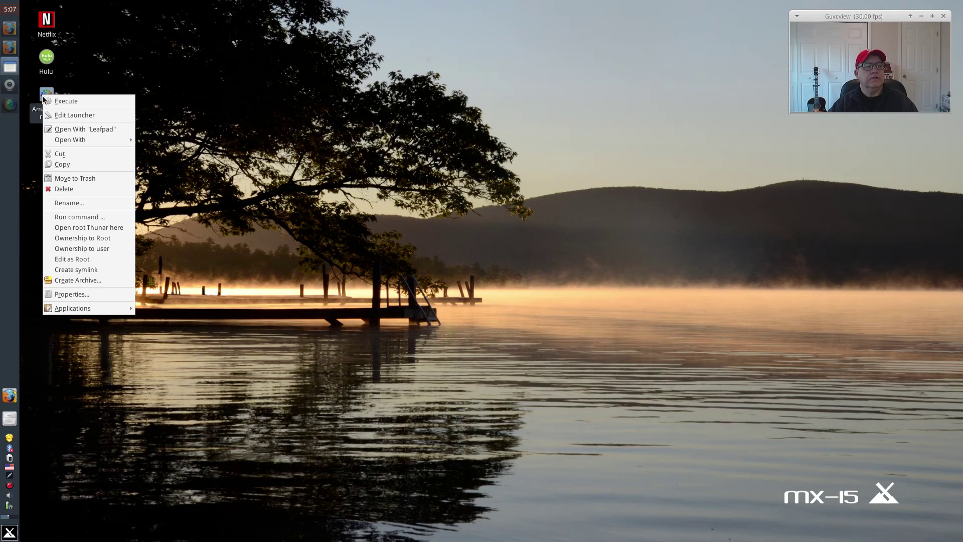
click(79, 290)
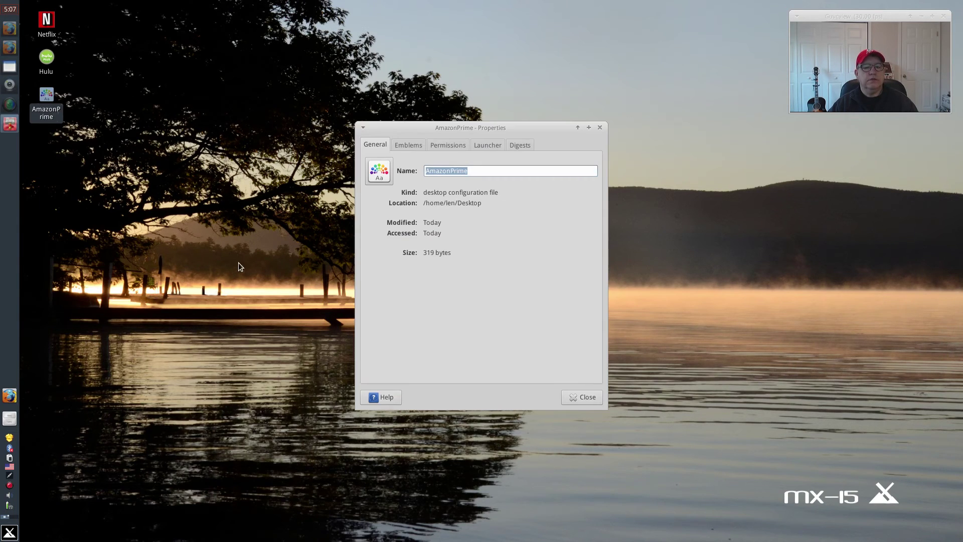
click(371, 173)
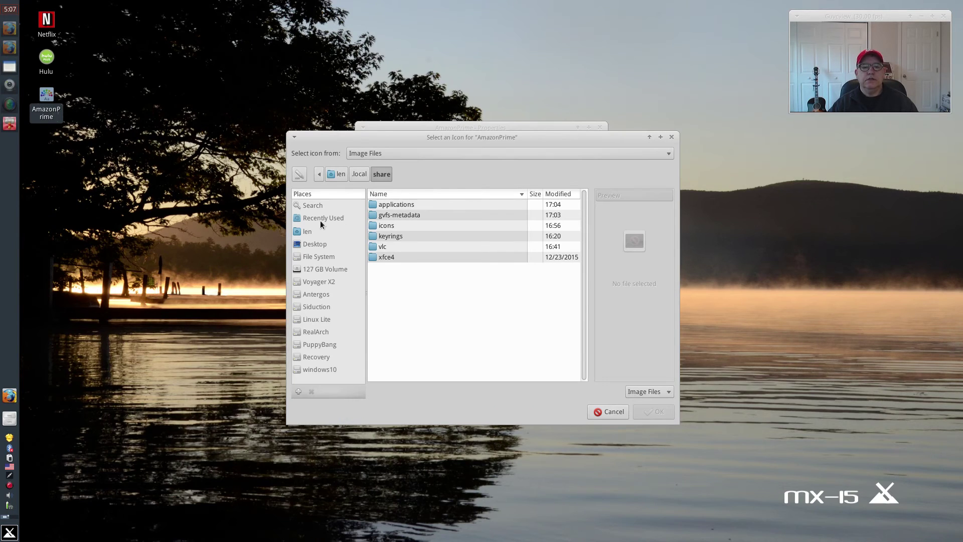
click(312, 232)
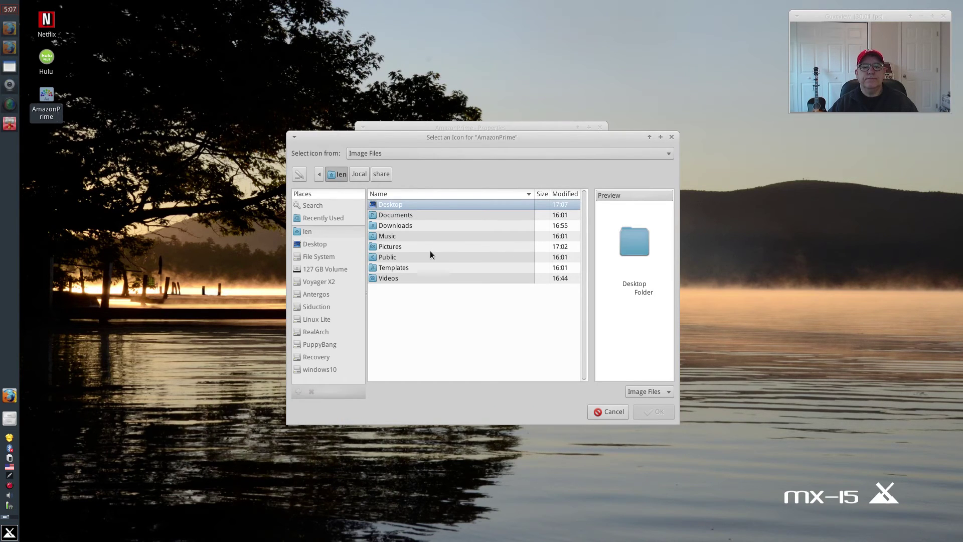
double_click(428, 247)
double_click(401, 204)
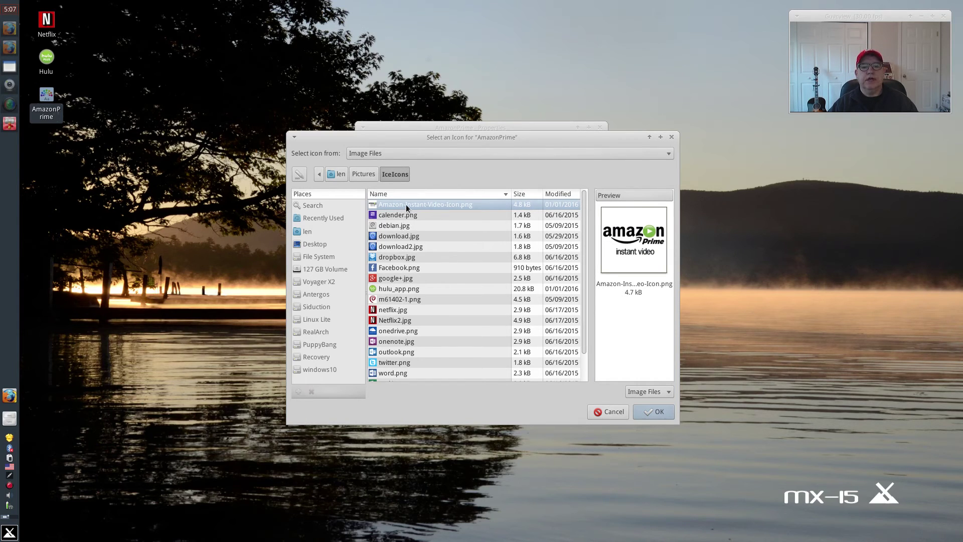
click(653, 411)
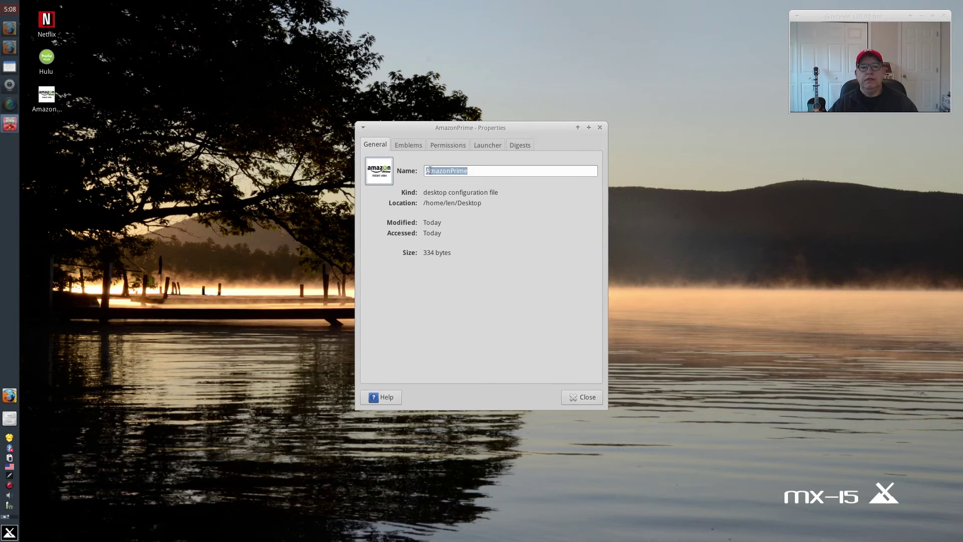
click(434, 145)
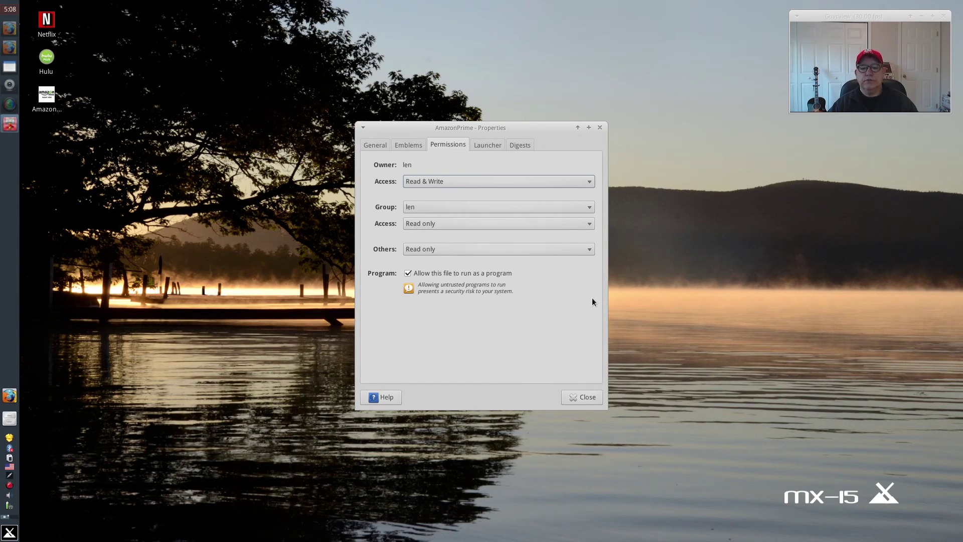
click(587, 399)
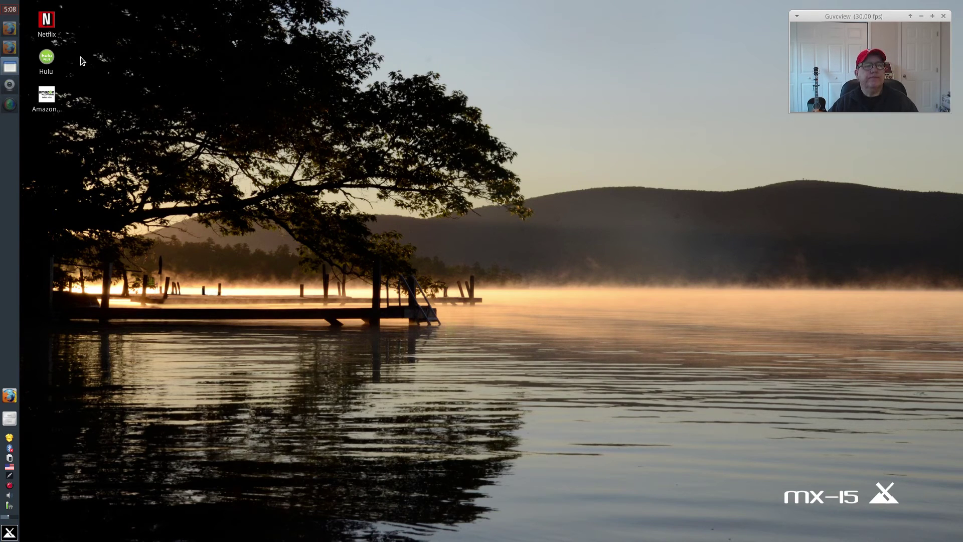
Launch the Netflix app from the desktop, widen and reposition its window, and sign in.
double_click(46, 18)
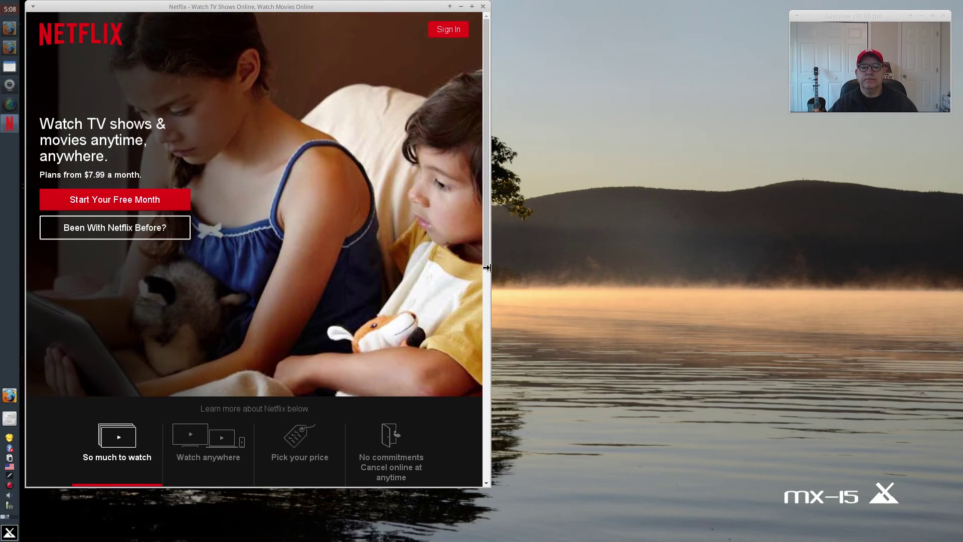
drag(487, 268, 757, 268)
drag(627, 4, 647, 16)
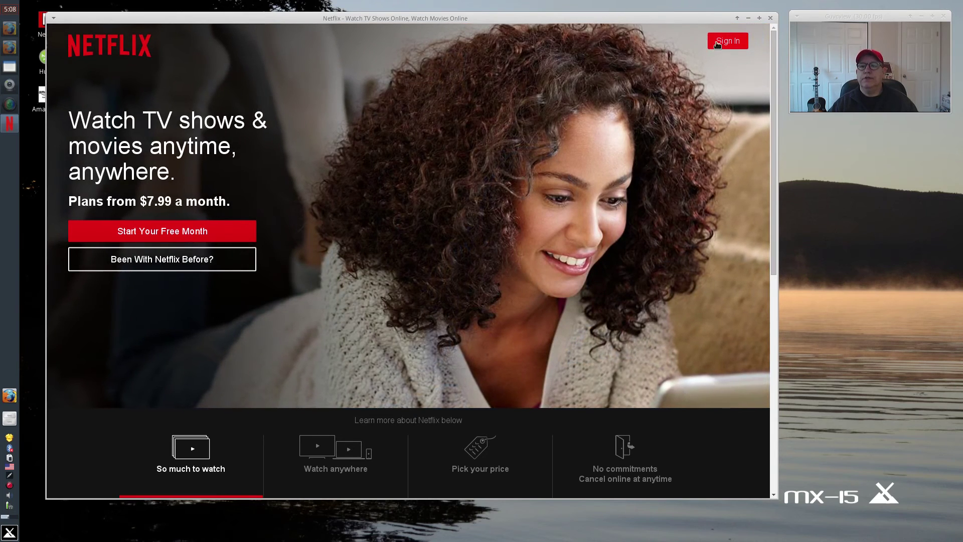
click(718, 44)
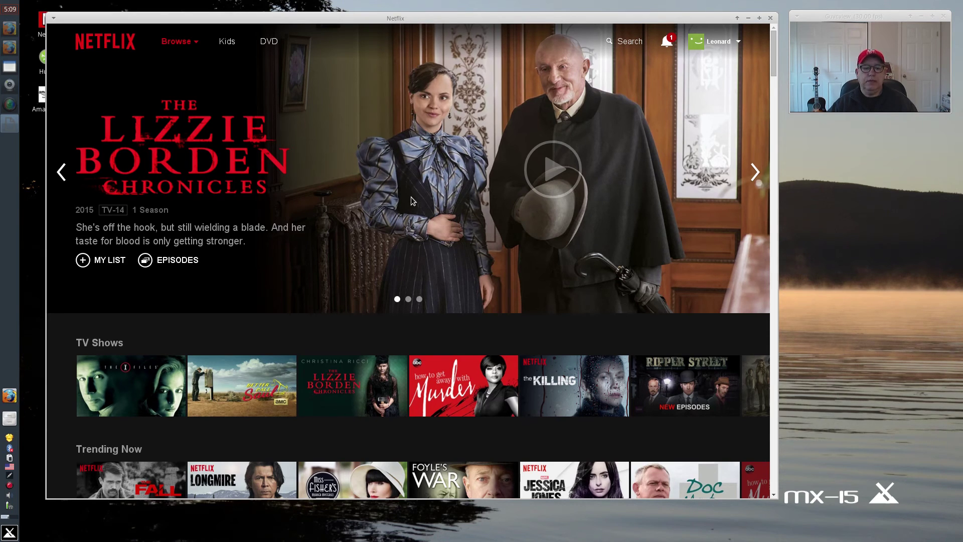
Test playback of The Lizzie Borden Chronicles, pause the episode and close the Netflix app.
click(550, 173)
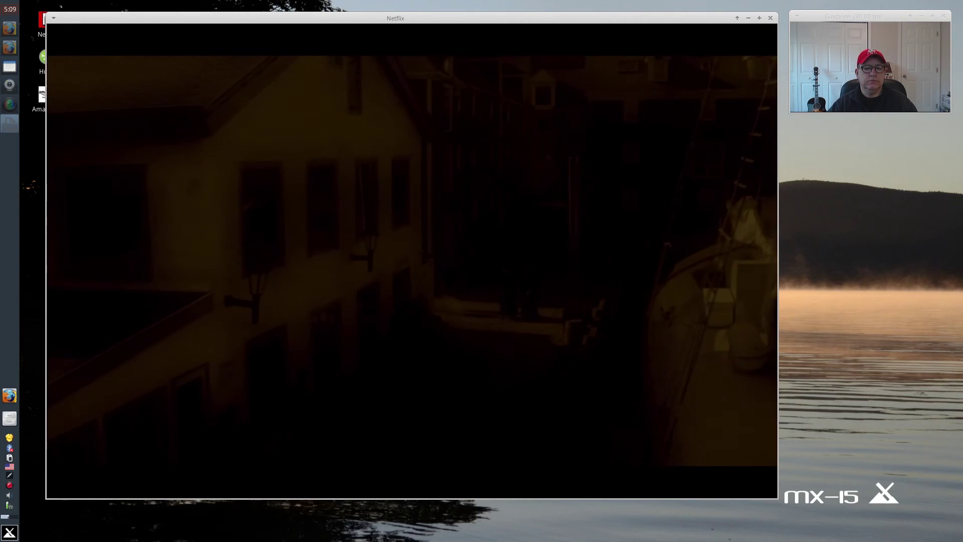
mouse_move(434, 296)
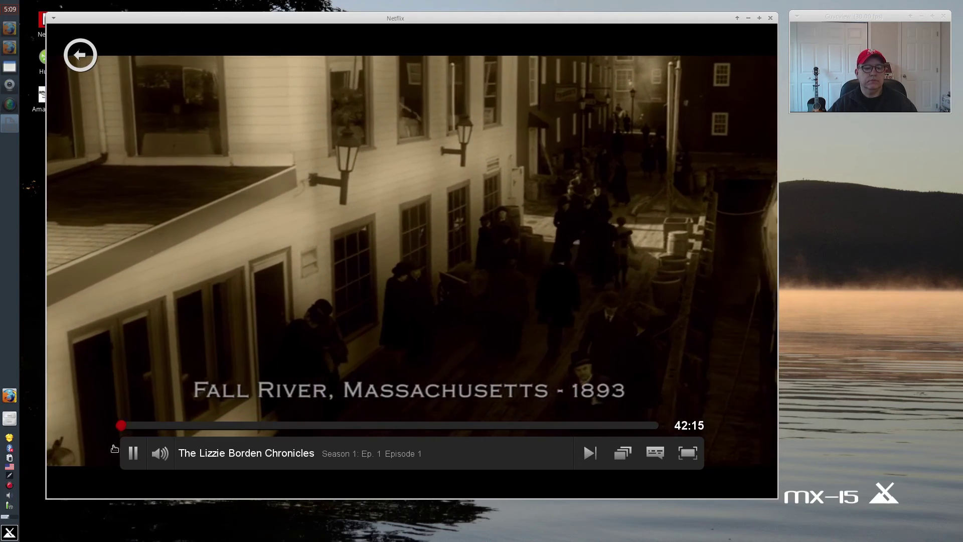
click(132, 454)
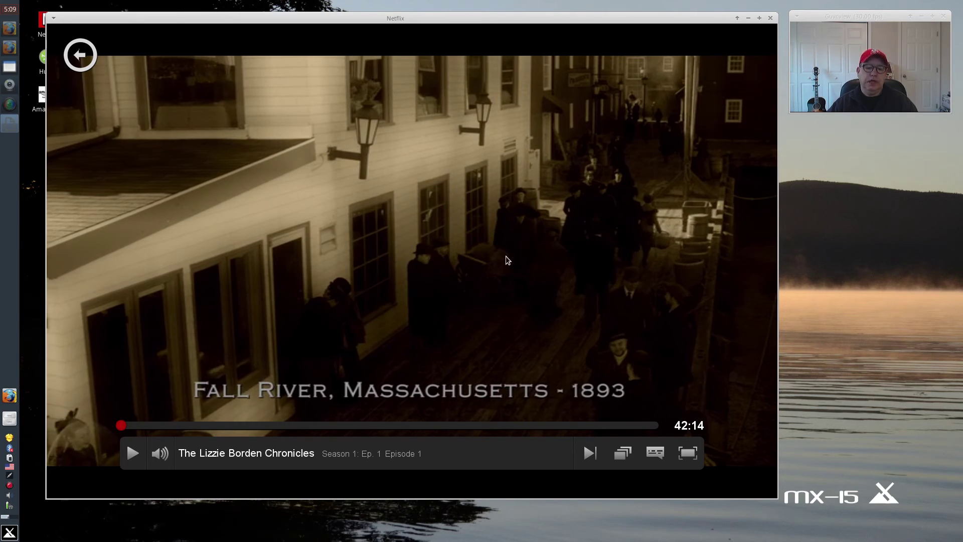
click(770, 18)
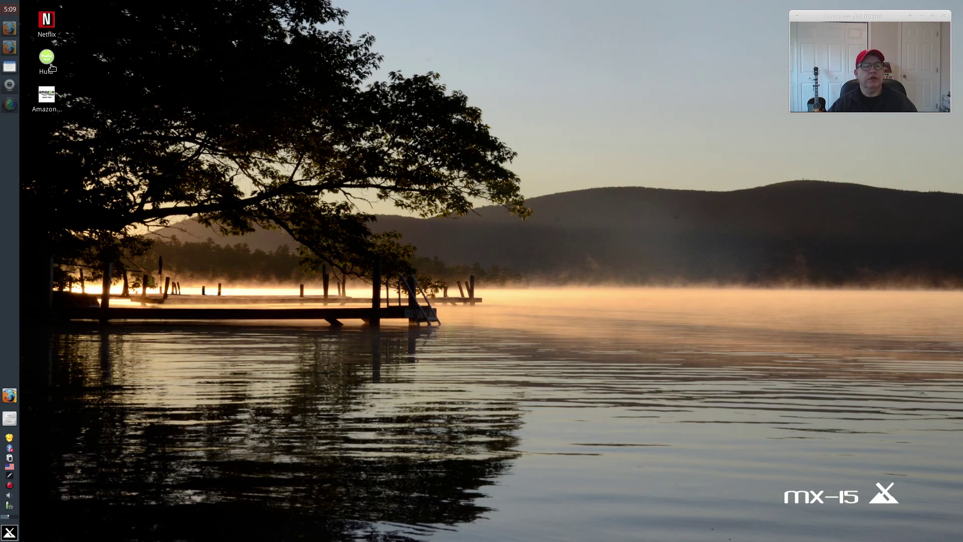
Launch the AmazonPrime app from the desktop, resize its window to be shorter and wider, and sign in.
double_click(50, 94)
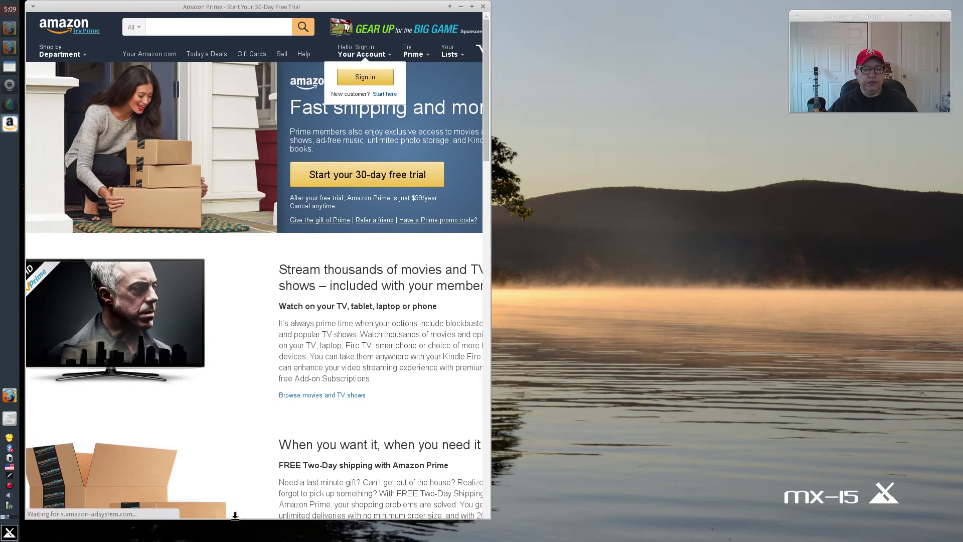
drag(238, 489, 238, 480)
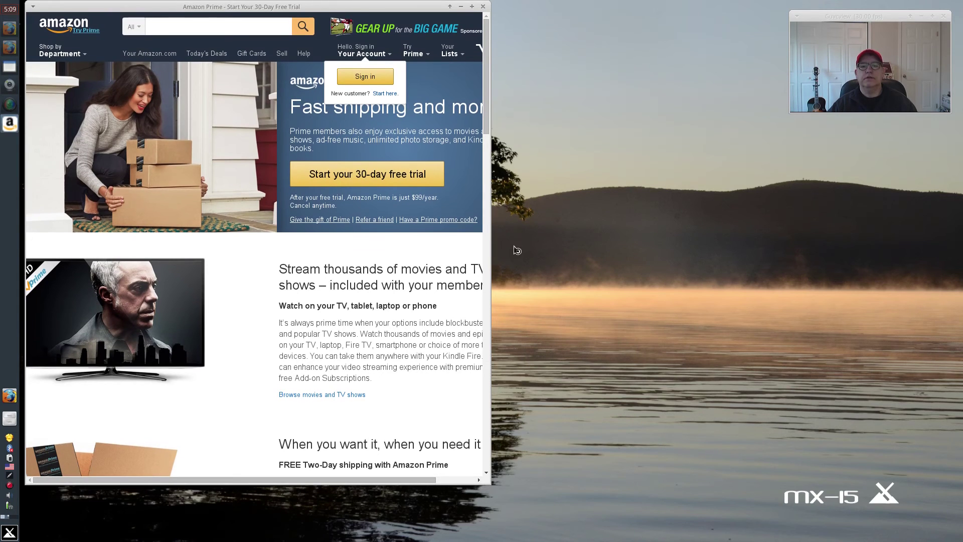
drag(493, 217, 781, 194)
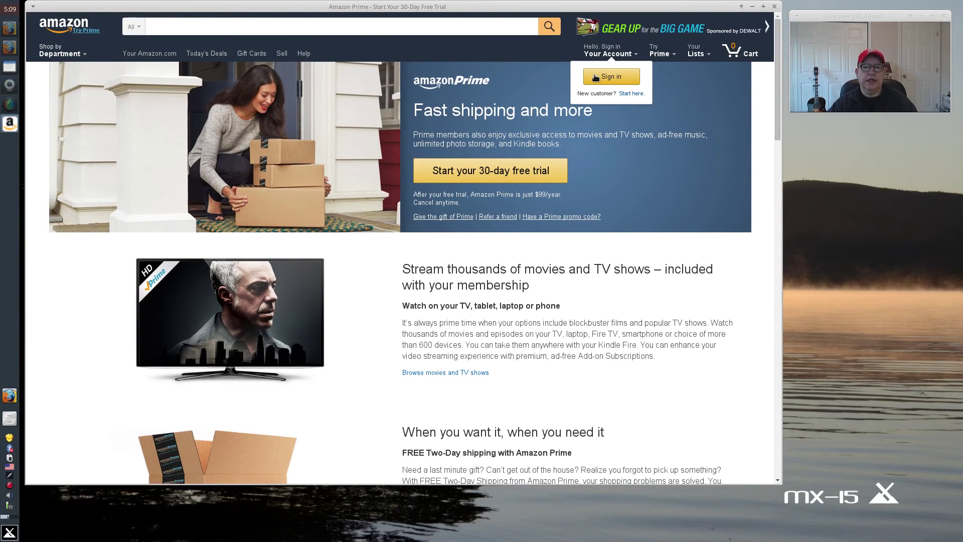
click(605, 77)
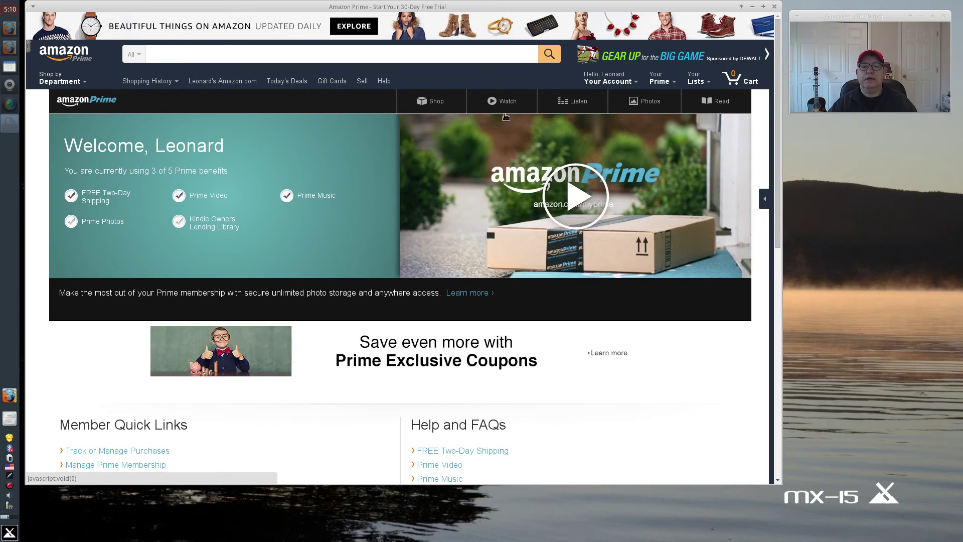
Test playback of The Man In The High Castle episode 1 from Prime Video, pause it and close the app.
click(502, 108)
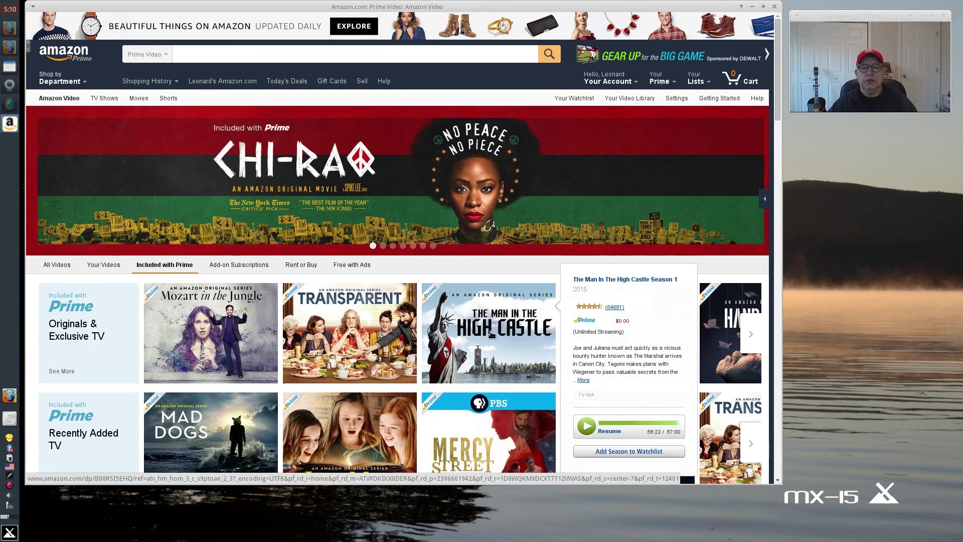
click(507, 335)
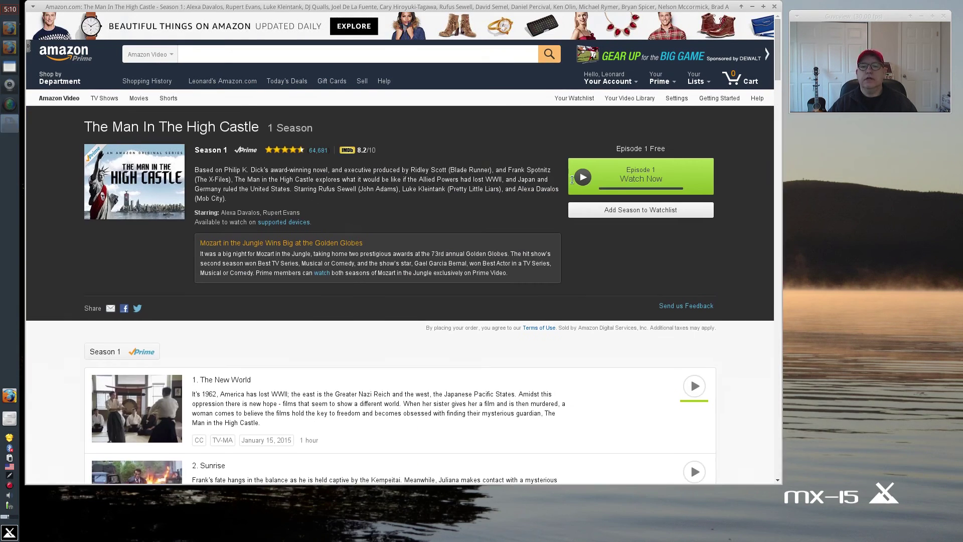
click(640, 174)
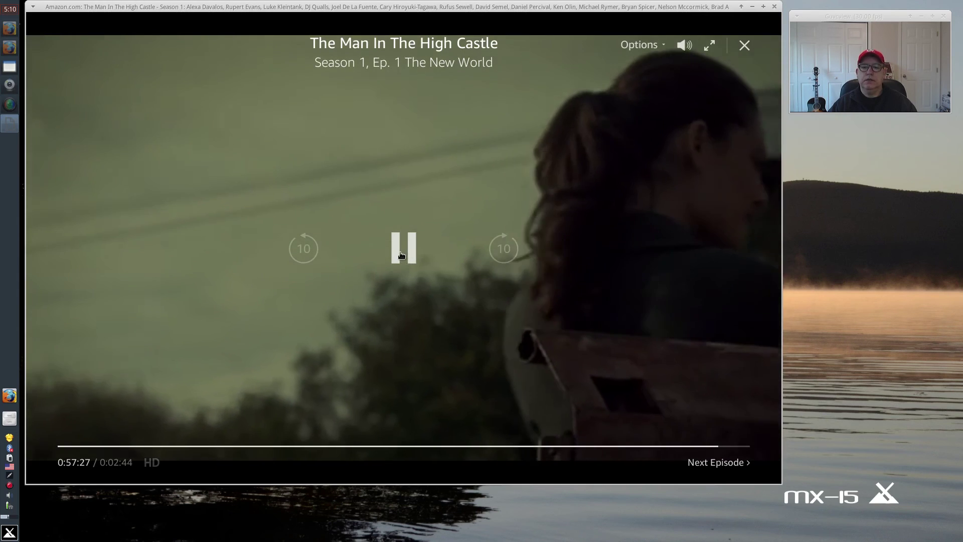
click(401, 255)
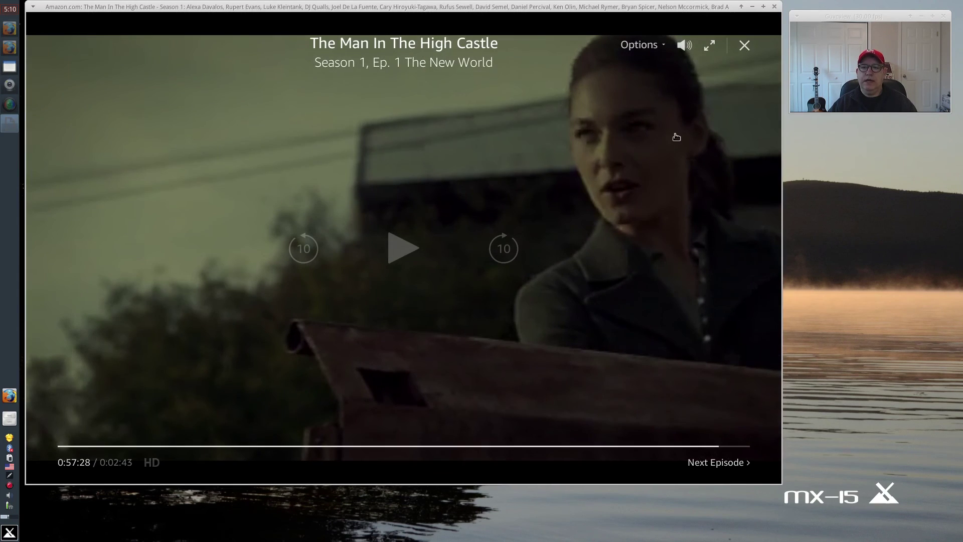
click(774, 7)
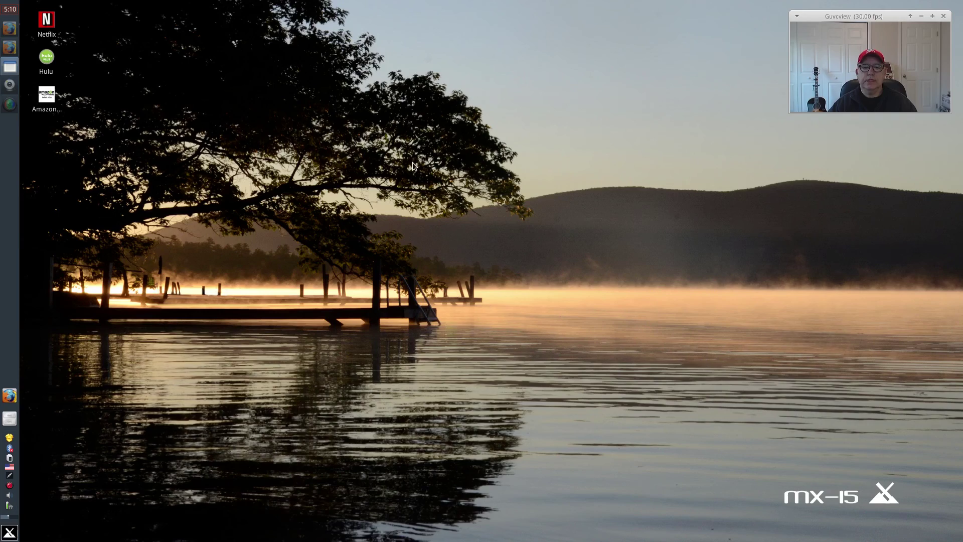
Reopen the AmazonPrime app from the desktop to check whether the account is still signed in, and close it.
double_click(49, 103)
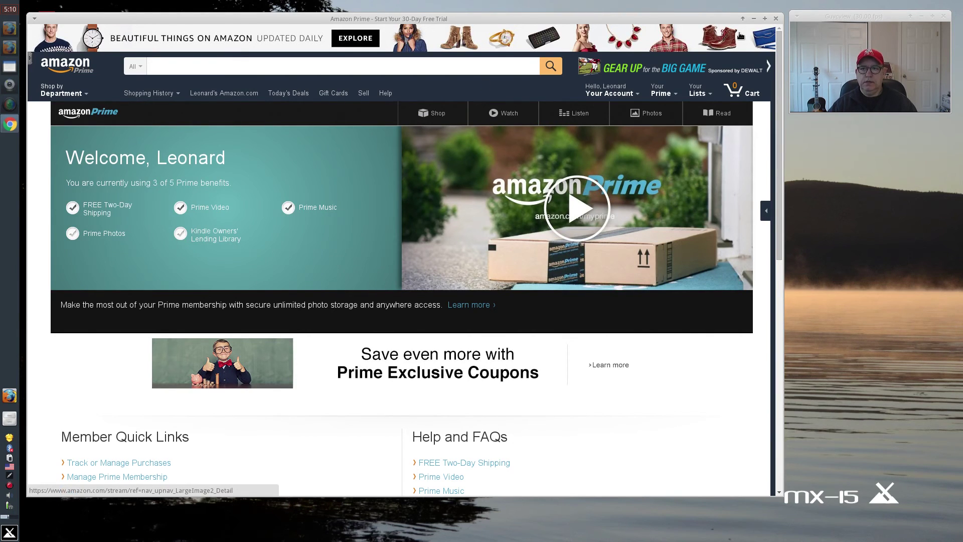
click(774, 20)
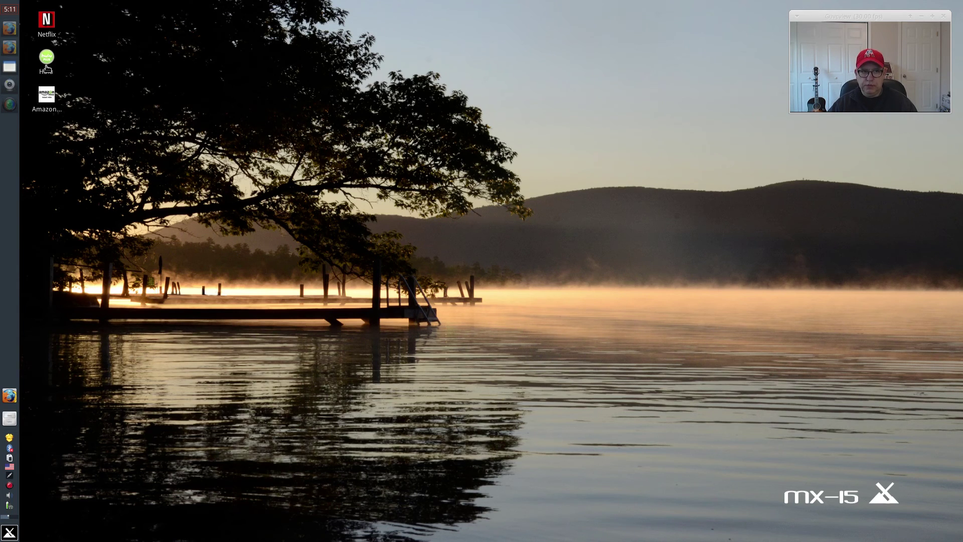
Launch the Hulu app from the desktop and resize its window to be shorter and wider.
mouse_move(44, 63)
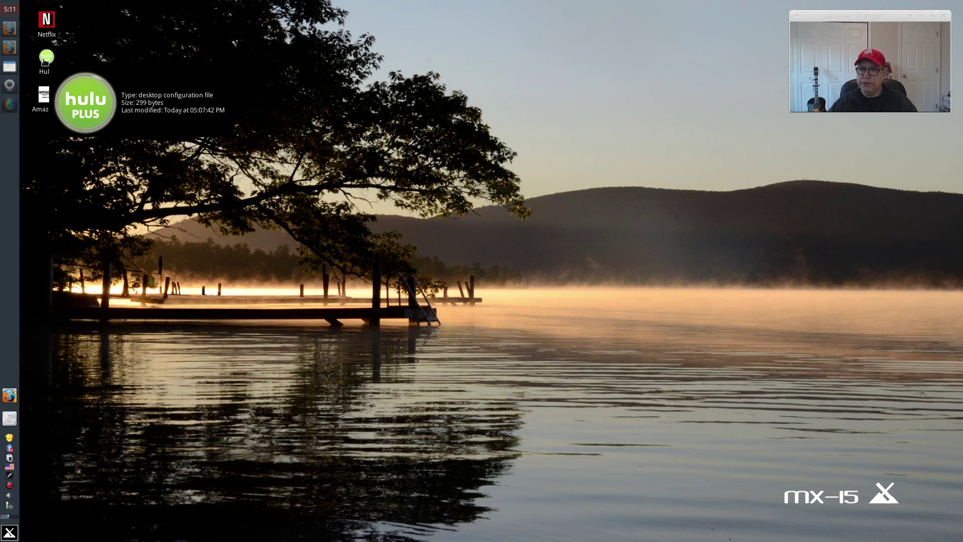
double_click(45, 60)
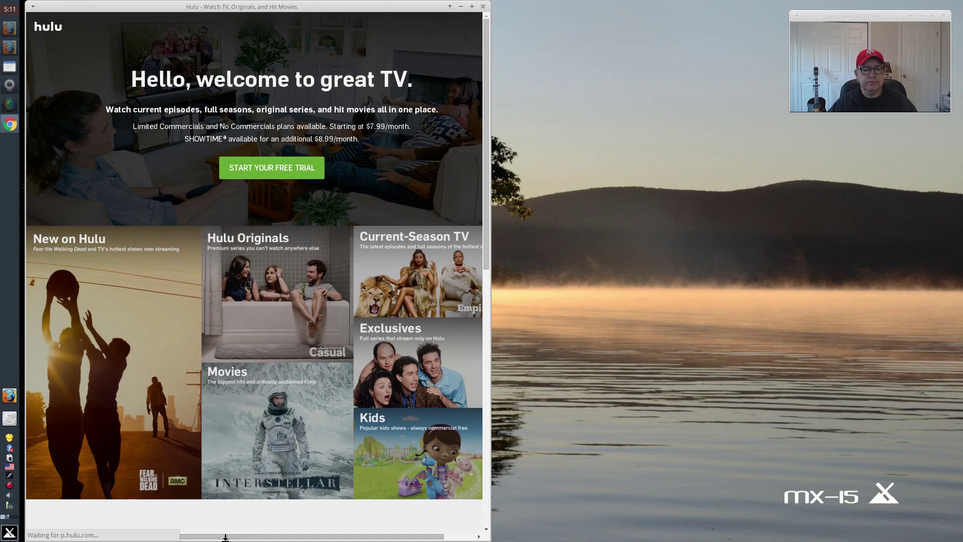
drag(226, 538, 231, 497)
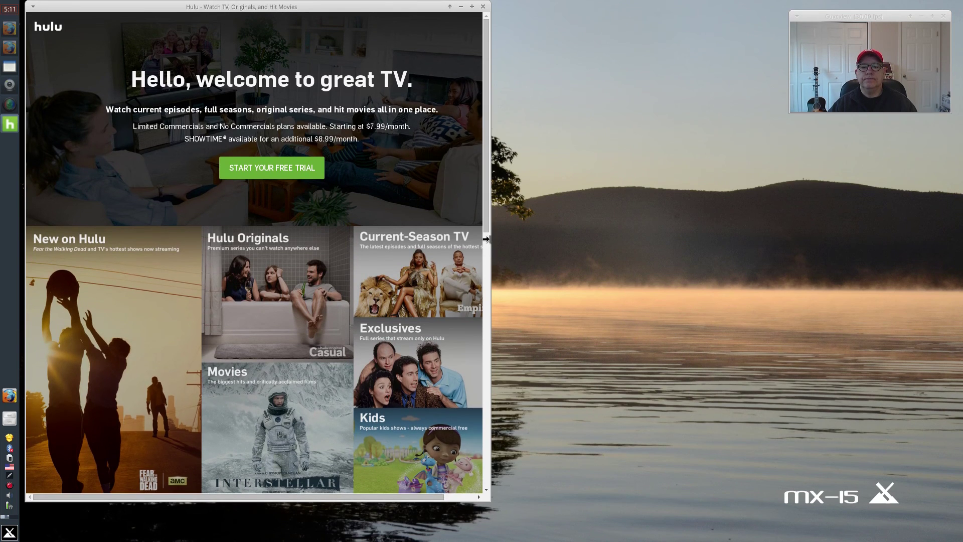
drag(496, 243, 760, 214)
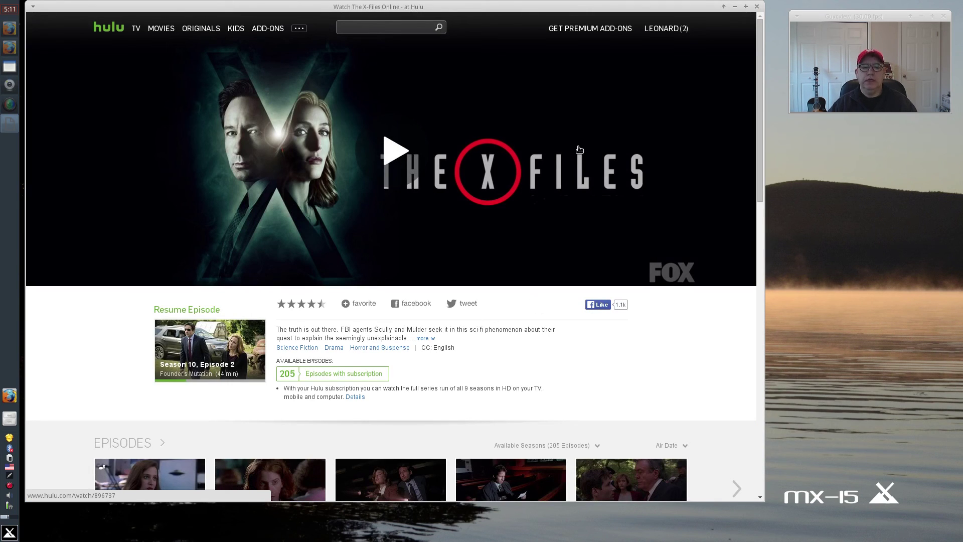
Test playback of The X-Files episode Founder's Mutation from its show page.
click(395, 152)
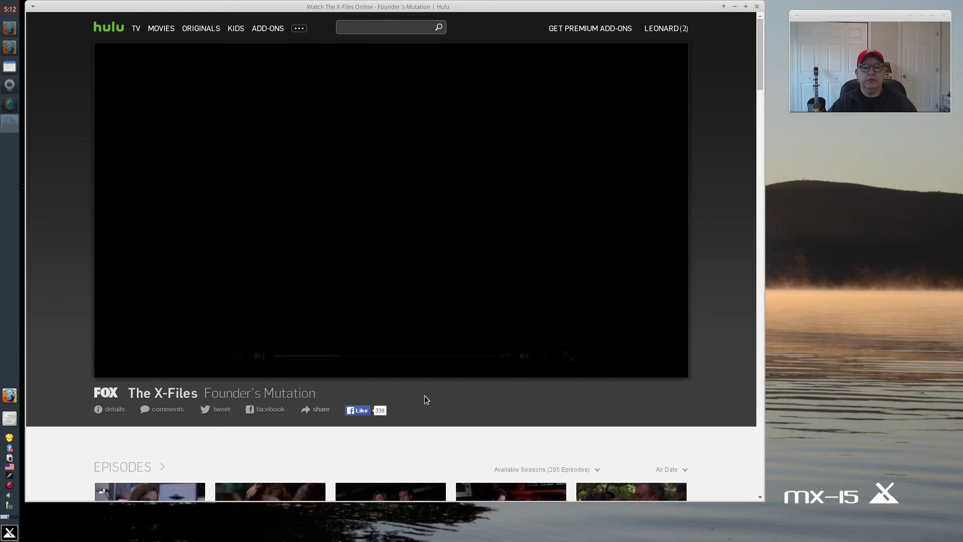
key(space)
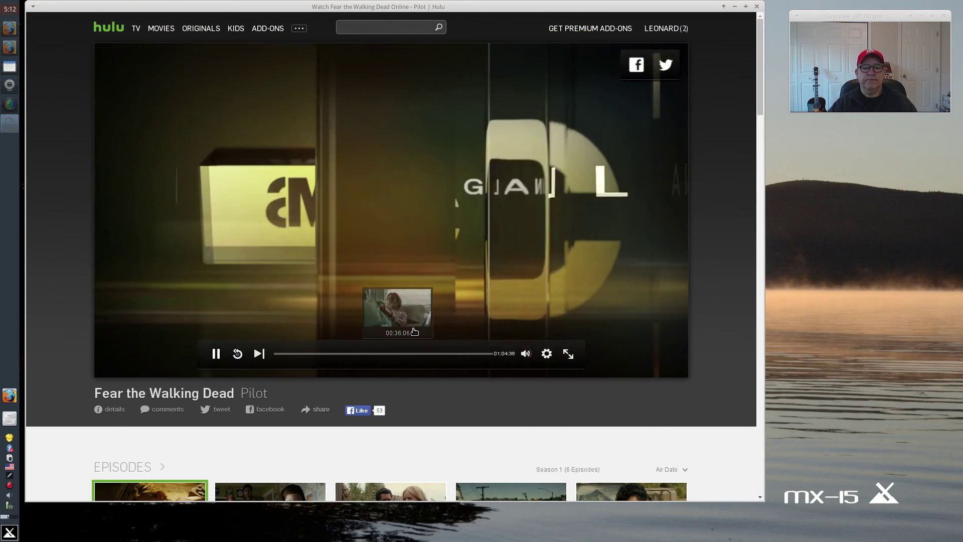
Test pausing and resuming the Fear the Walking Dead pilot, leave it paused and close the Hulu app.
click(216, 353)
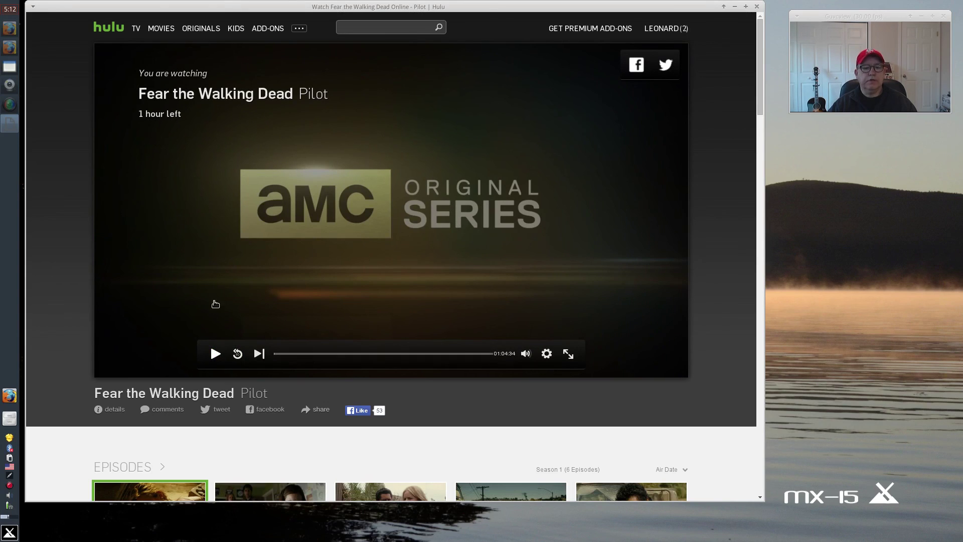
click(216, 353)
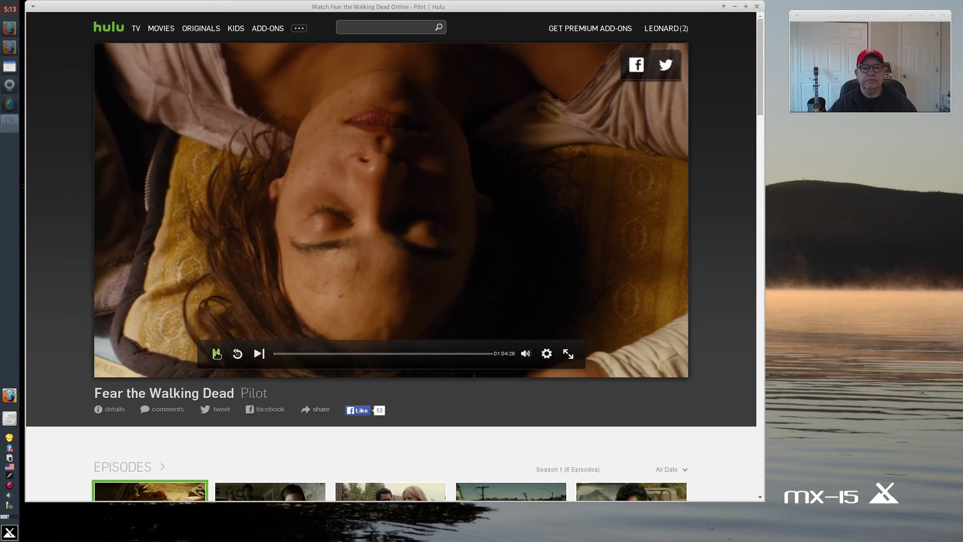
click(216, 354)
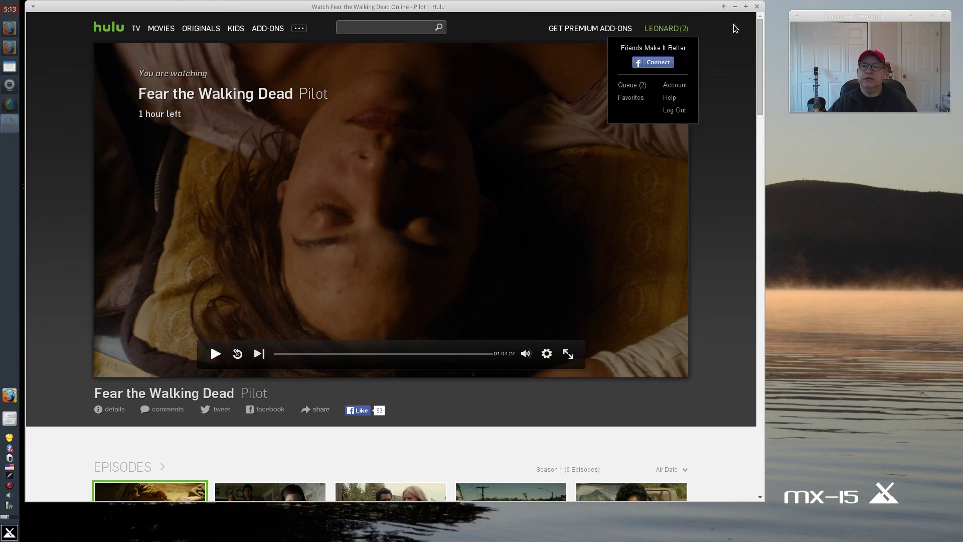
click(756, 7)
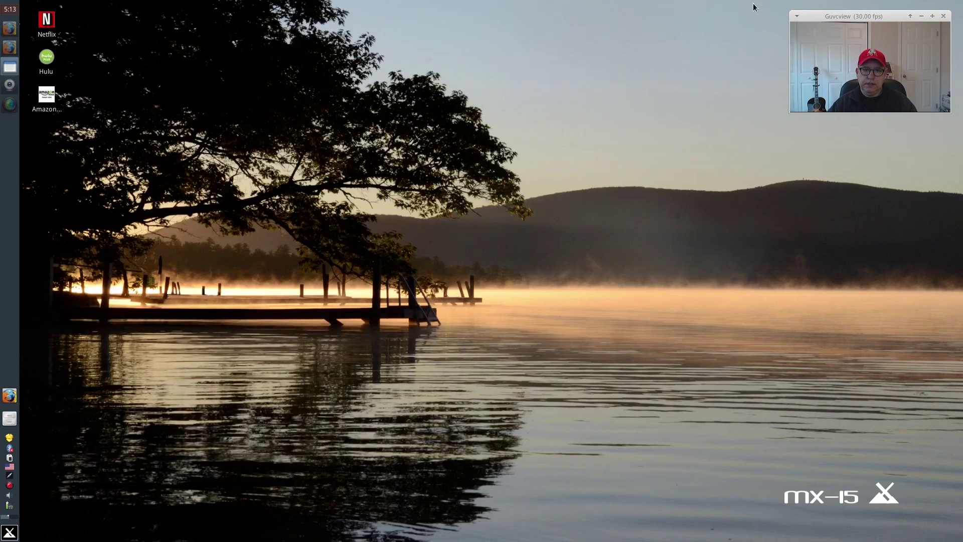